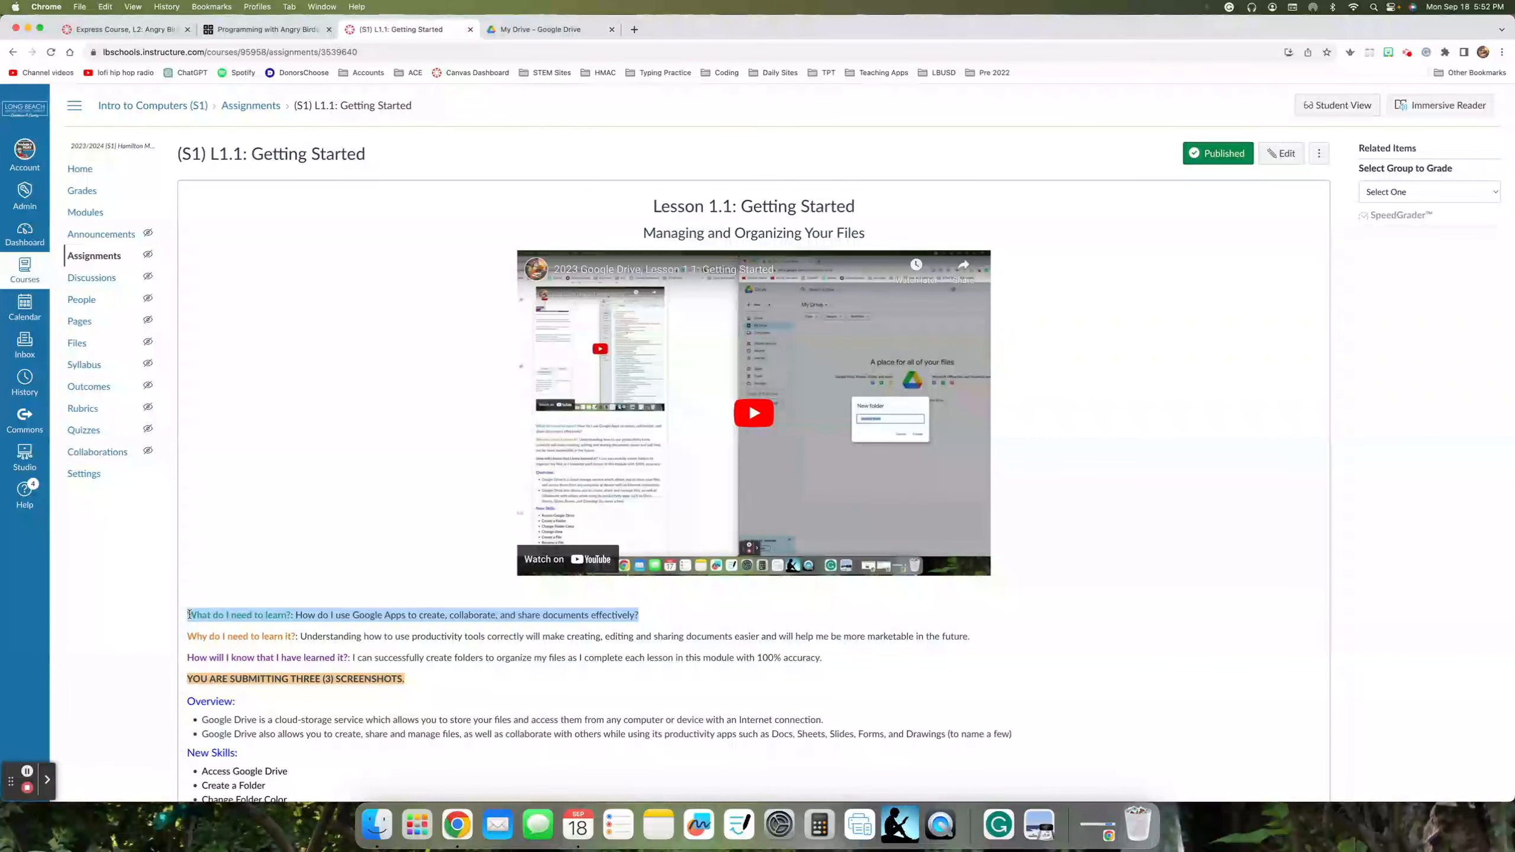
Step: Review the assignment's learning questions and the three-screenshot submission requirement, highlighting each line in turn
{"action": "triple_click", "coordinate": [204, 637]}
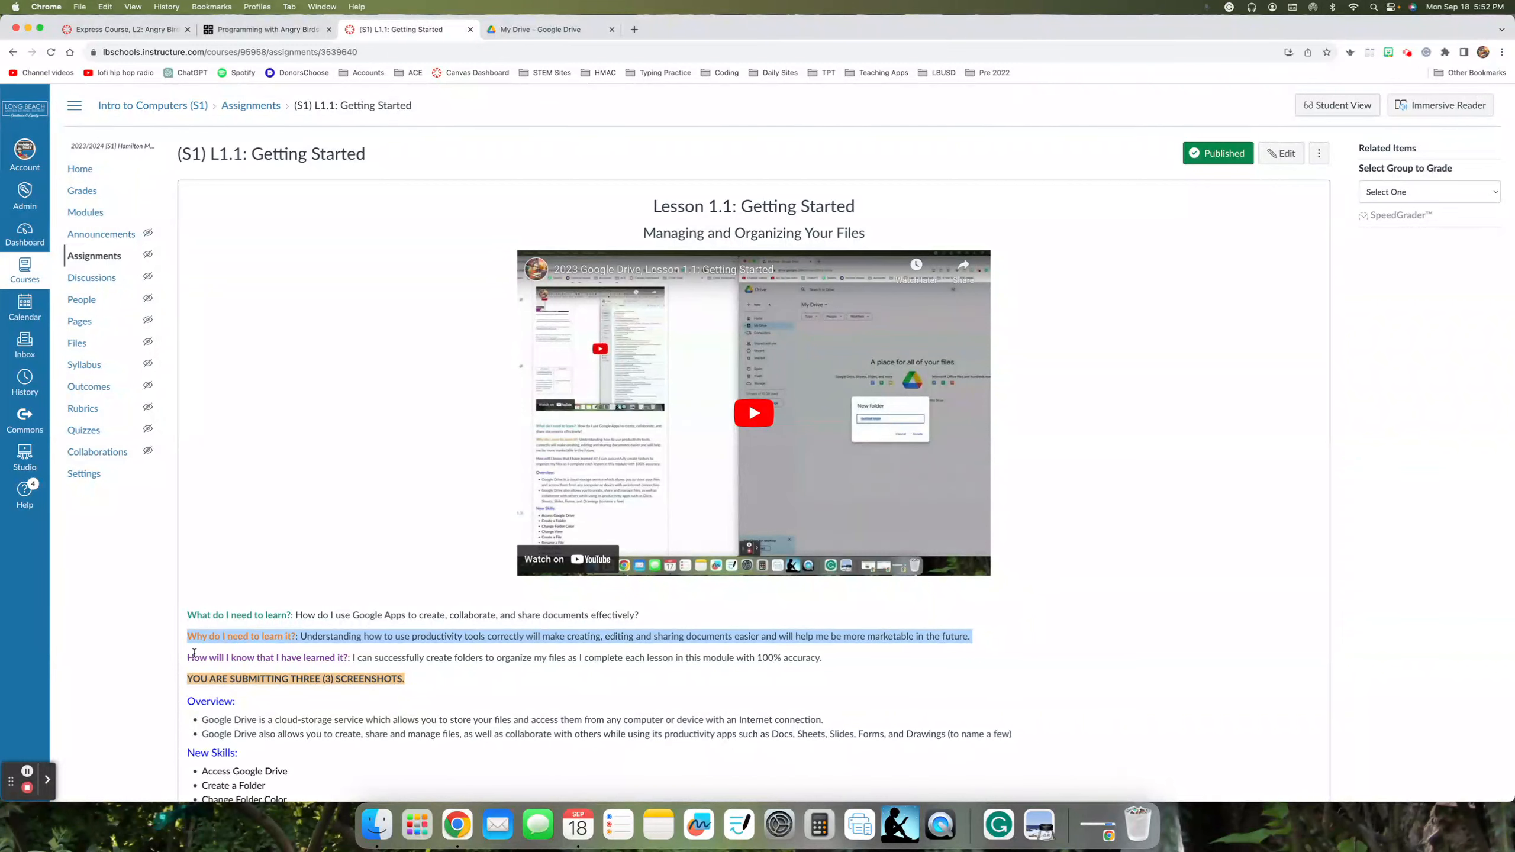
{"action": "triple_click", "coordinate": [194, 658]}
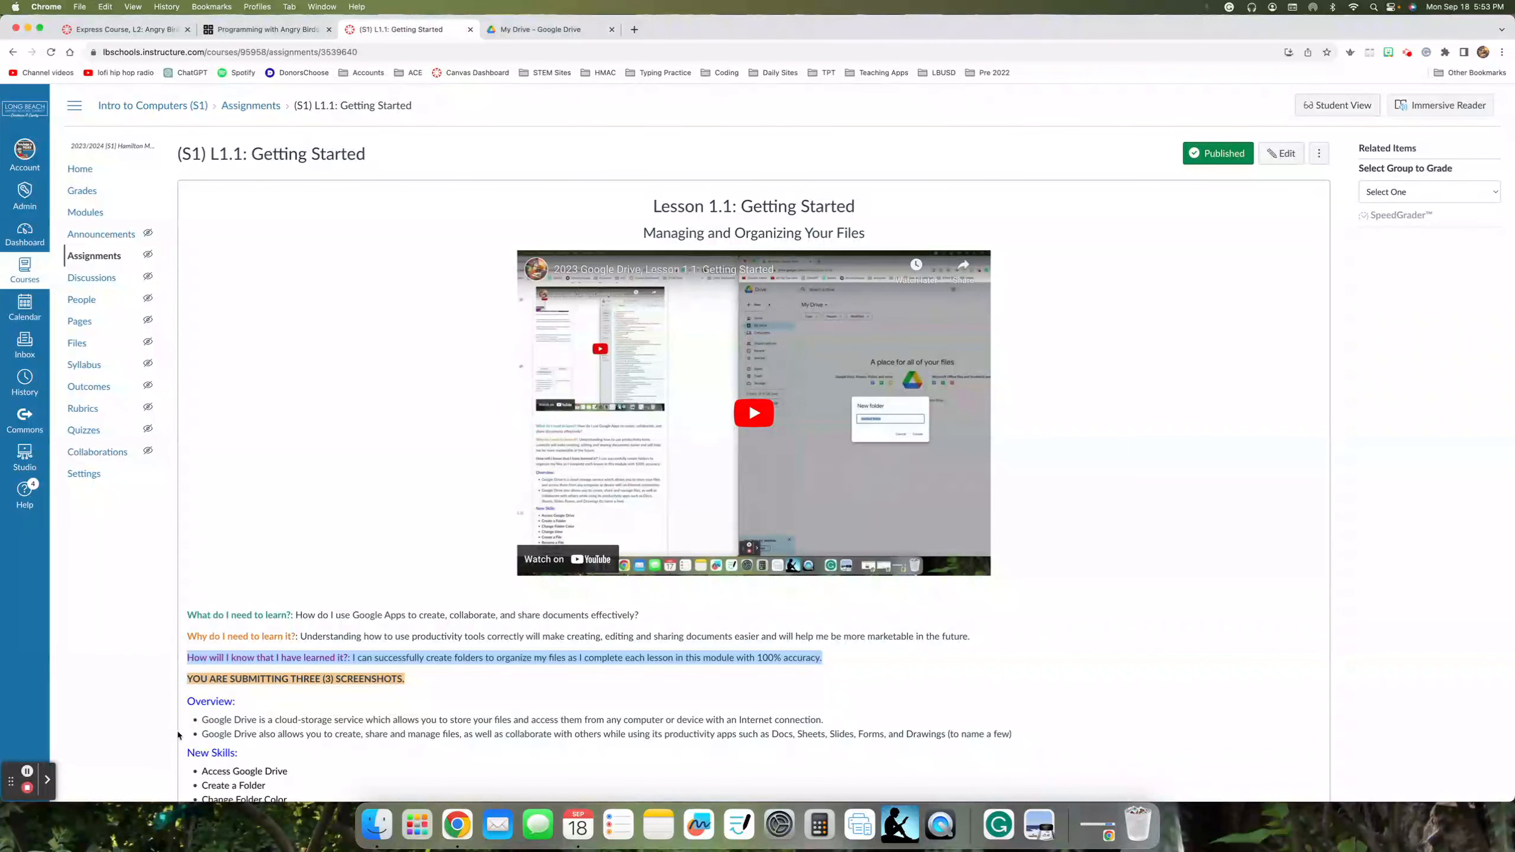
{"action": "left_click_drag", "start_coordinate": [292, 679], "coordinate": [409, 682]}
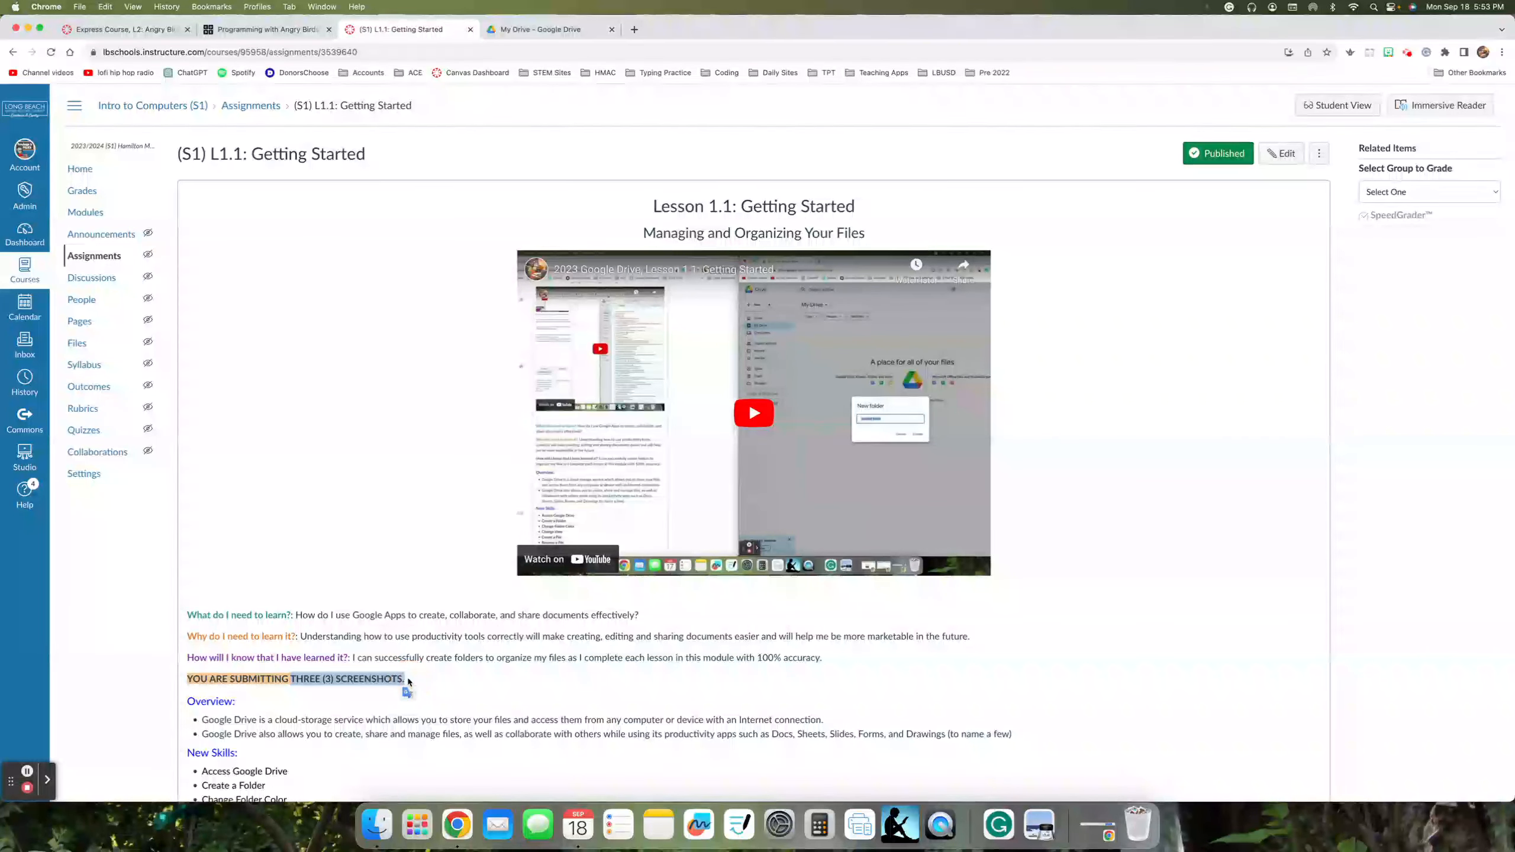
{"action": "left_click", "coordinate": [367, 574]}
Step: Capture a screenshot of the blank area beside the lesson video on the assignment page
{"action": "scroll", "coordinate": [363, 564], "scroll_direction": "down", "scroll_amount": 2}
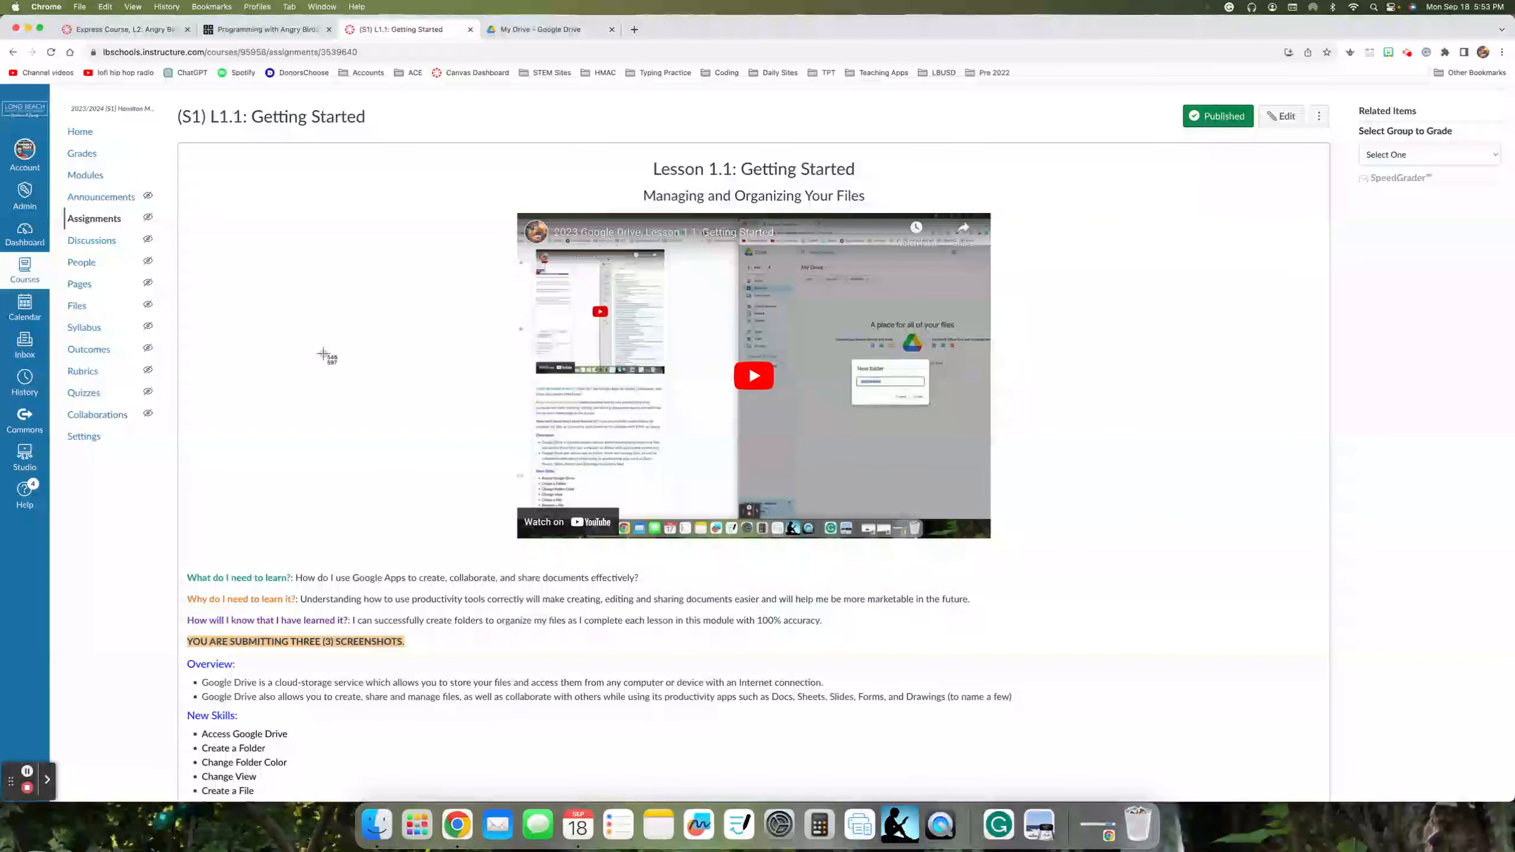
{"action": "left_click_drag", "start_coordinate": [236, 267], "coordinate": [451, 472]}
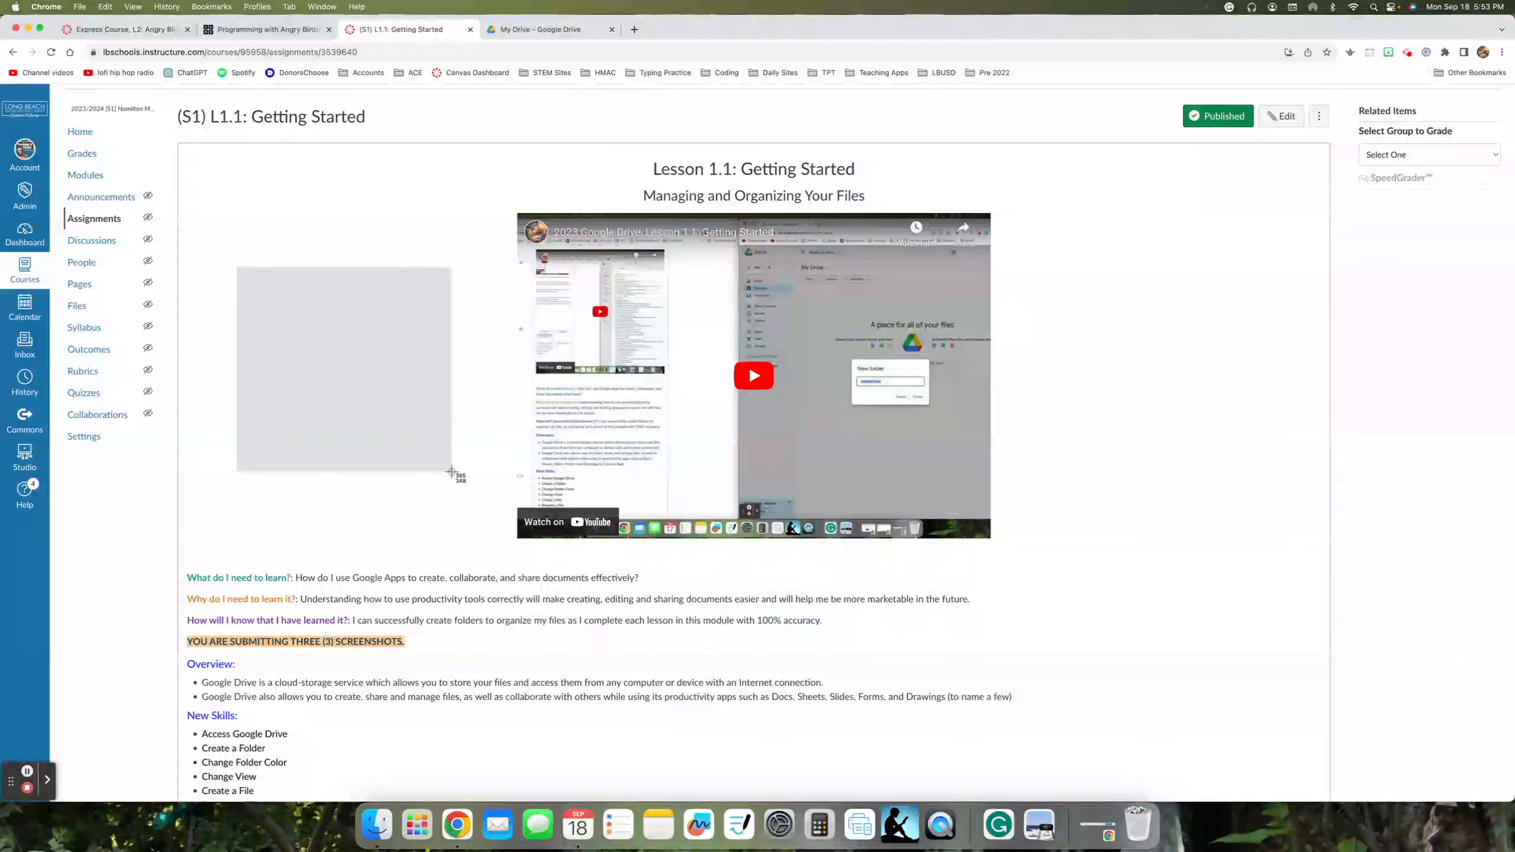
{"action": "left_click_drag", "start_coordinate": [452, 471], "coordinate": [452, 473]}
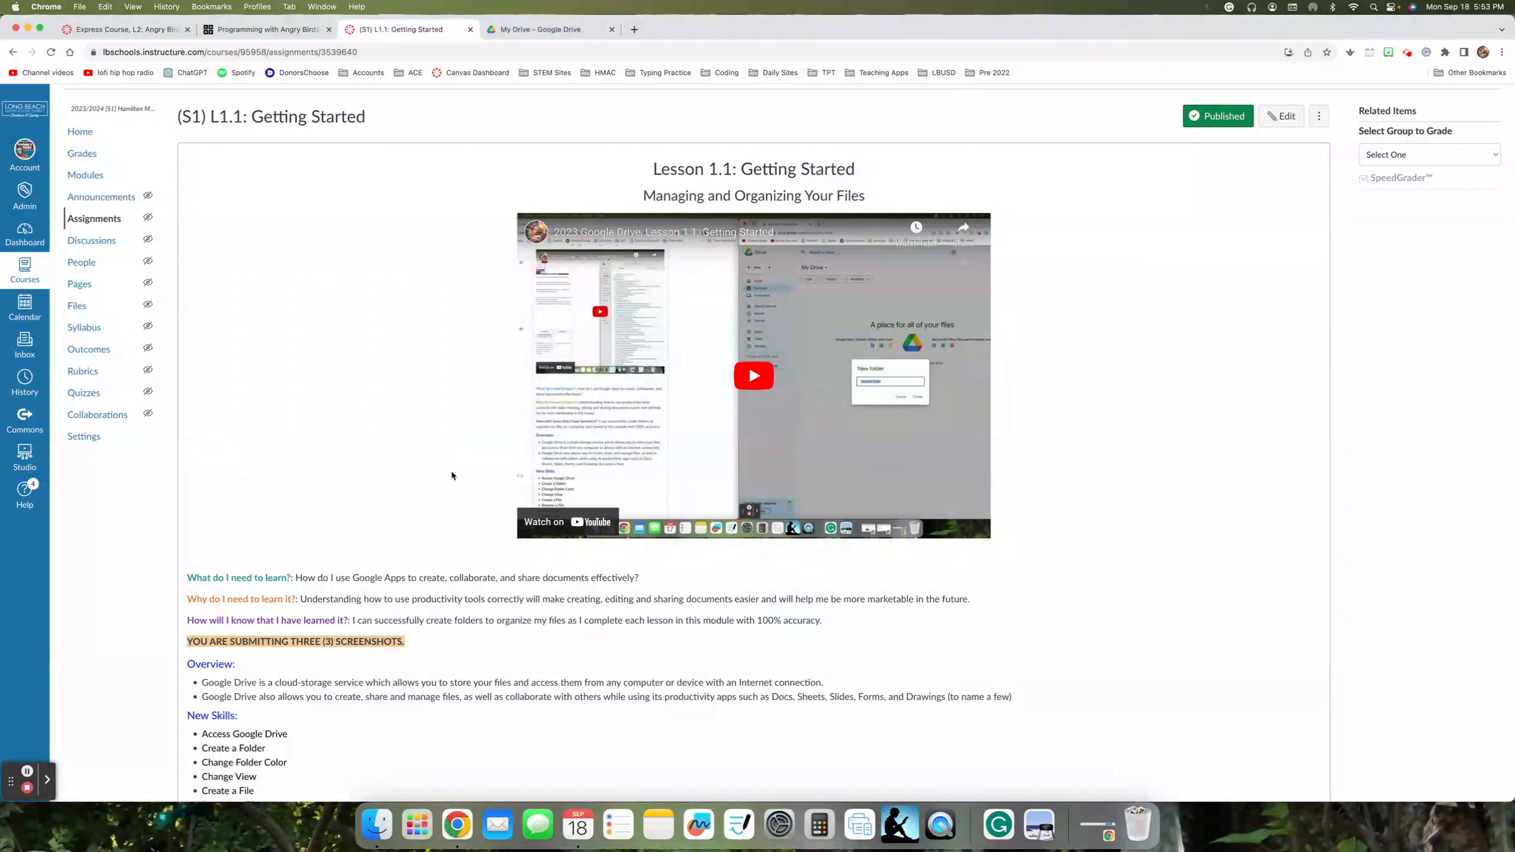
Step: Review the New Skills list and the file-naming table, highlighting the text required in the Google Doc
{"action": "scroll", "coordinate": [451, 475], "scroll_direction": "down", "scroll_amount": 5}
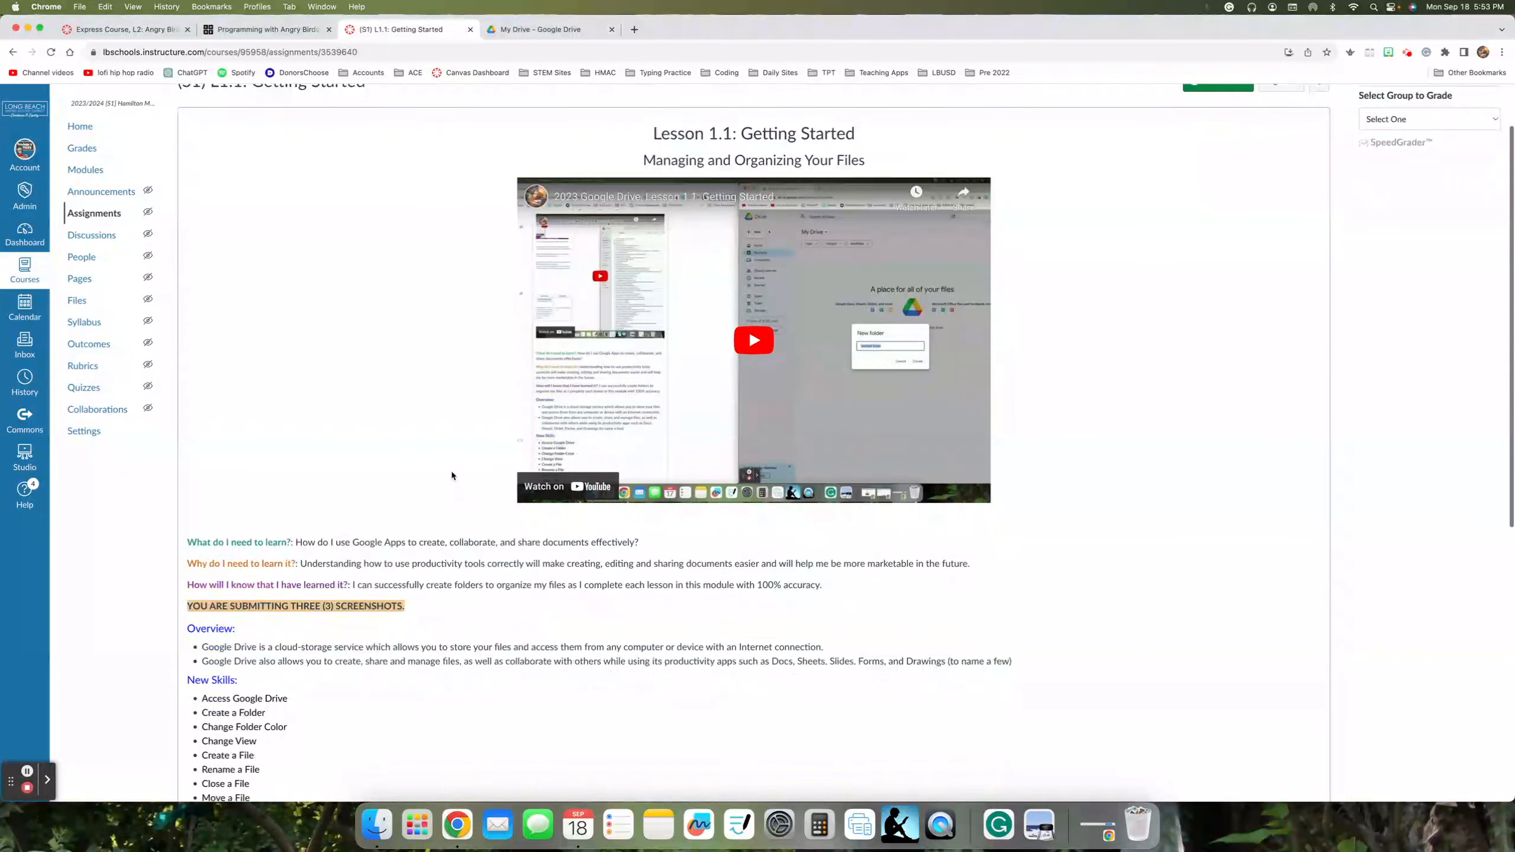
{"action": "scroll", "coordinate": [451, 475], "scroll_direction": "down", "scroll_amount": 4}
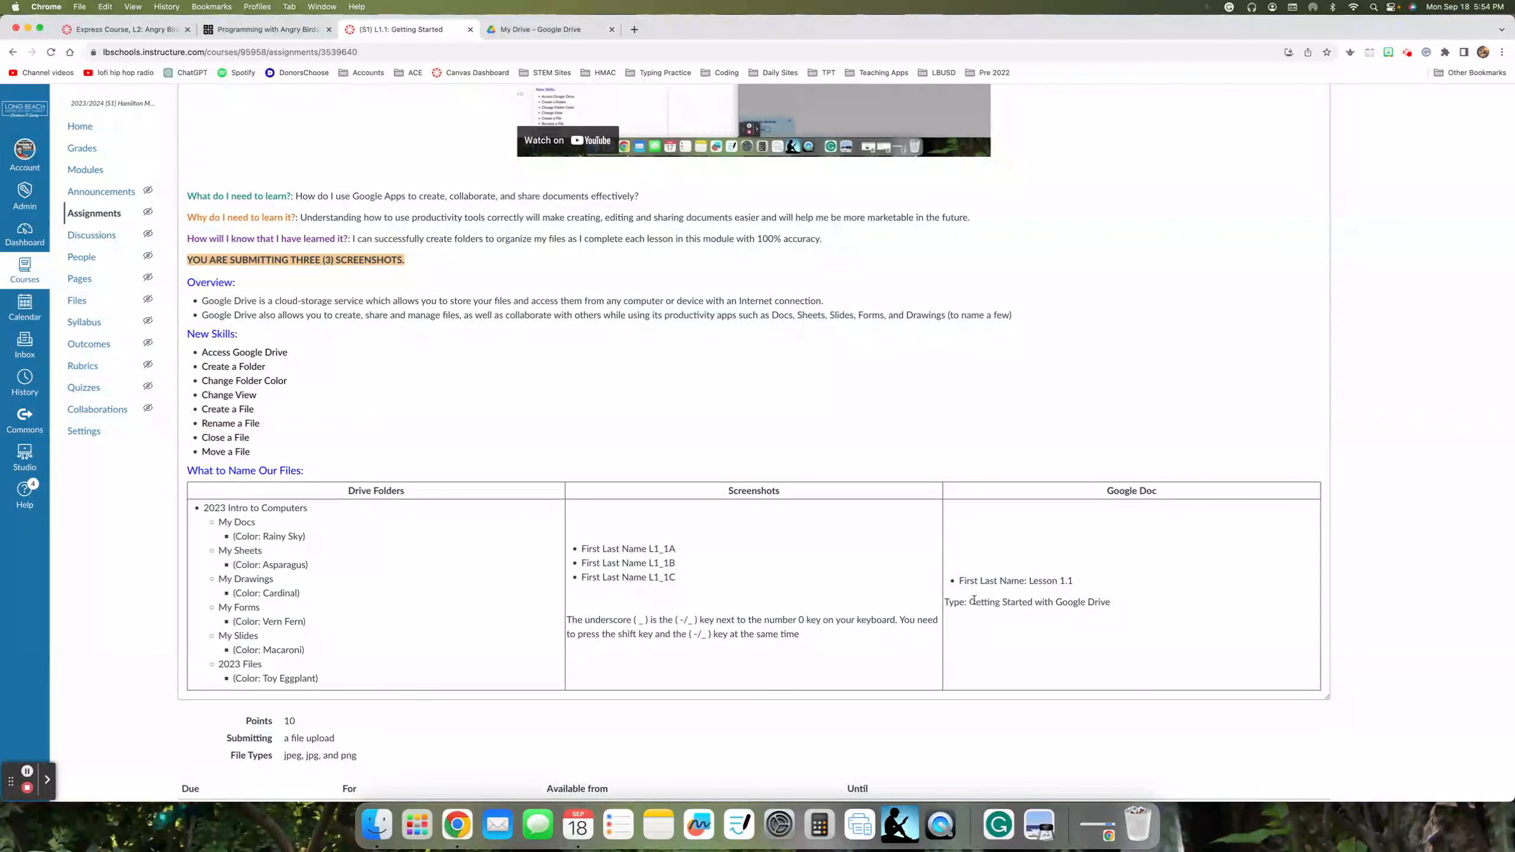
{"action": "left_click_drag", "start_coordinate": [969, 601], "coordinate": [1112, 610]}
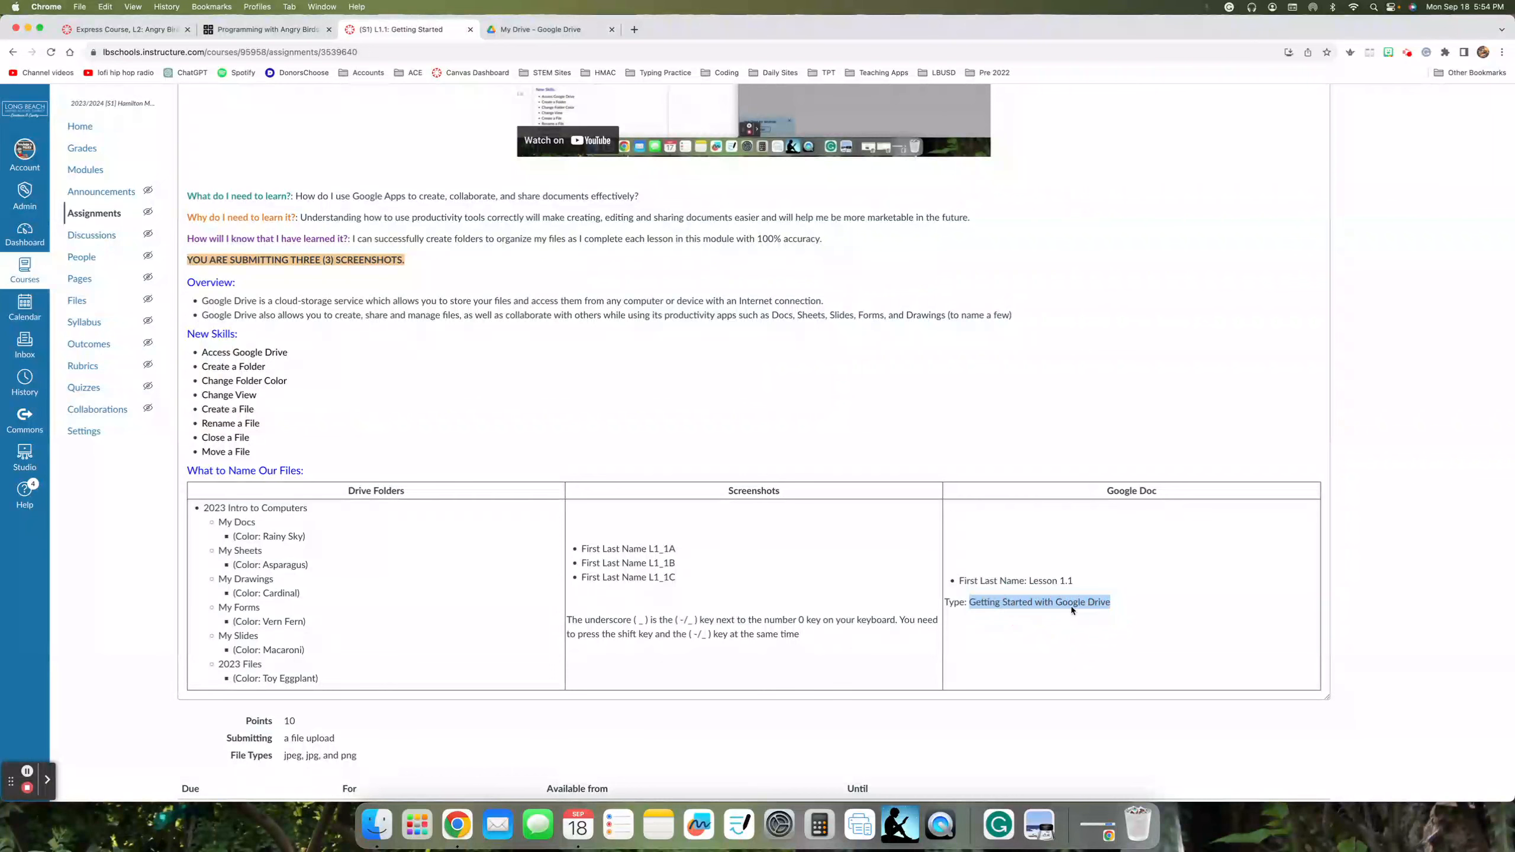
{"action": "left_click", "coordinate": [878, 543]}
{"action": "scroll", "coordinate": [939, 397], "scroll_direction": "up", "scroll_amount": 7}
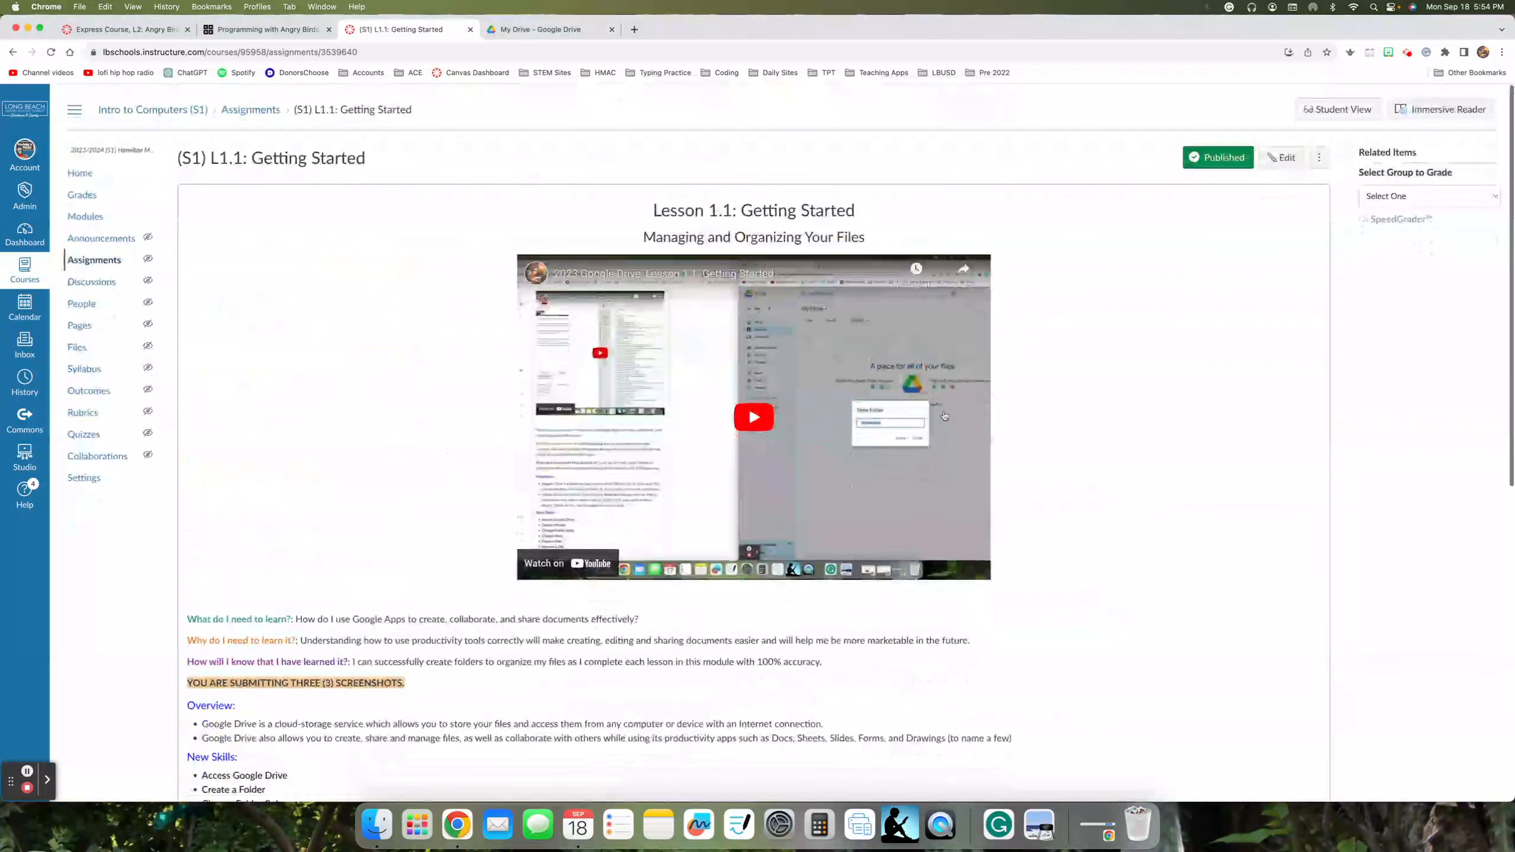
Step: Detach My Drive from the browser into its own window and size it to the right half of the screen
{"action": "left_click", "coordinate": [545, 36]}
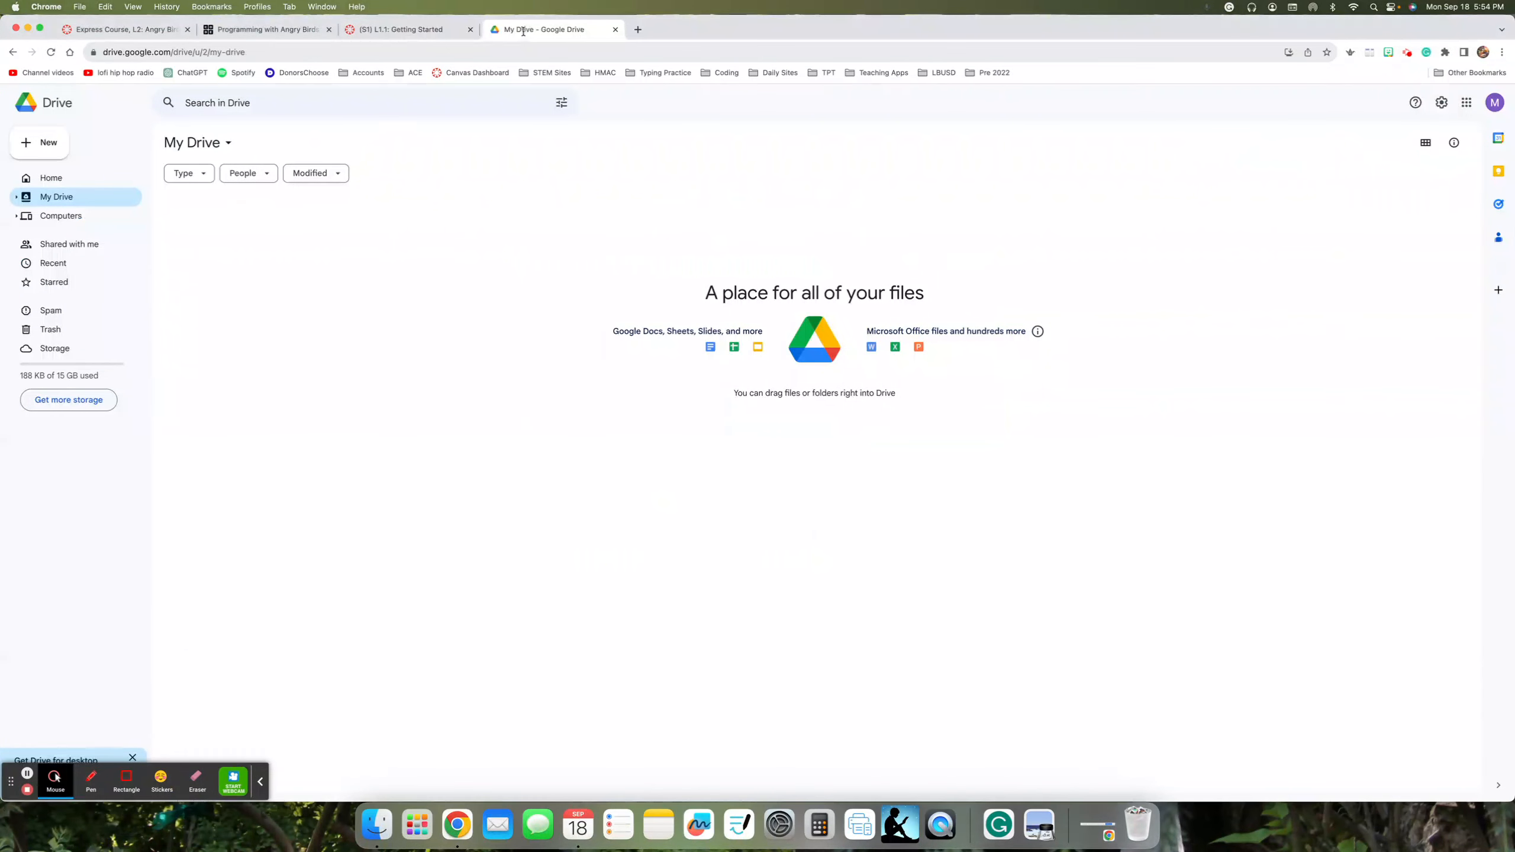
{"action": "left_click_drag", "start_coordinate": [535, 31], "coordinate": [532, 56]}
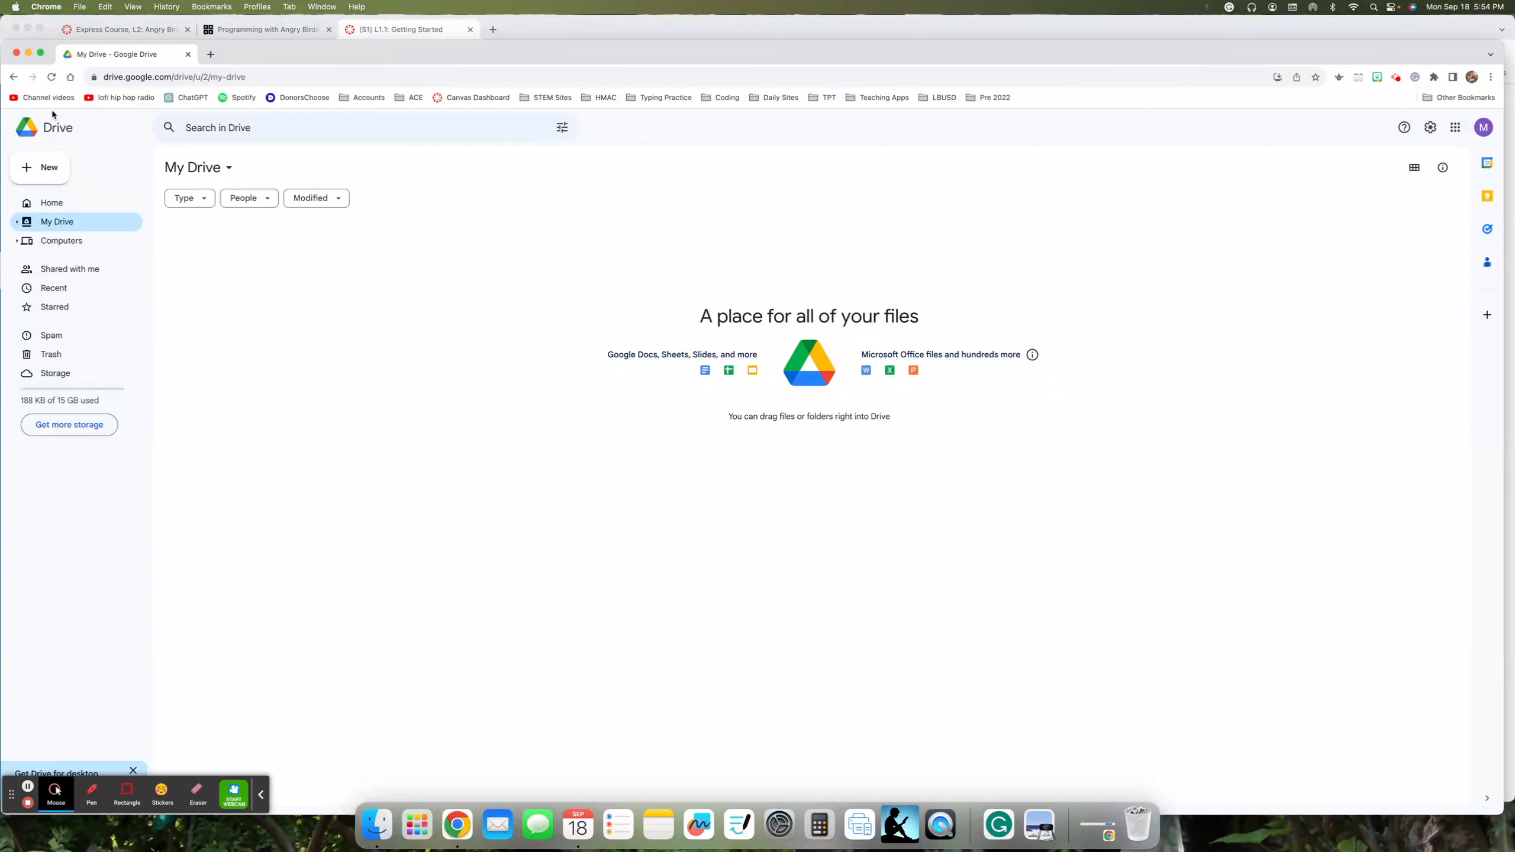
{"action": "left_click_drag", "start_coordinate": [3, 115], "coordinate": [747, 163]}
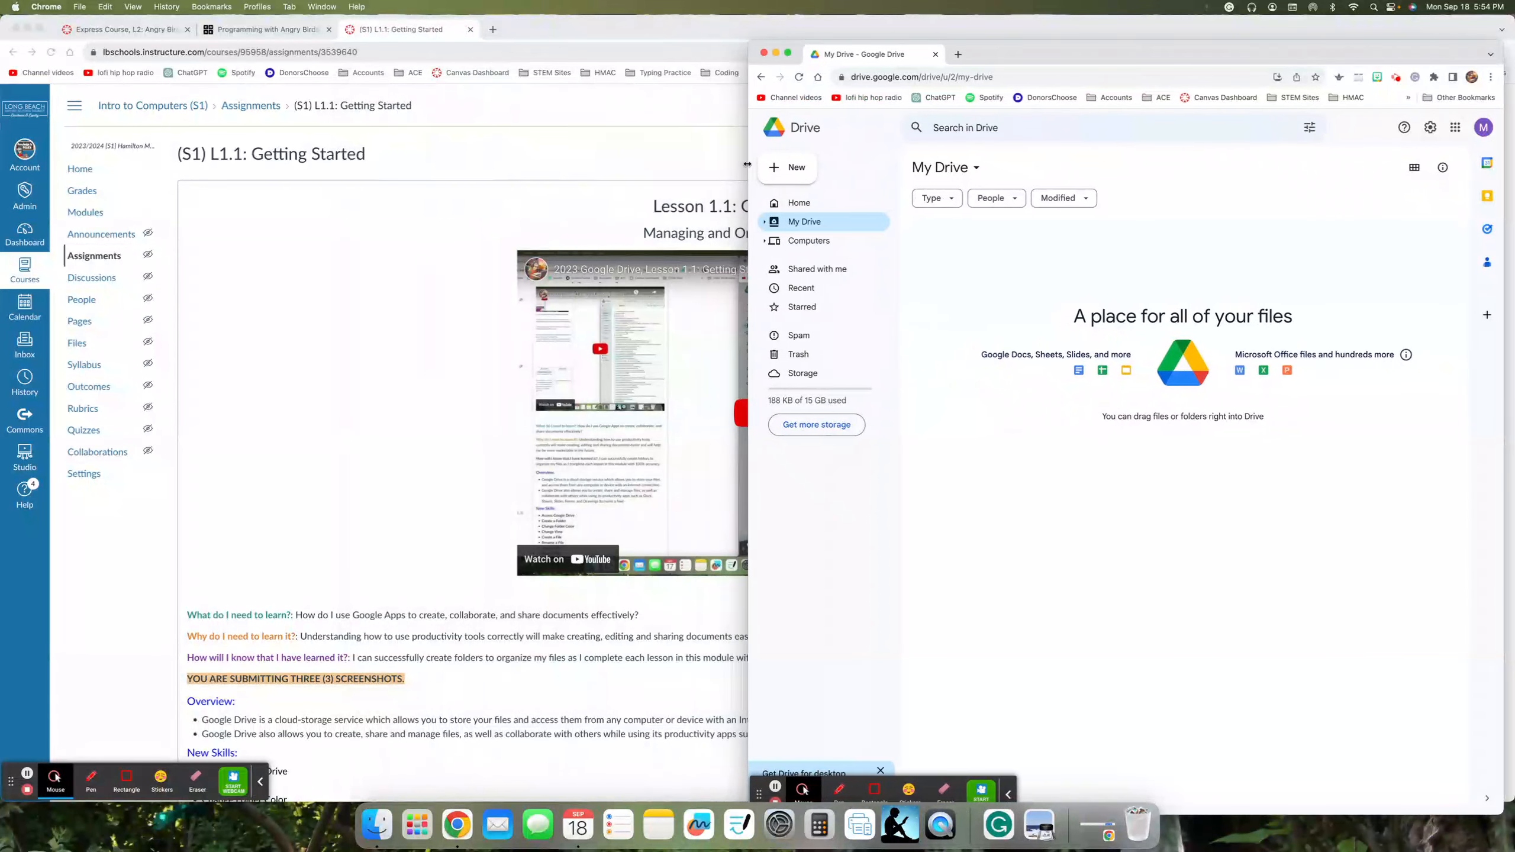
{"action": "left_click_drag", "start_coordinate": [1027, 49], "coordinate": [1039, 36]}
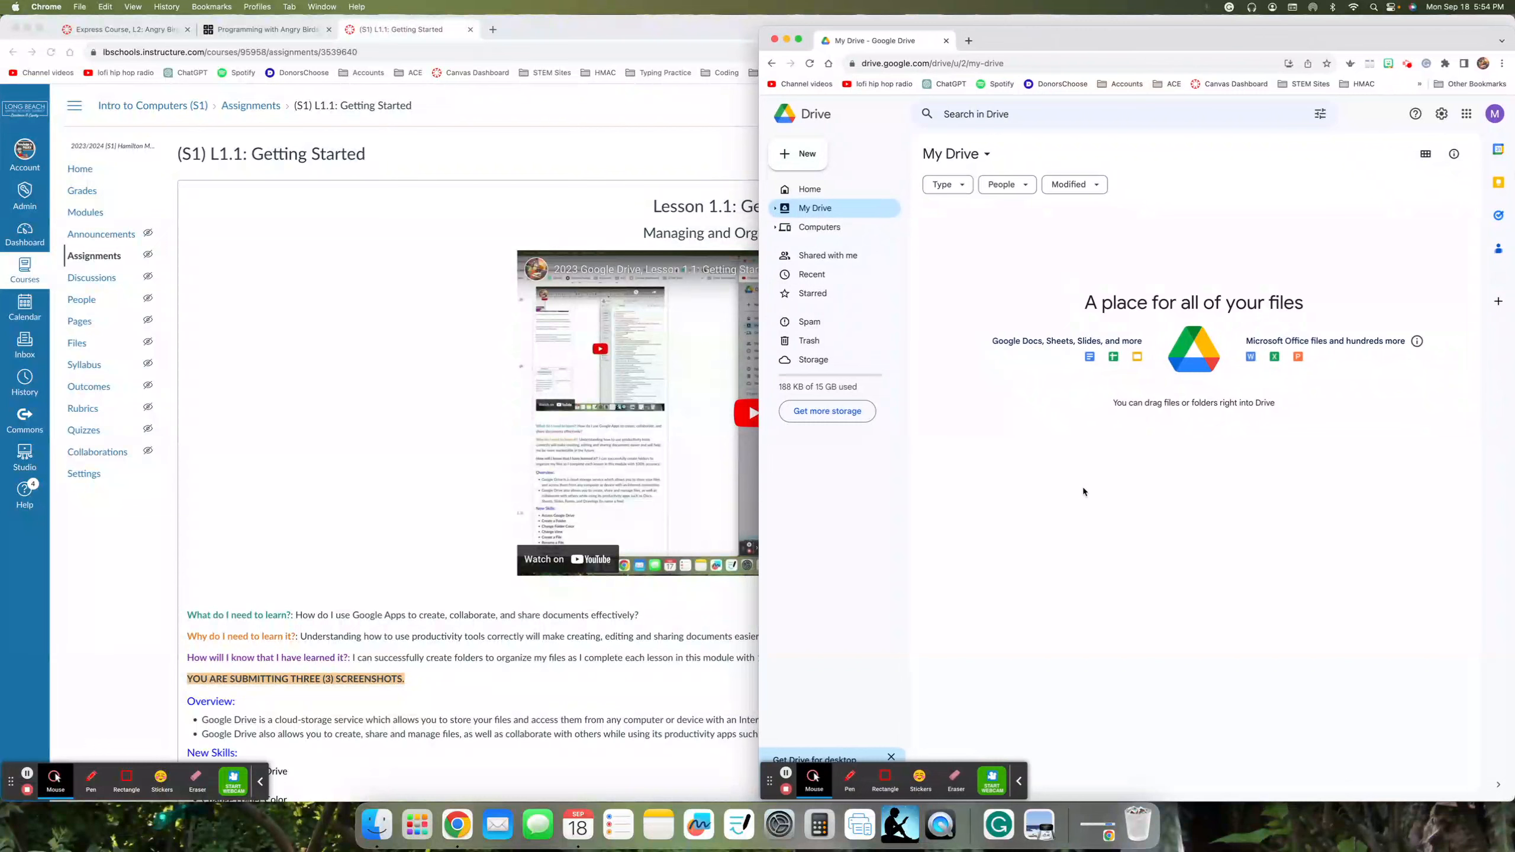
Step: Narrow the assignment window to the left half of the screen and align the My Drive window's upper edge with it
{"action": "left_click", "coordinate": [444, 278]}
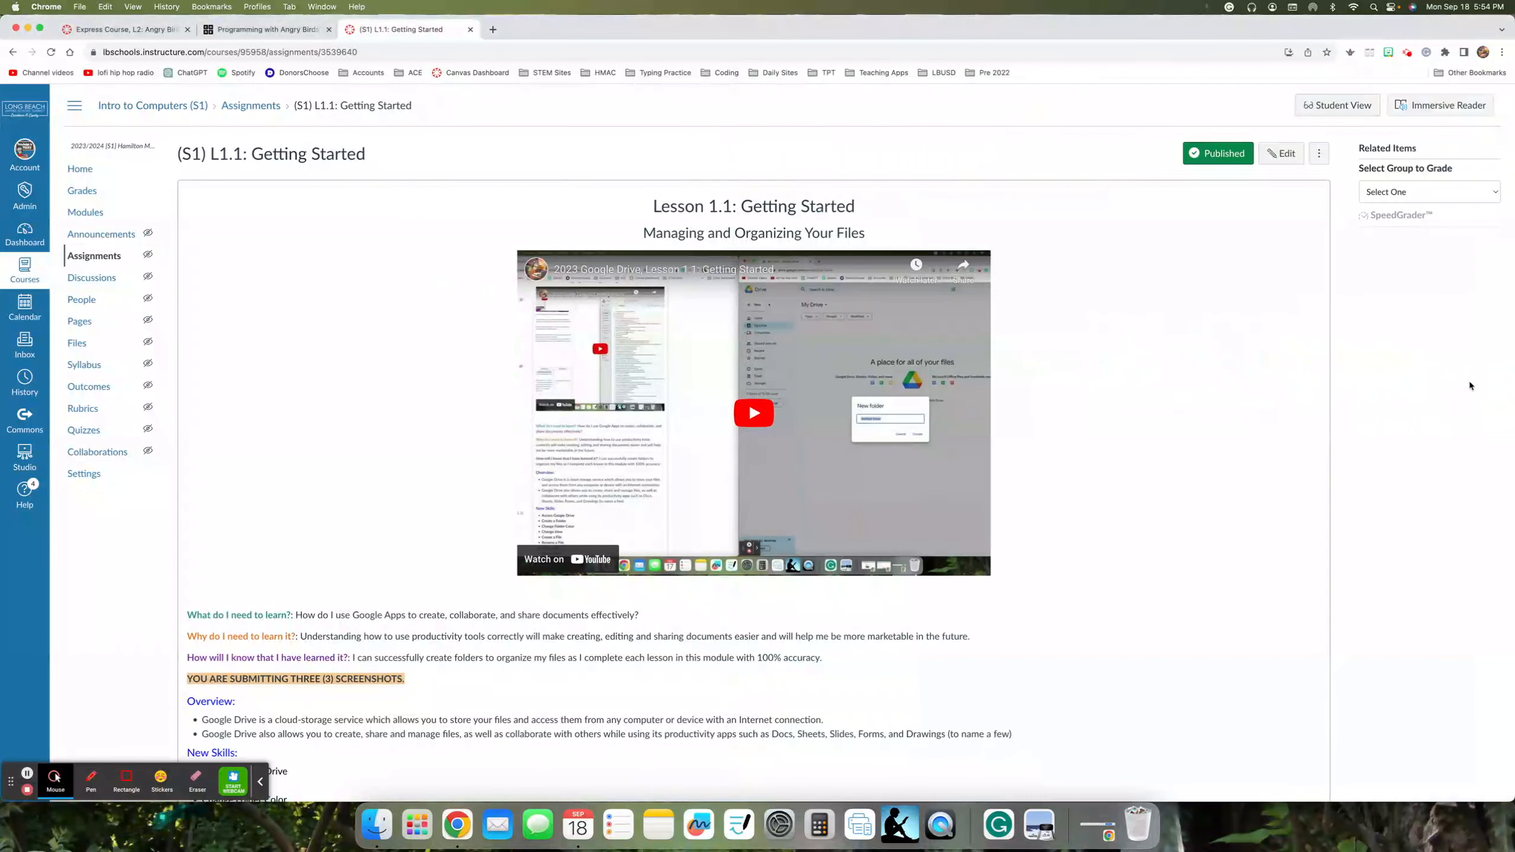
{"action": "left_click_drag", "start_coordinate": [1495, 384], "coordinate": [745, 374]}
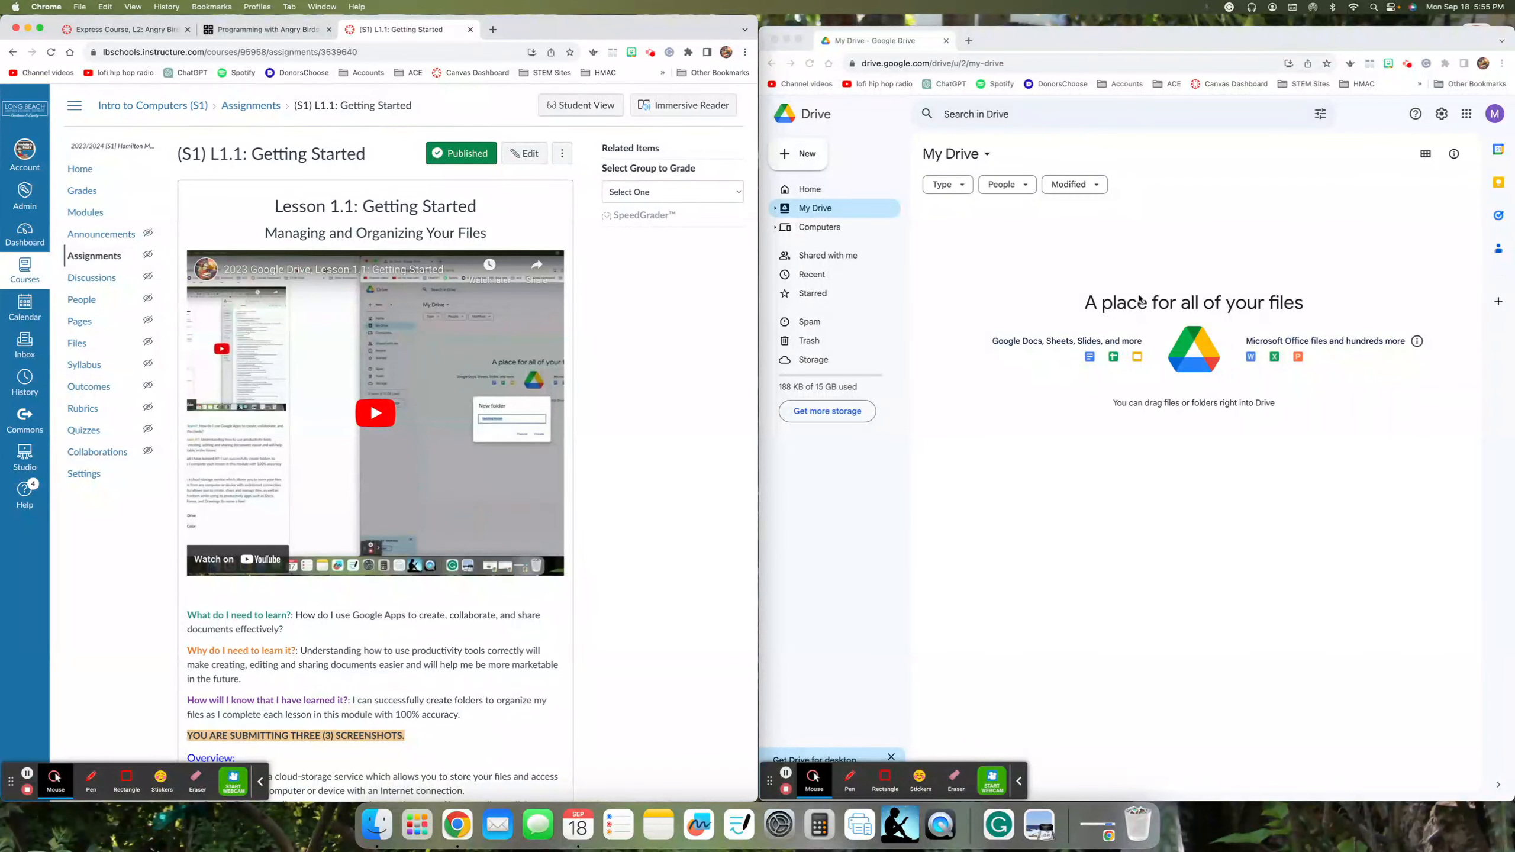
{"action": "left_click", "coordinate": [1141, 27]}
{"action": "left_click_drag", "start_coordinate": [1141, 21], "coordinate": [1140, 8]}
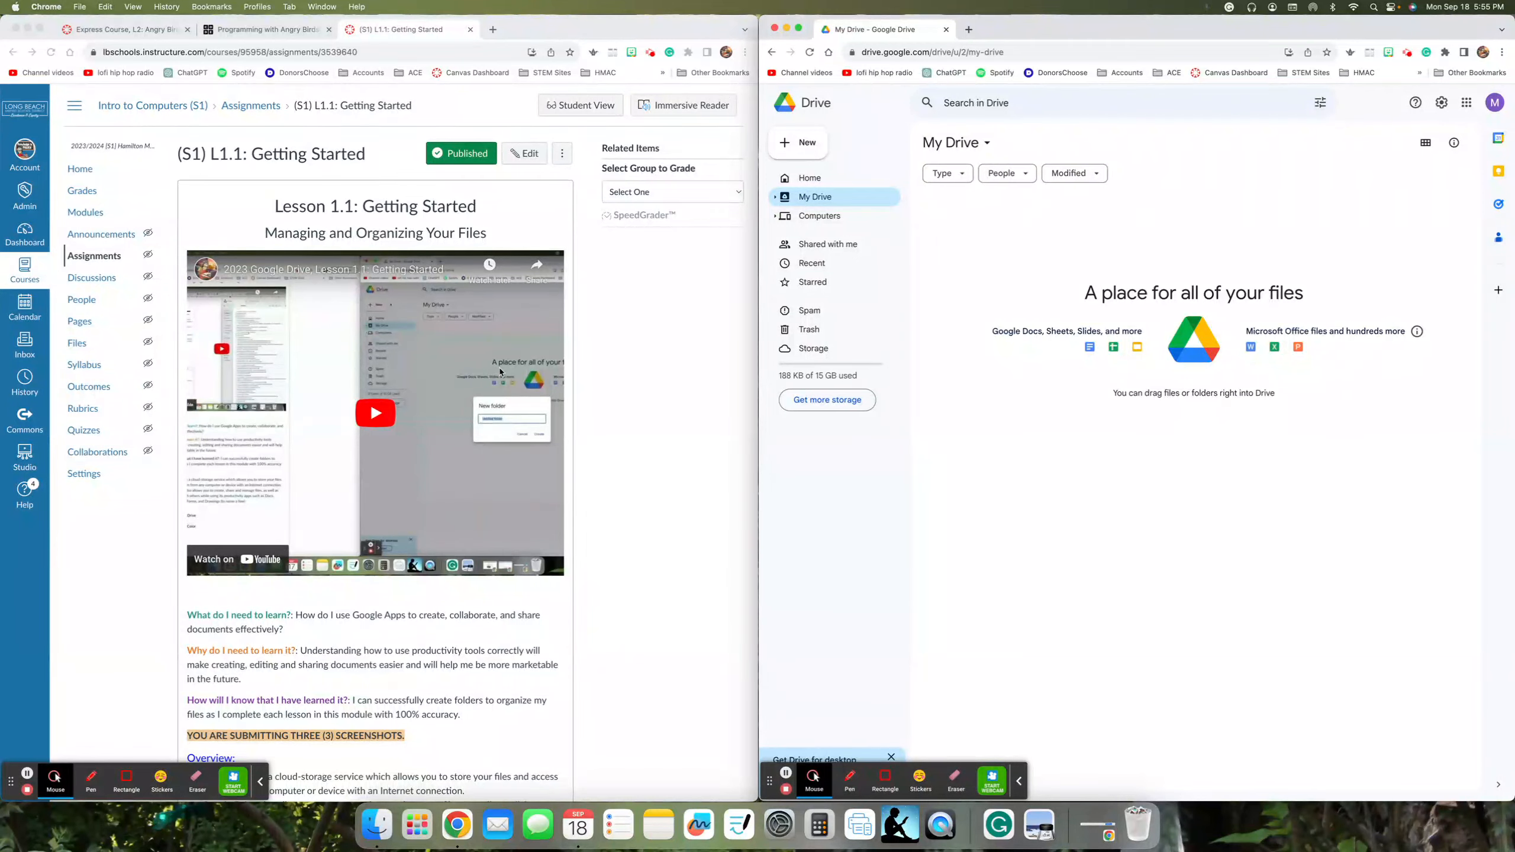
Step: Find the Drive folder names in the assignment's file-naming table and highlight the main folder's name
{"action": "scroll", "coordinate": [501, 371], "scroll_direction": "down", "scroll_amount": 10}
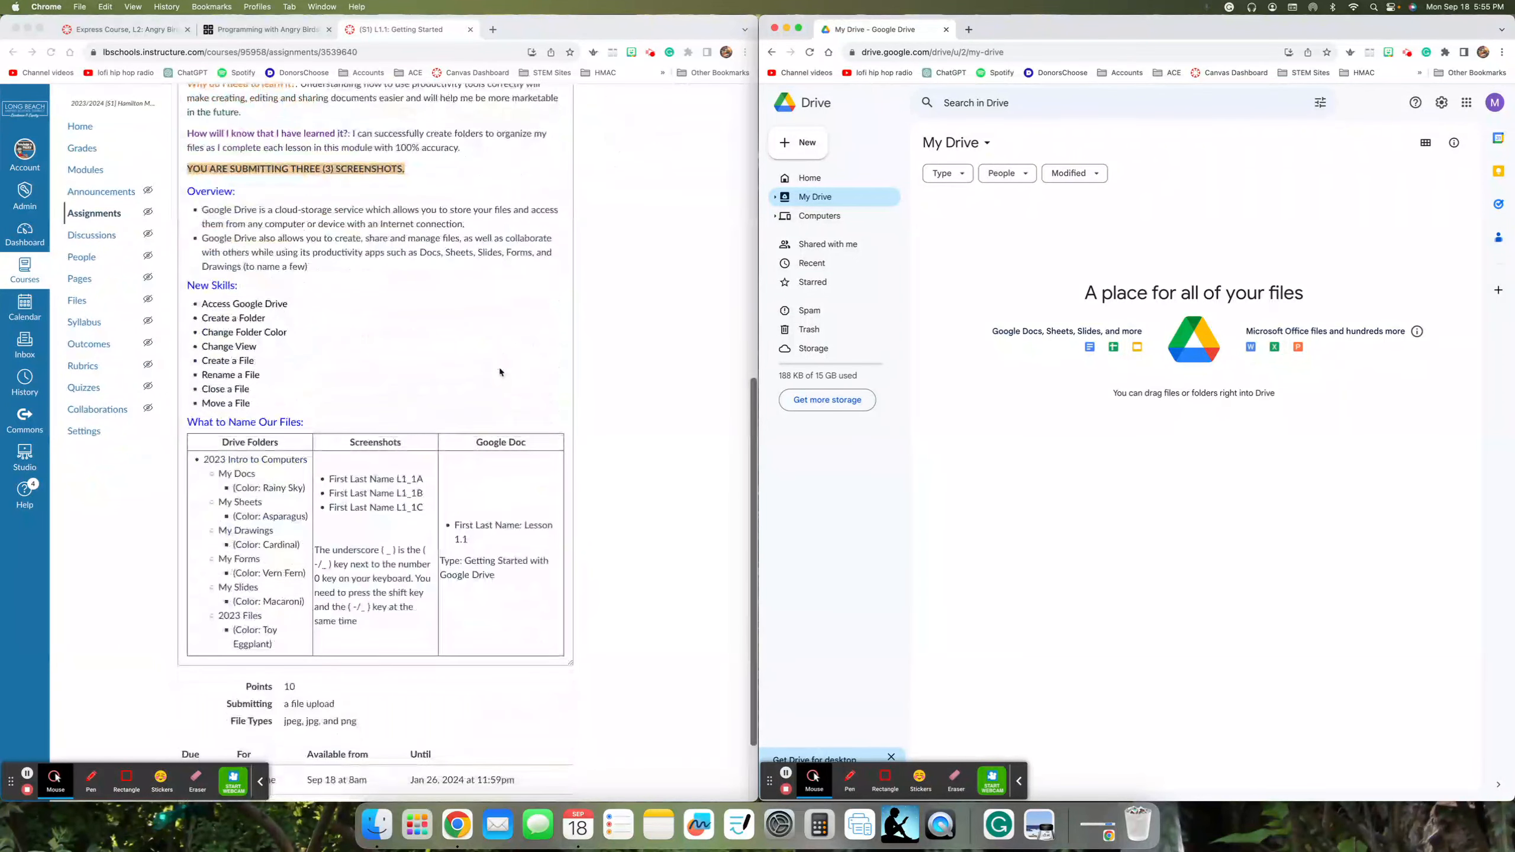
{"action": "scroll", "coordinate": [500, 371], "scroll_direction": "down", "scroll_amount": 1}
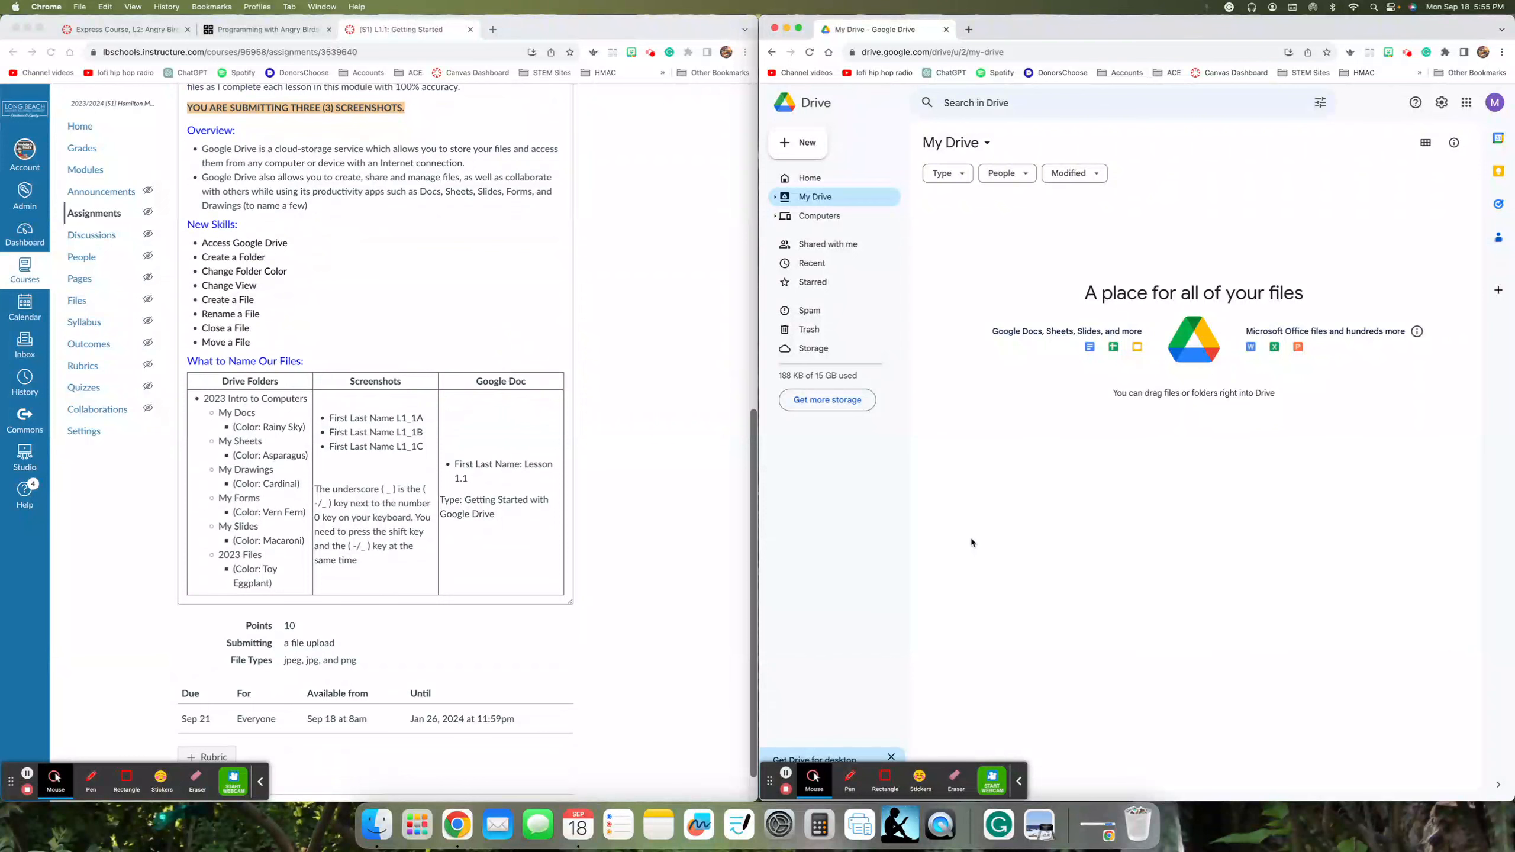
{"action": "left_click", "coordinate": [231, 404]}
{"action": "triple_click", "coordinate": [217, 400]}
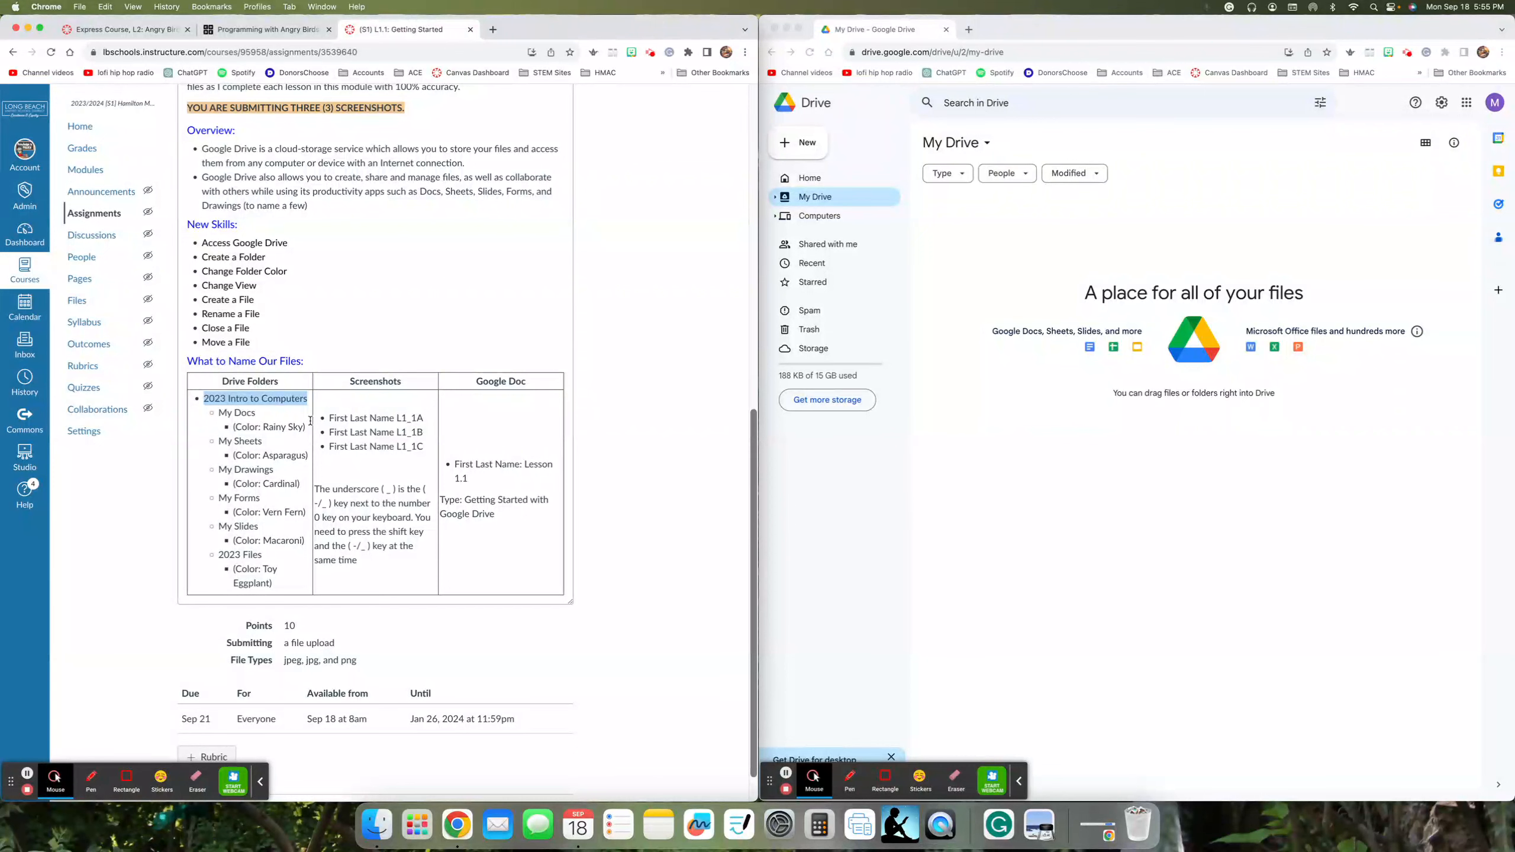
Step: Create a folder named 2023 Intro to Computers in My Drive
{"action": "left_click", "coordinate": [977, 400]}
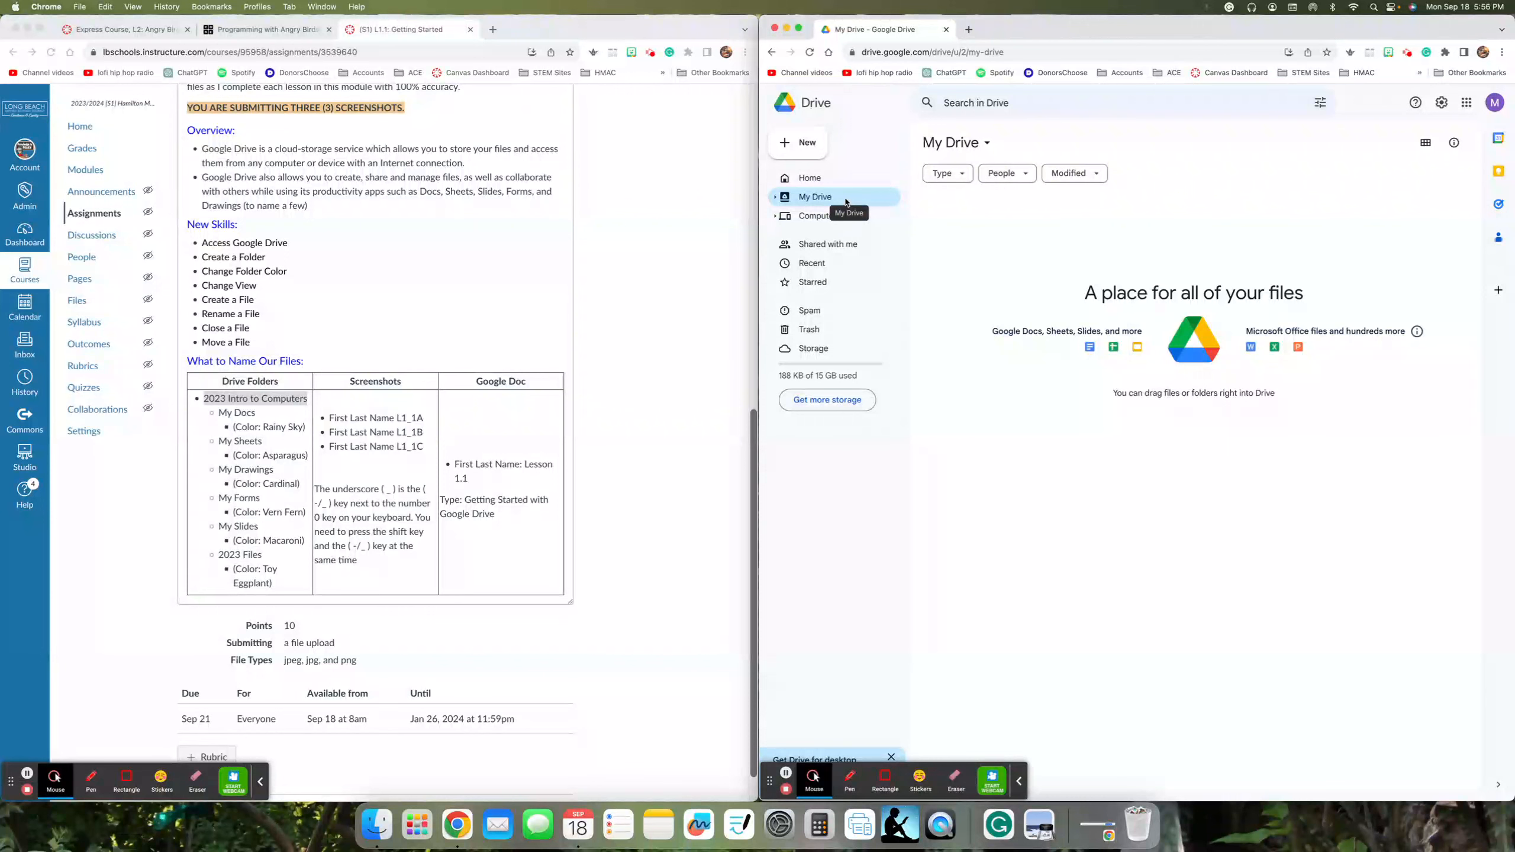
{"action": "left_click", "coordinate": [820, 150]}
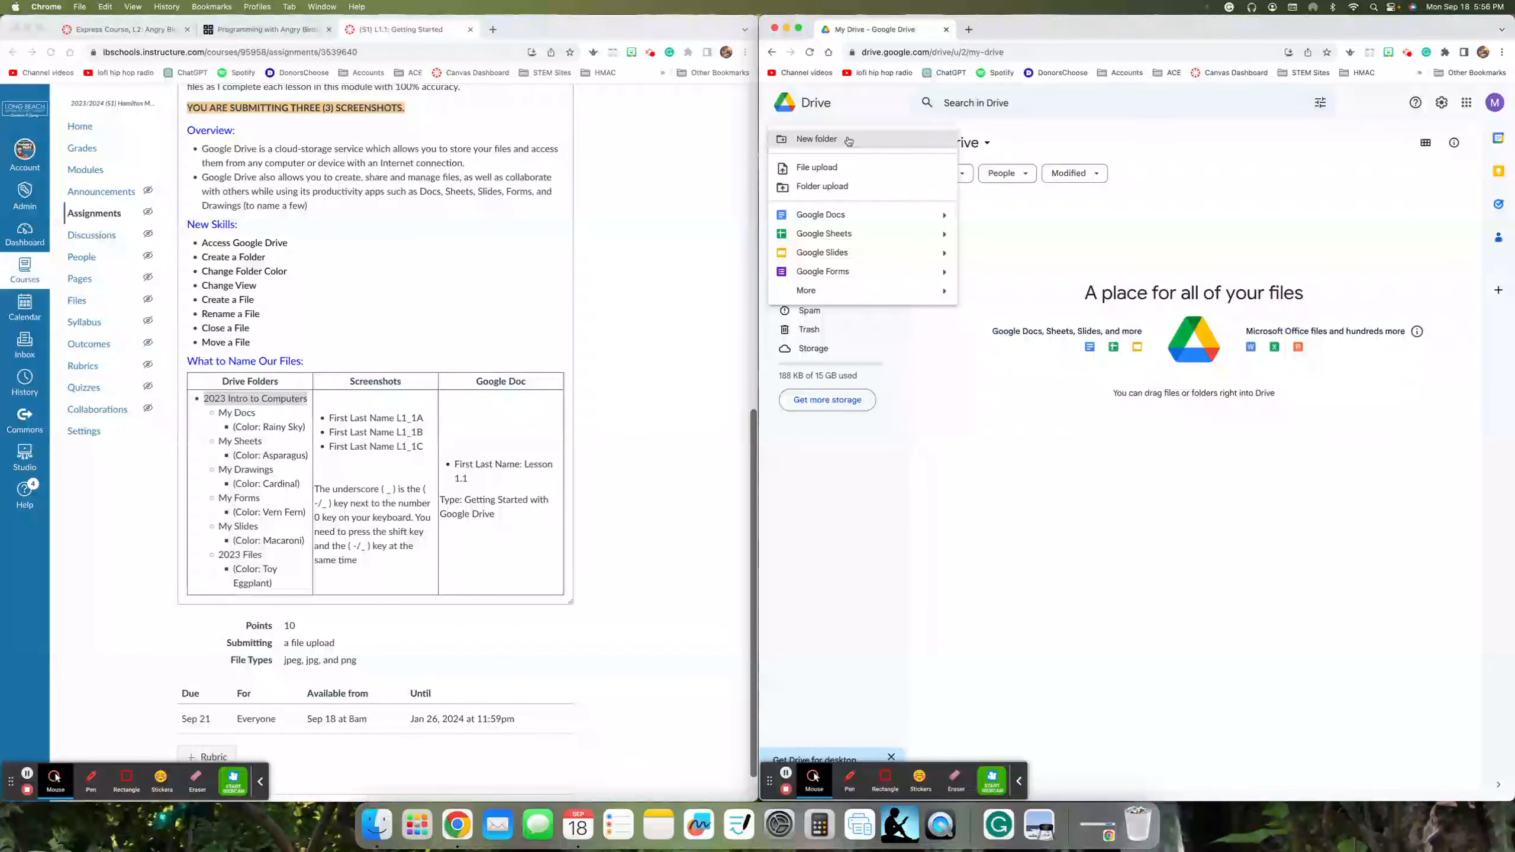
{"action": "left_click", "coordinate": [848, 141]}
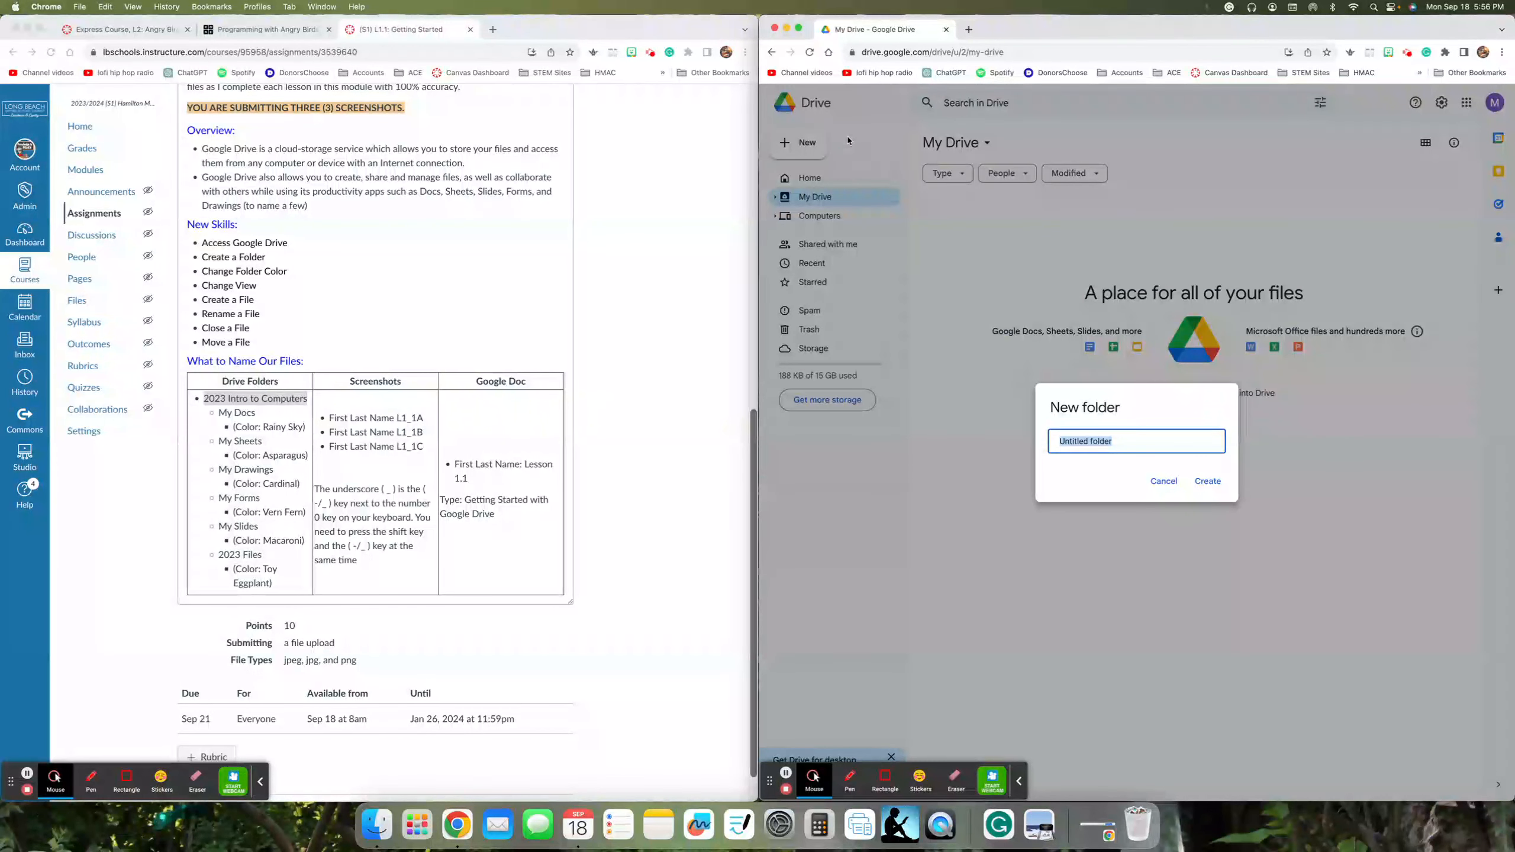
{"action": "type", "text": "2023 Intro to Computers"}
{"action": "left_click", "coordinate": [1208, 481]}
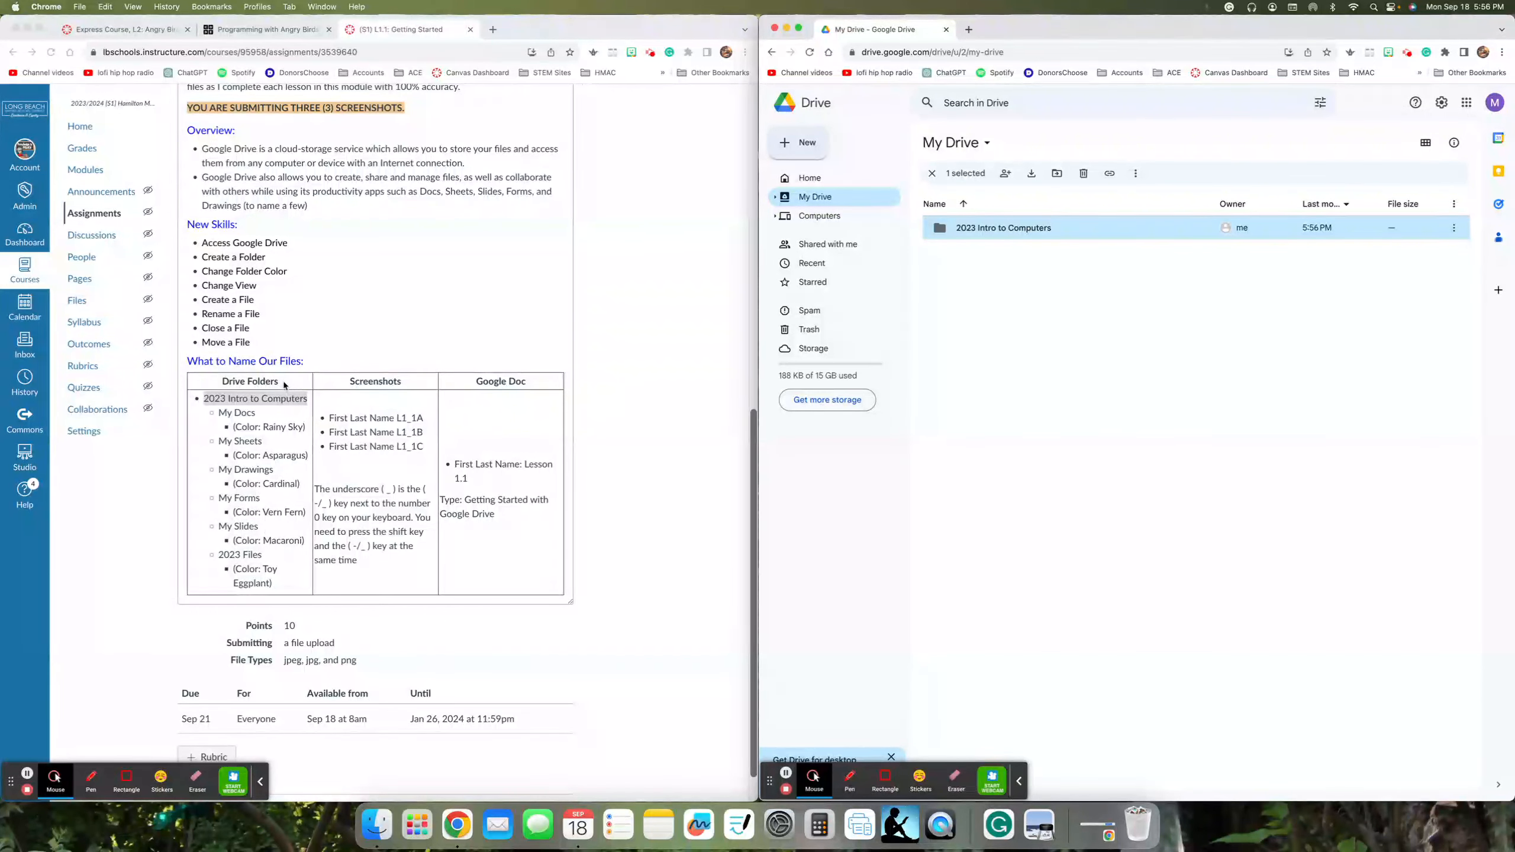
Step: Check the list of required subfolders in the assignment and open the 2023 Intro to Computers folder in Drive
{"action": "scroll", "coordinate": [401, 324], "scroll_direction": "up", "scroll_amount": 5}
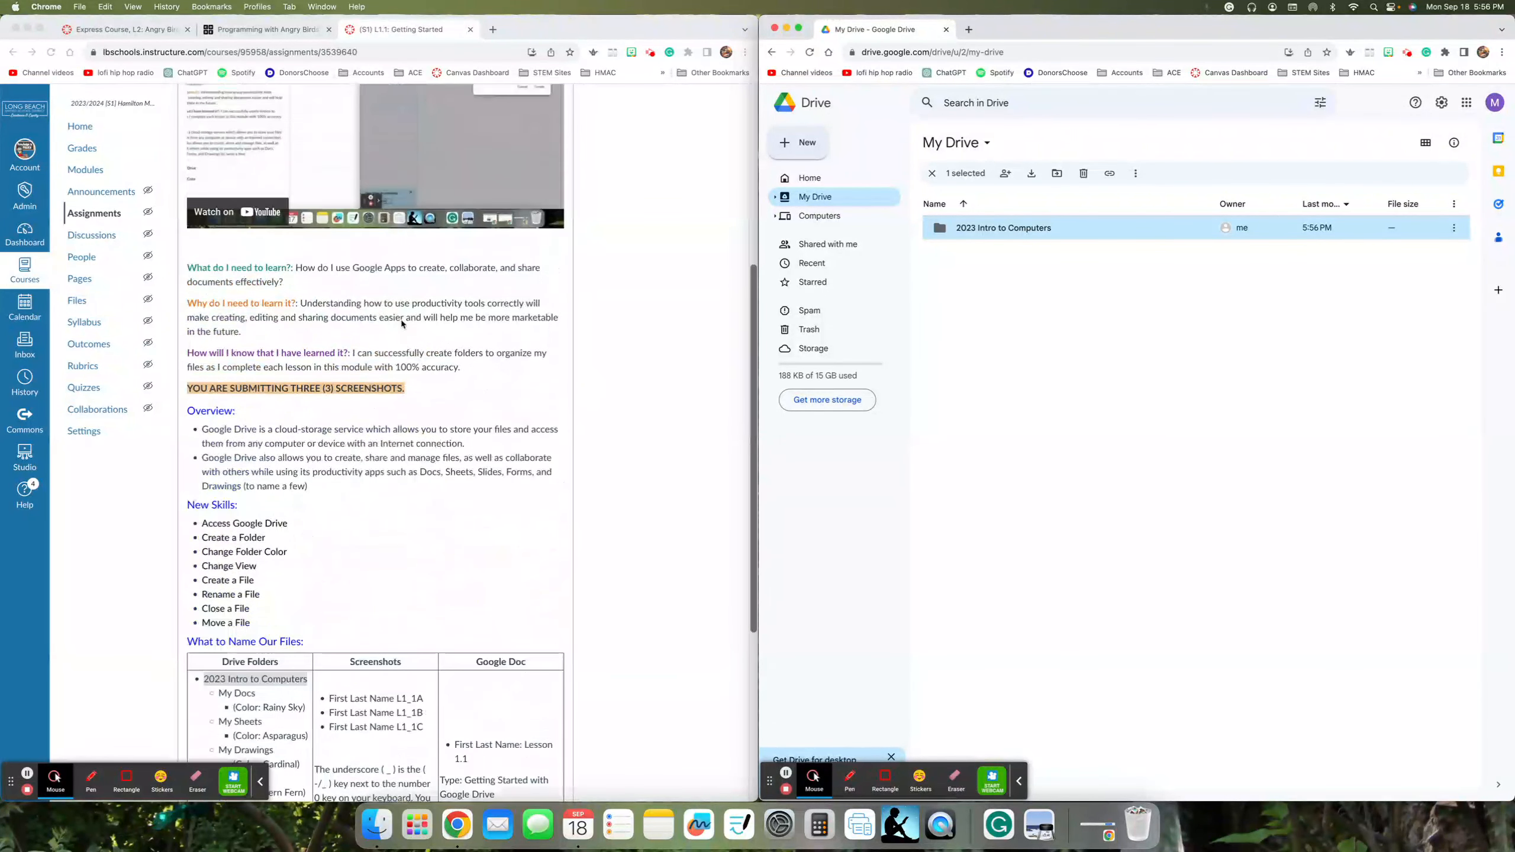
{"action": "scroll", "coordinate": [402, 324], "scroll_direction": "down", "scroll_amount": 3}
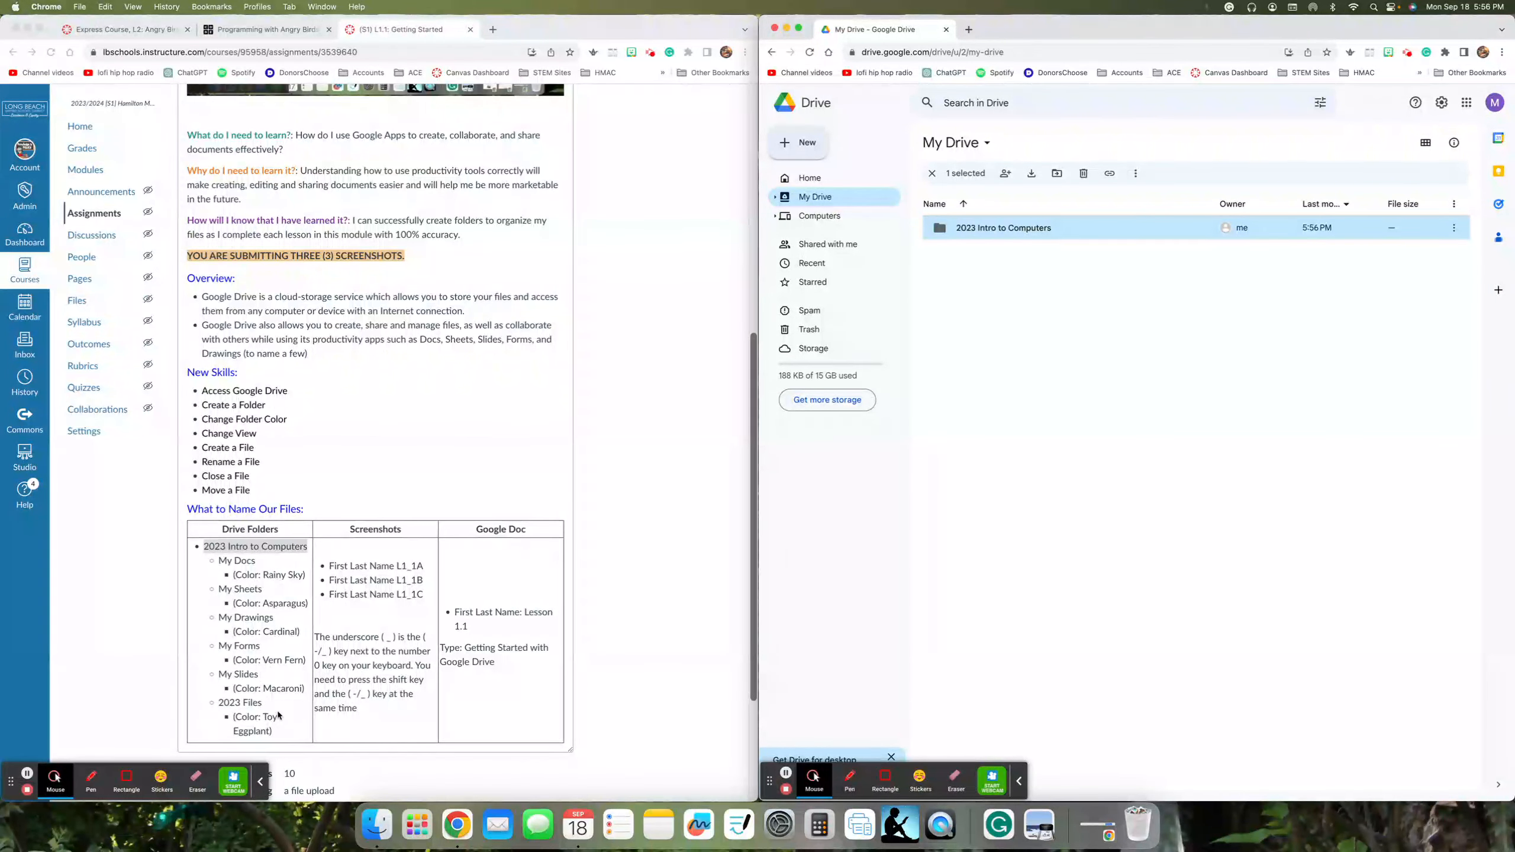
{"action": "left_click", "coordinate": [278, 544]}
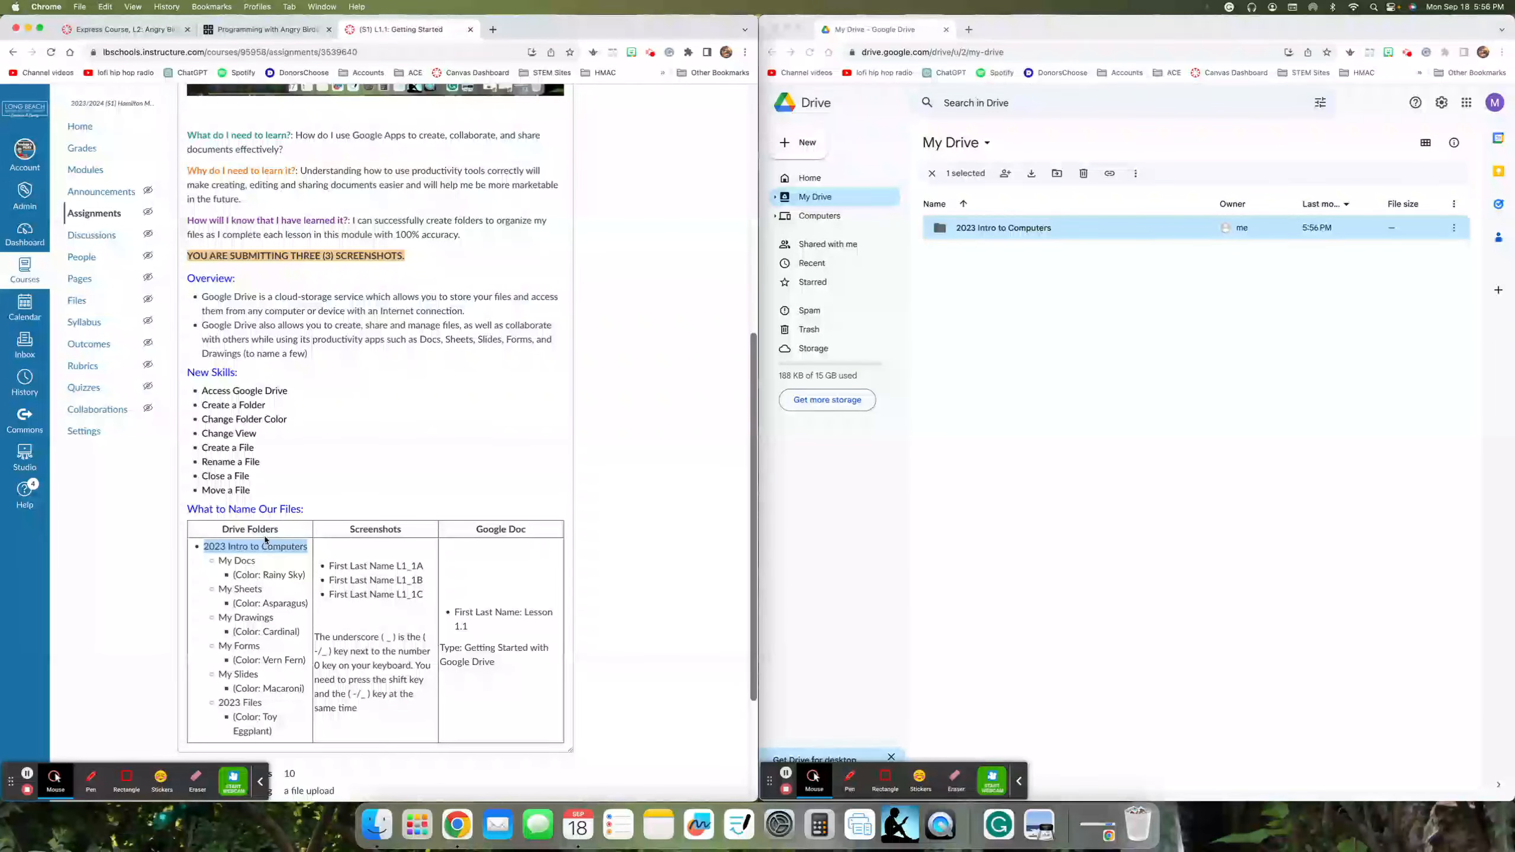
{"action": "double_click", "coordinate": [993, 229]}
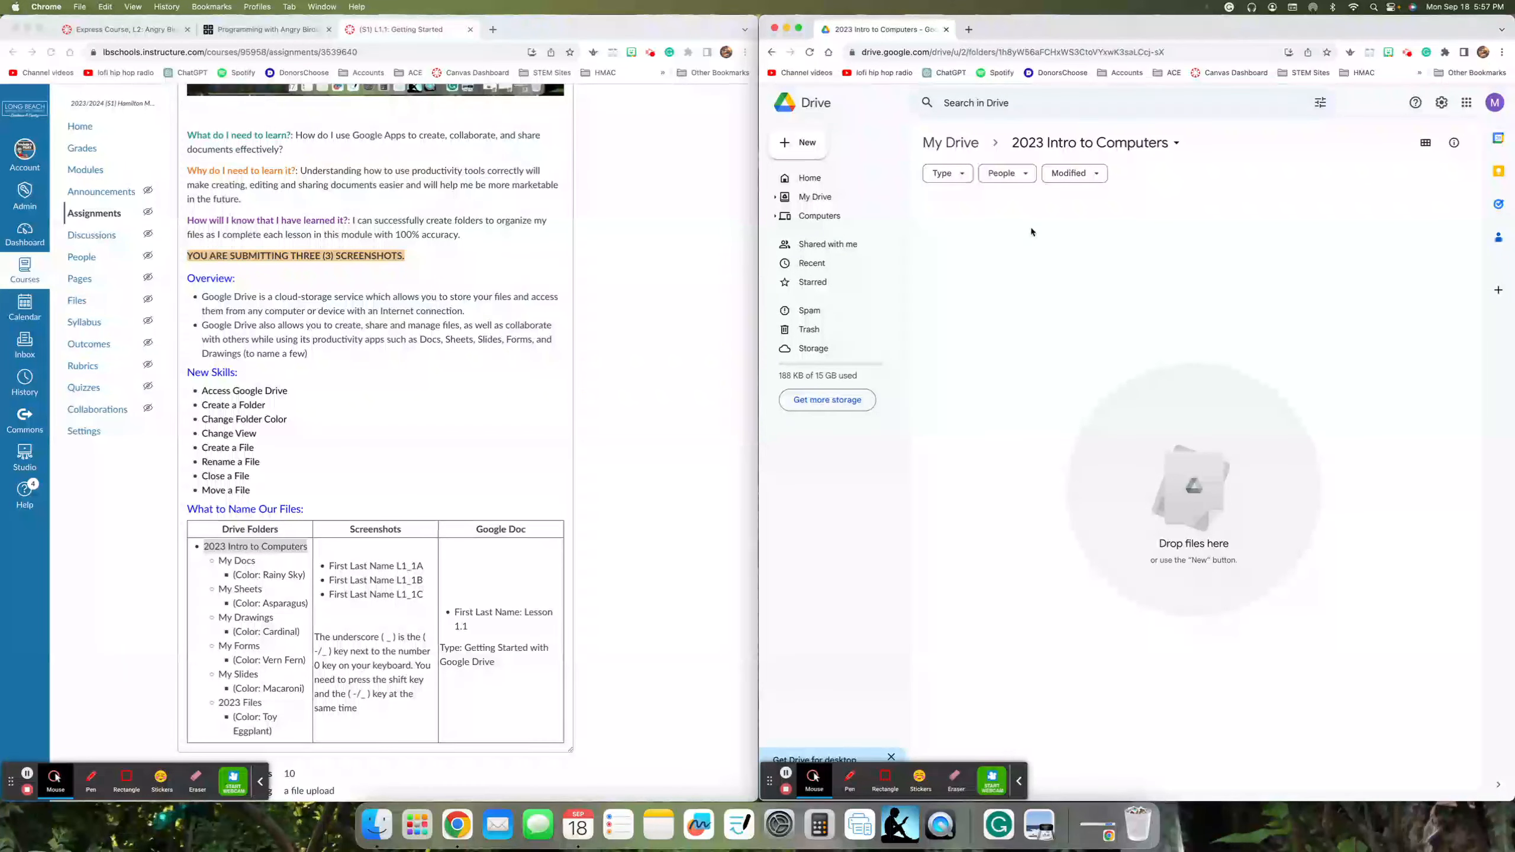
{"action": "left_click", "coordinate": [790, 149]}
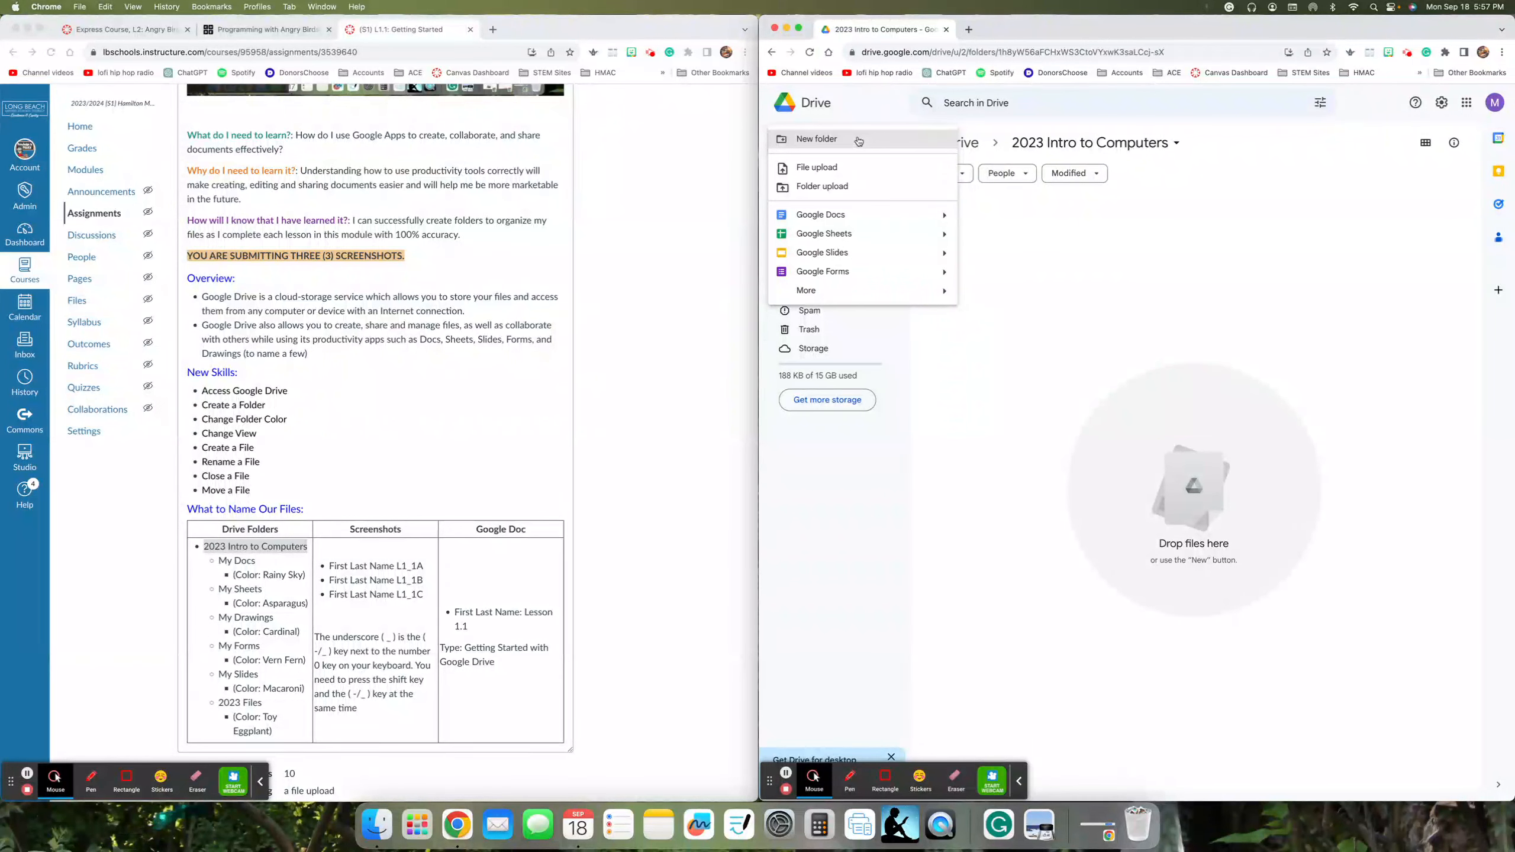
{"action": "left_click", "coordinate": [1052, 240]}
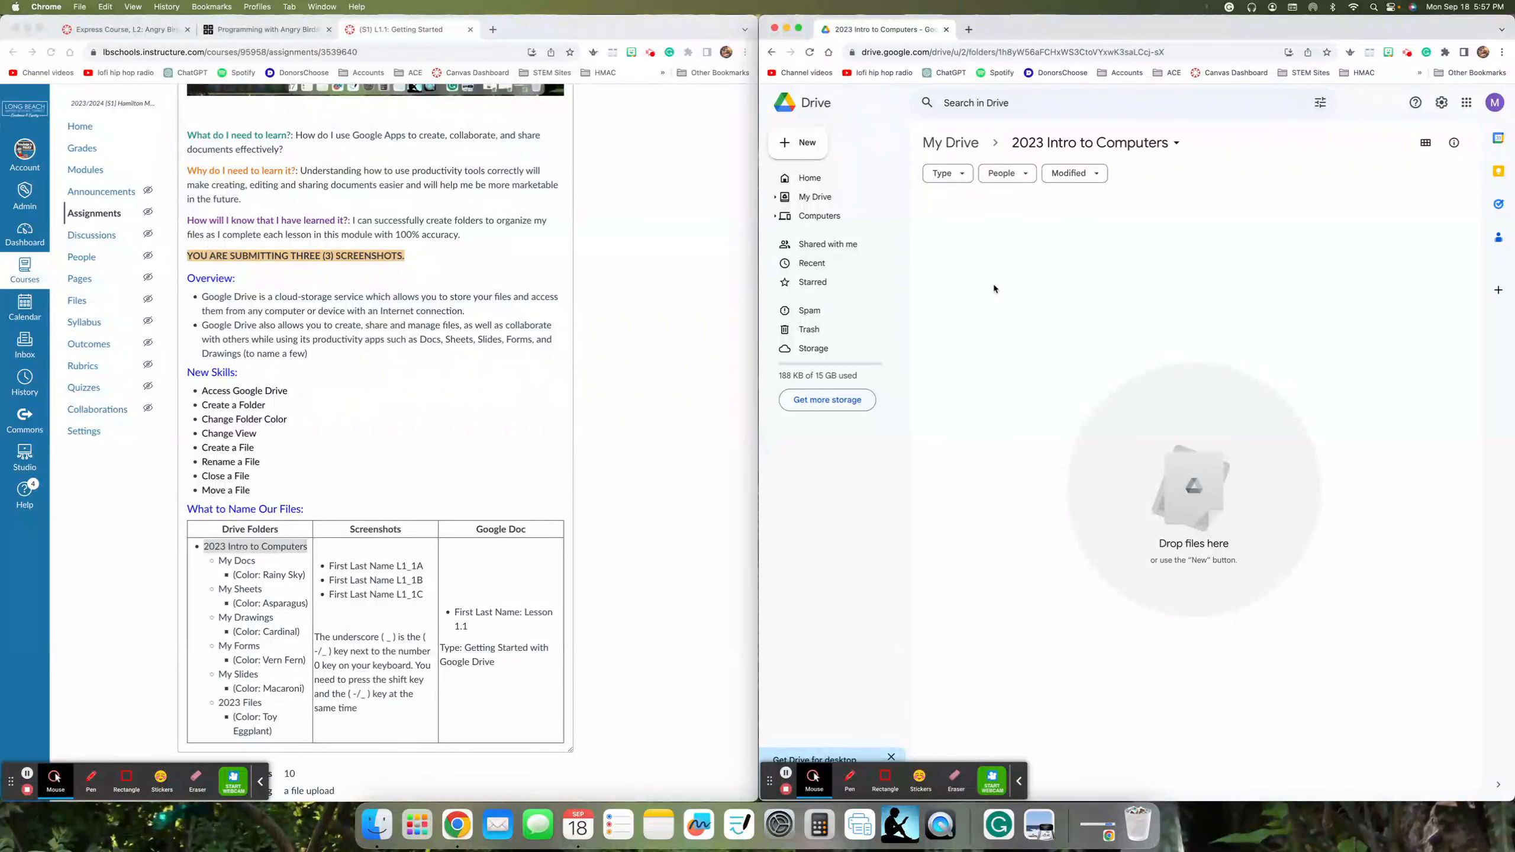
{"action": "right_click", "coordinate": [994, 244]}
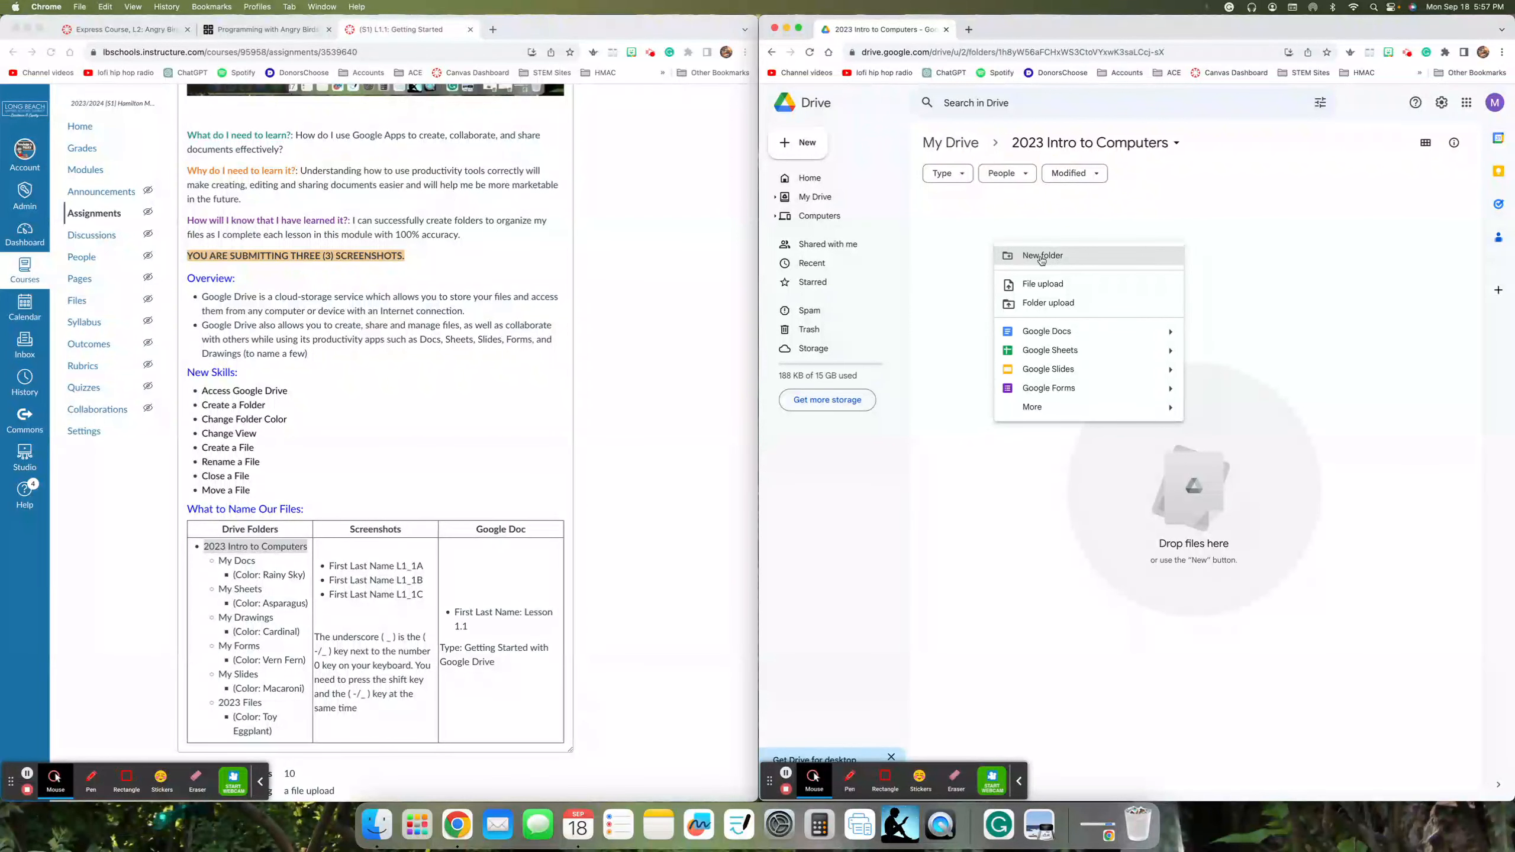
{"action": "left_click", "coordinate": [967, 251]}
{"action": "left_click", "coordinate": [798, 142]}
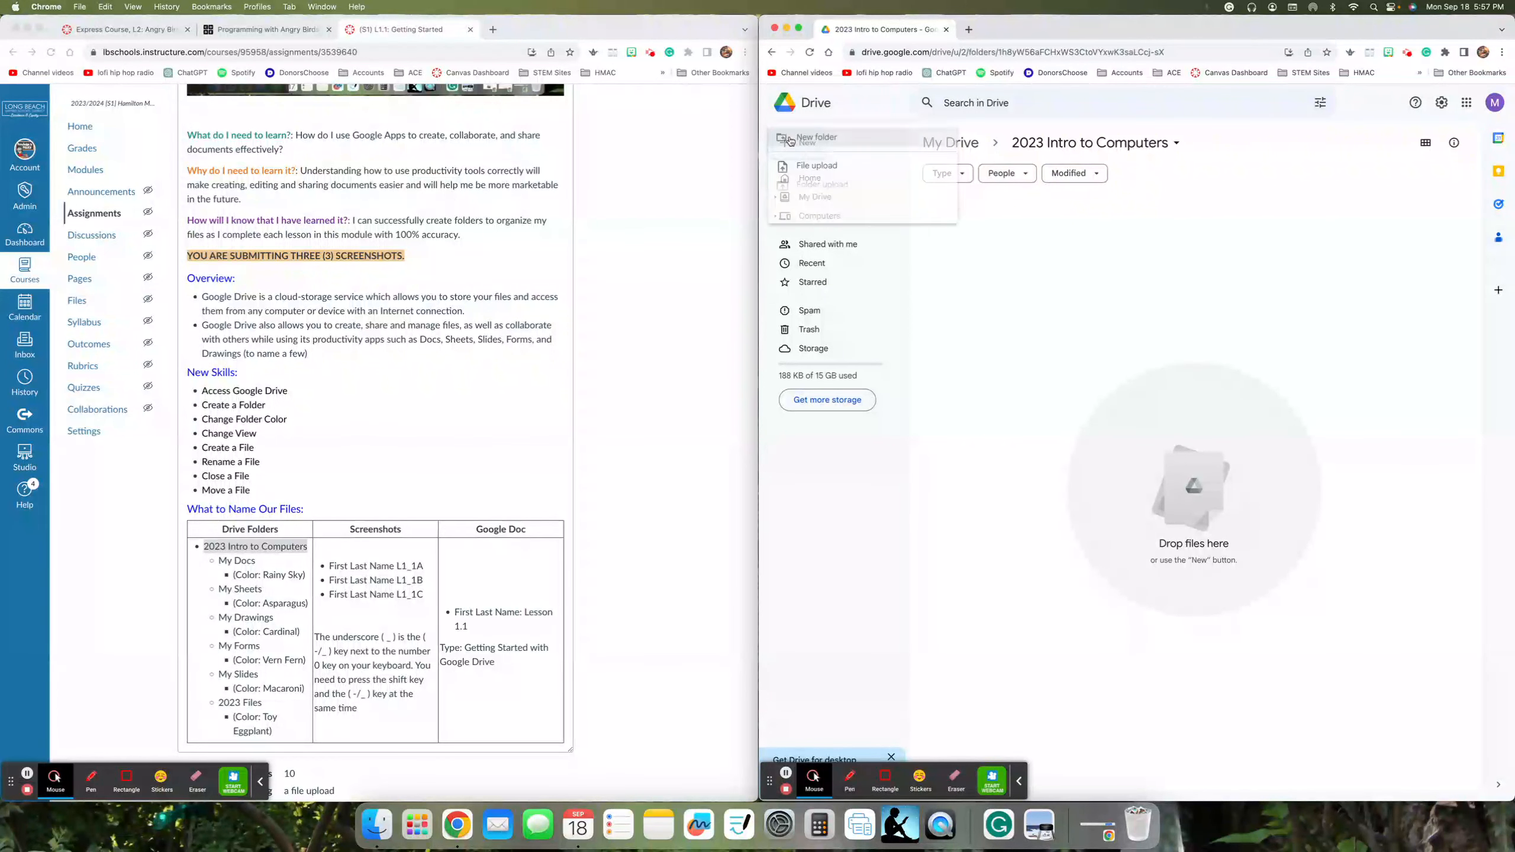
{"action": "left_click", "coordinate": [1048, 236]}
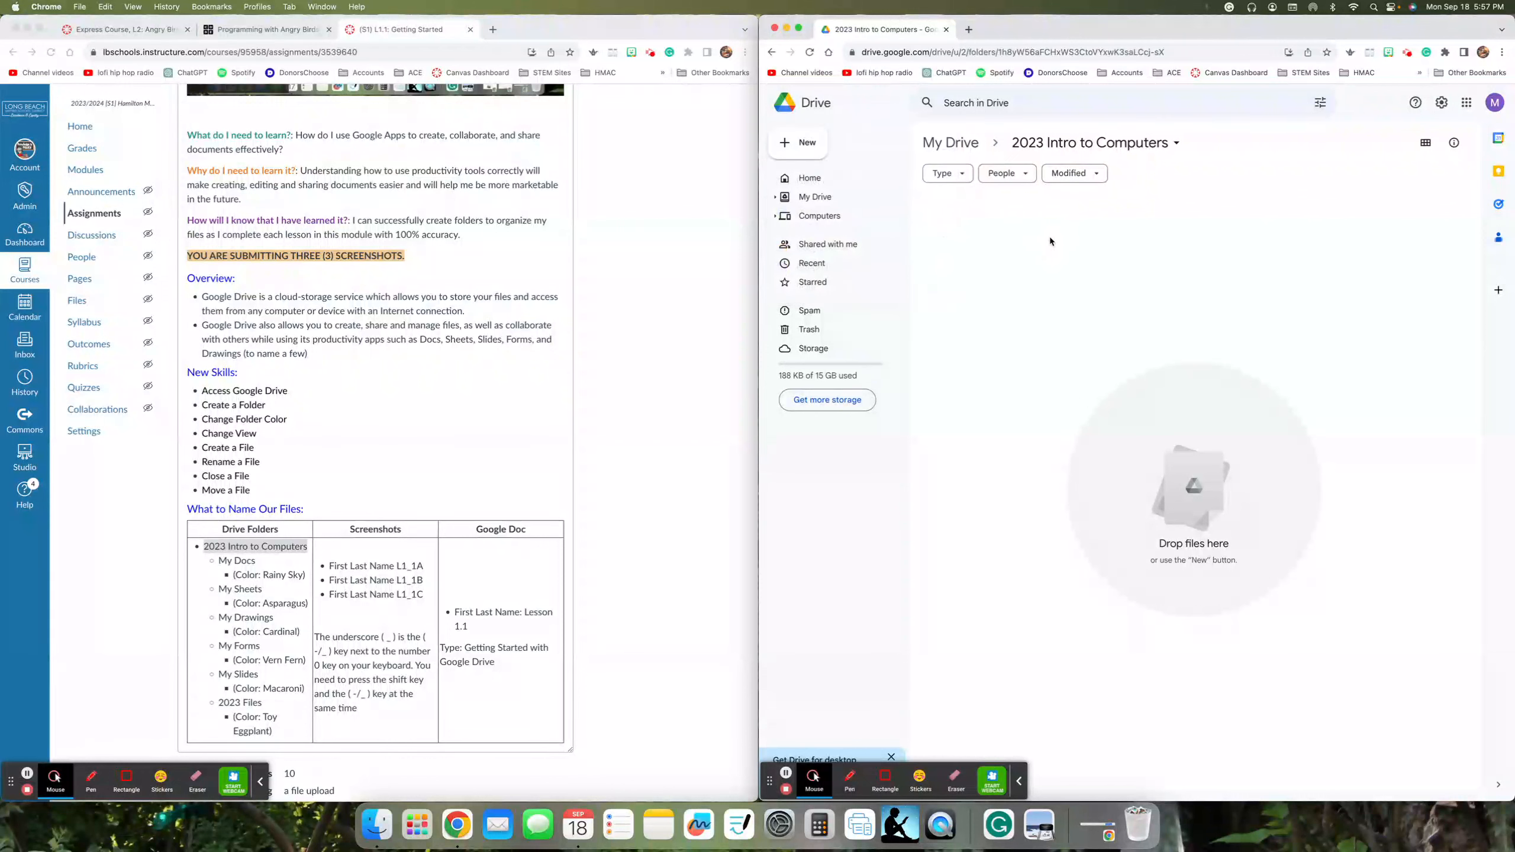
Step: Create a subfolder named My Docs inside the 2023 Intro to Computers folder, as listed in the assignment
{"action": "right_click", "coordinate": [1049, 237]}
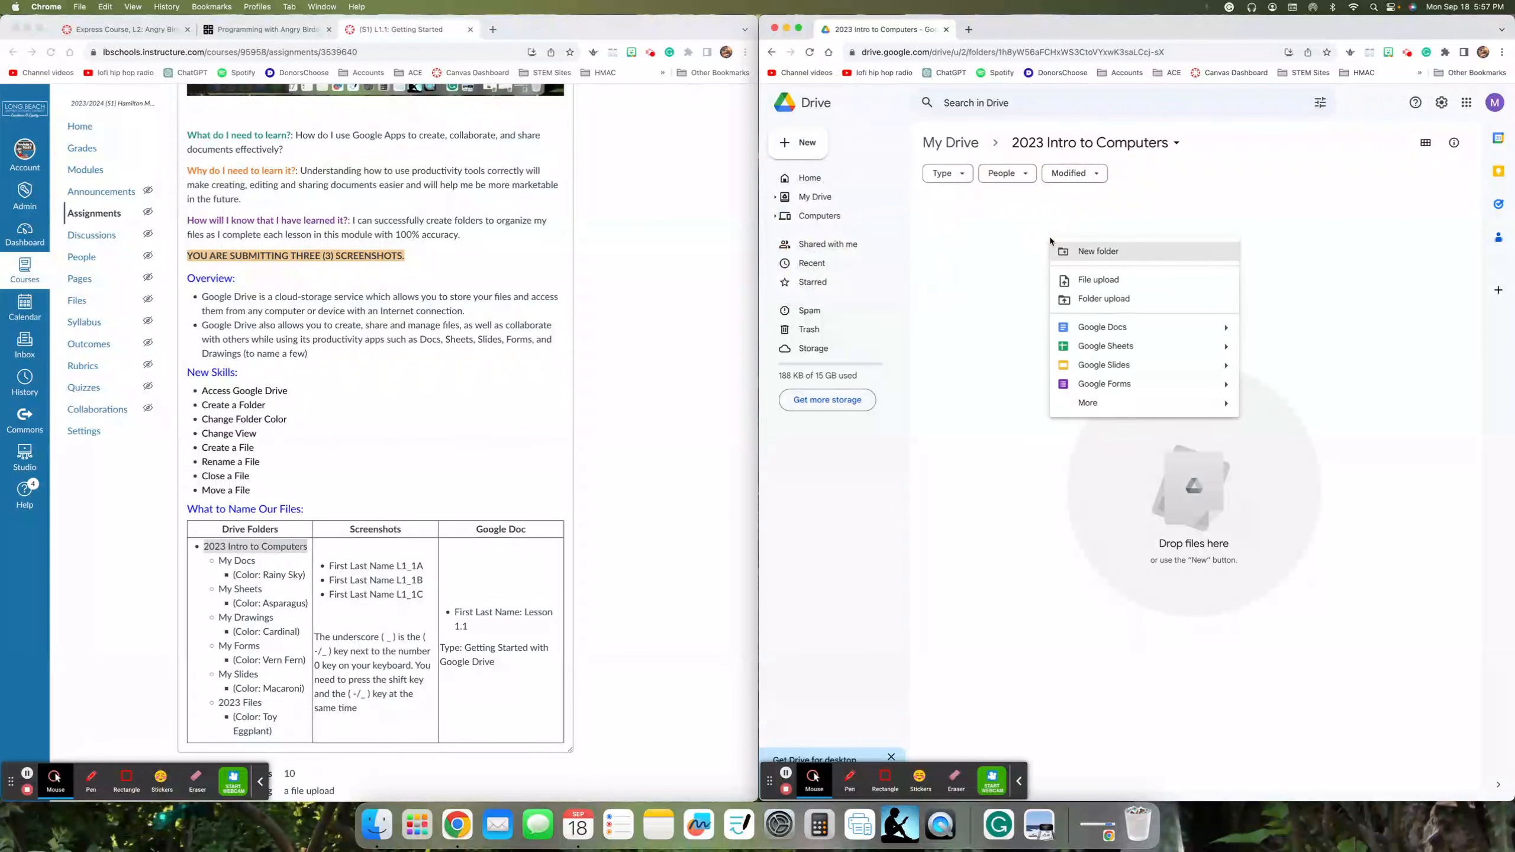
{"action": "left_click", "coordinate": [1080, 254]}
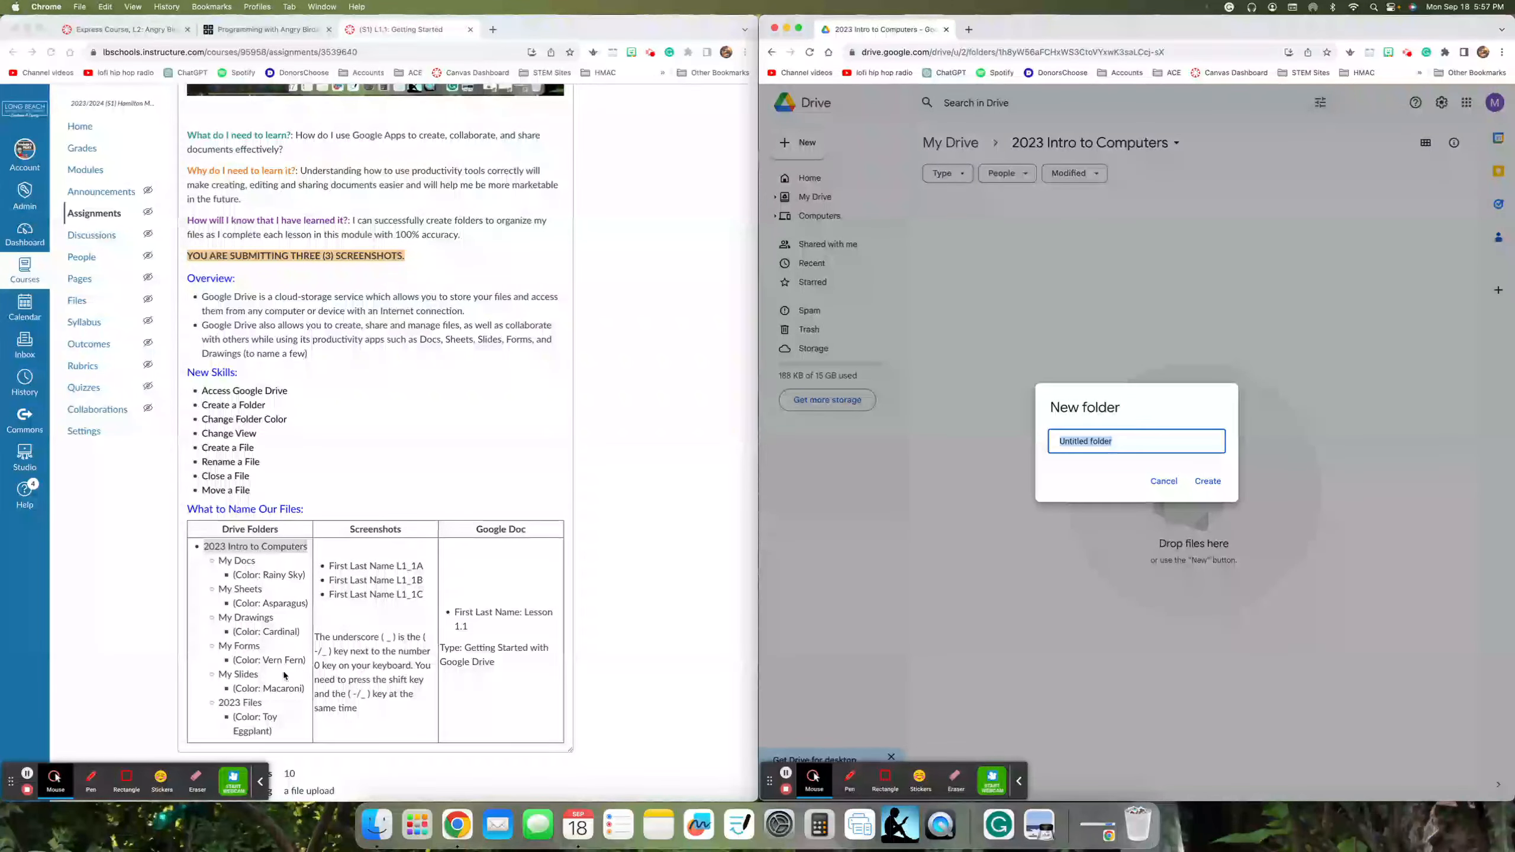
{"action": "left_click", "coordinate": [221, 562]}
{"action": "left_click_drag", "start_coordinate": [219, 561], "coordinate": [258, 561]}
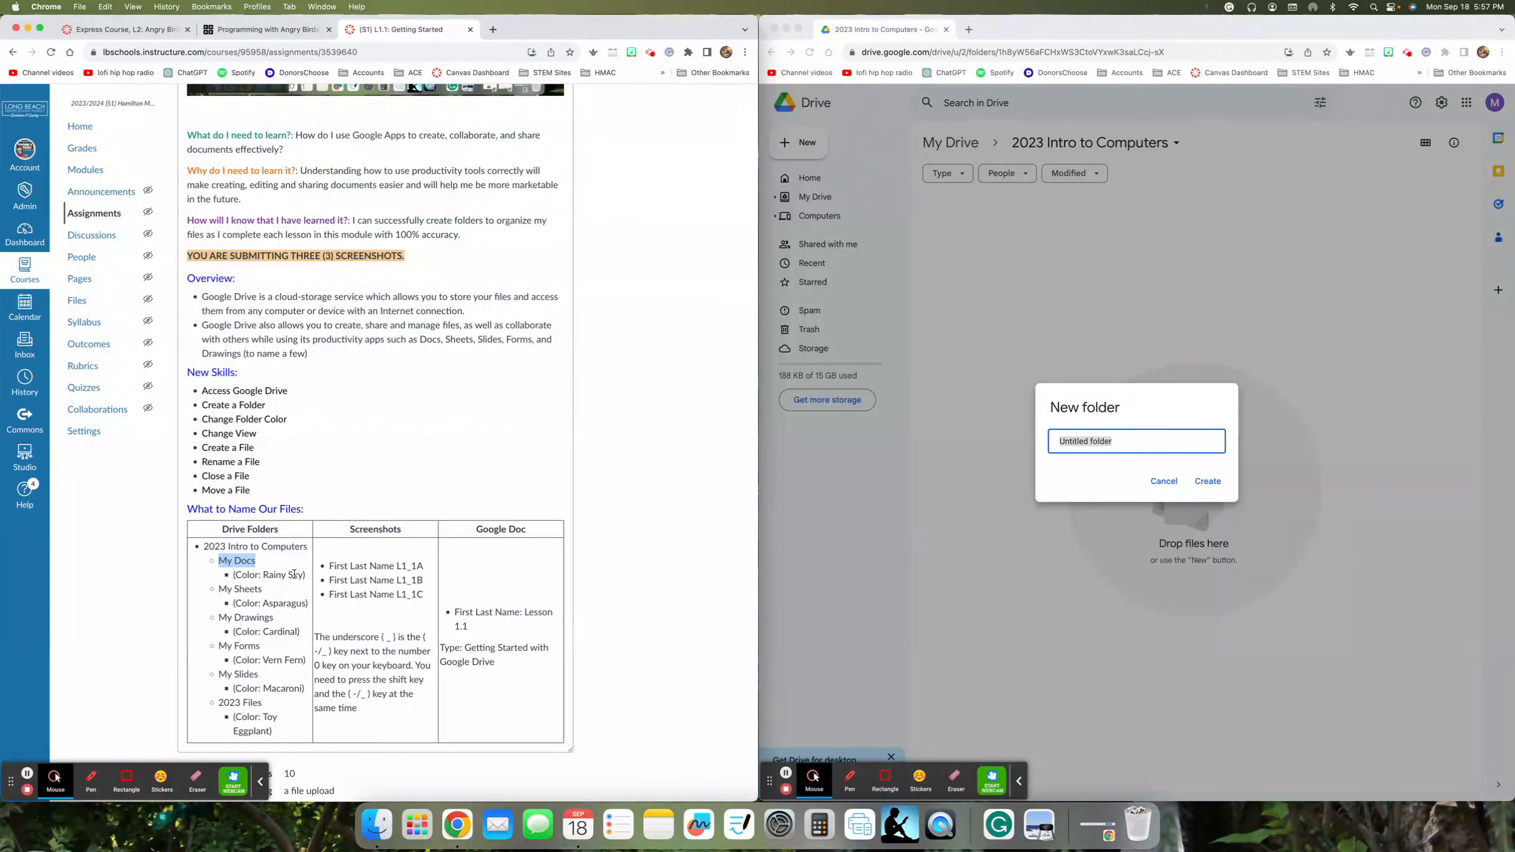
{"action": "left_click", "coordinate": [1154, 439]}
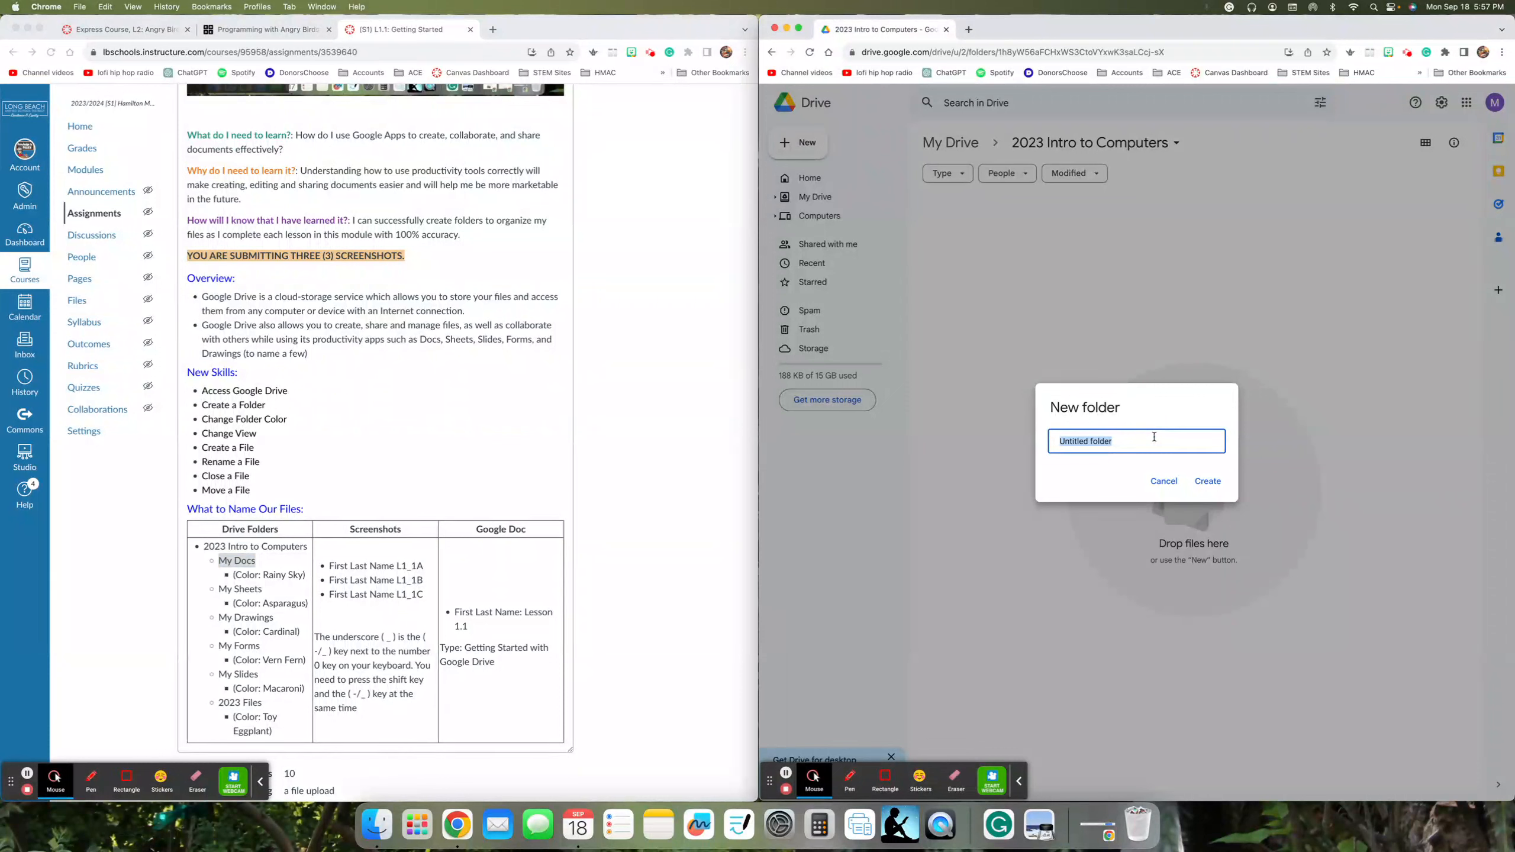
{"action": "type", "text": "My D"}
{"action": "left_click", "coordinate": [1209, 481]}
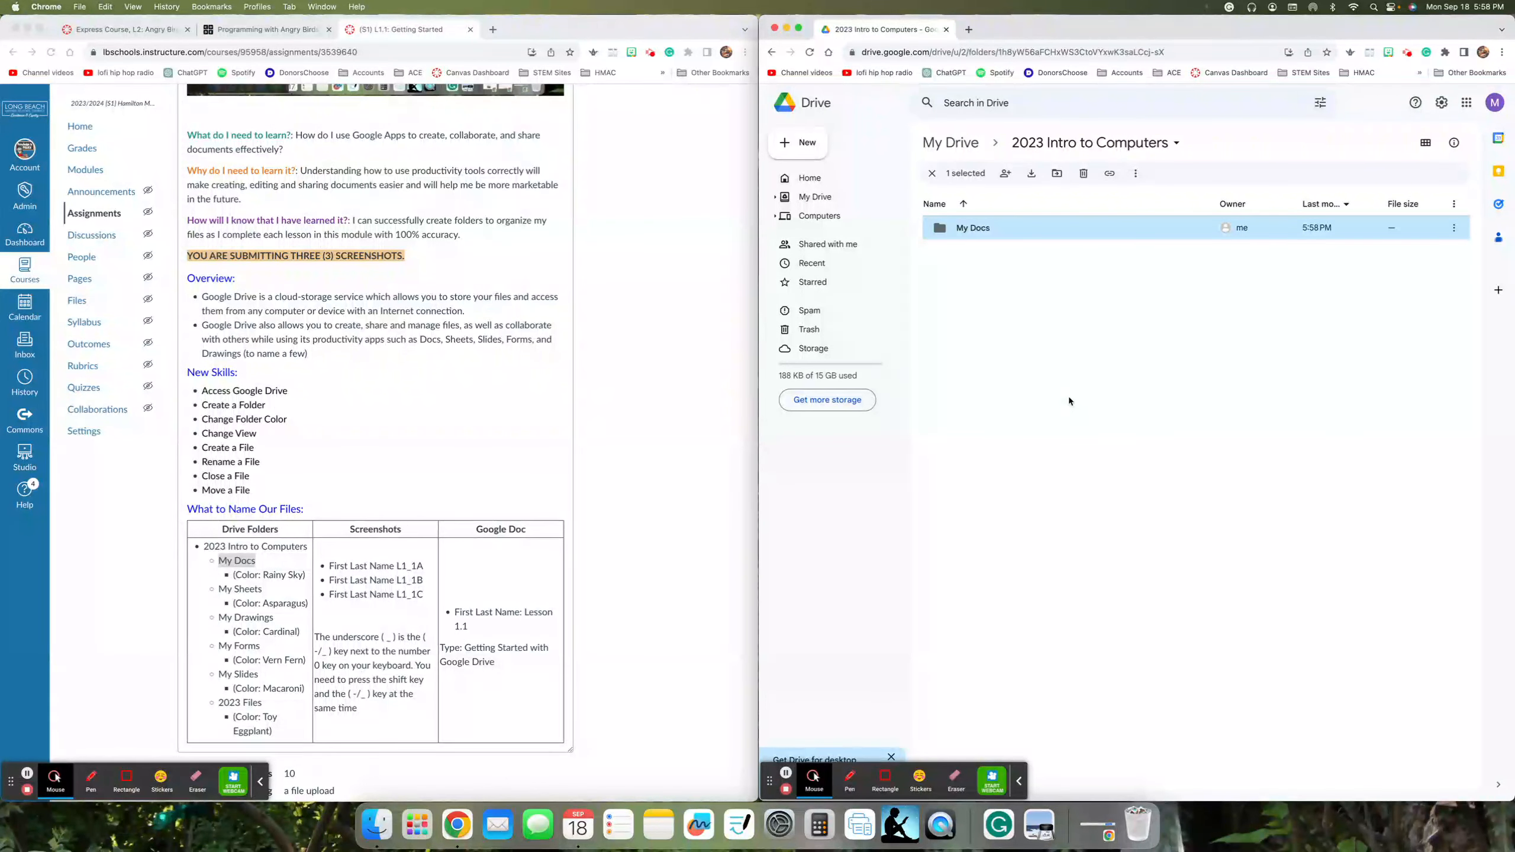
Step: Check the assignment's color for My Docs and set that folder's color to Rainy Sky
{"action": "right_click", "coordinate": [970, 233]}
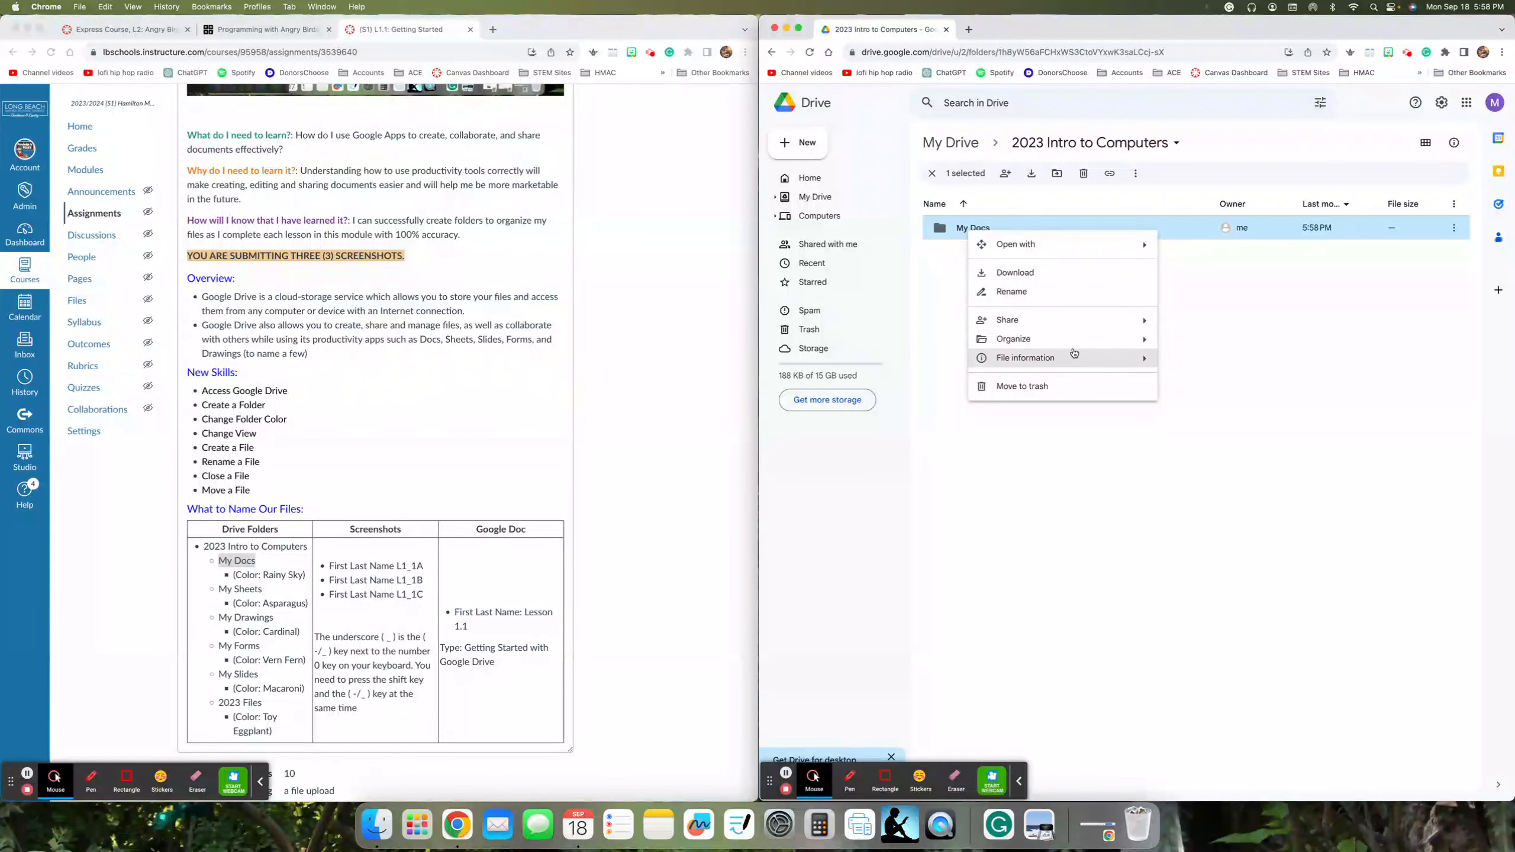
{"action": "mouse_move", "coordinate": [1075, 363]}
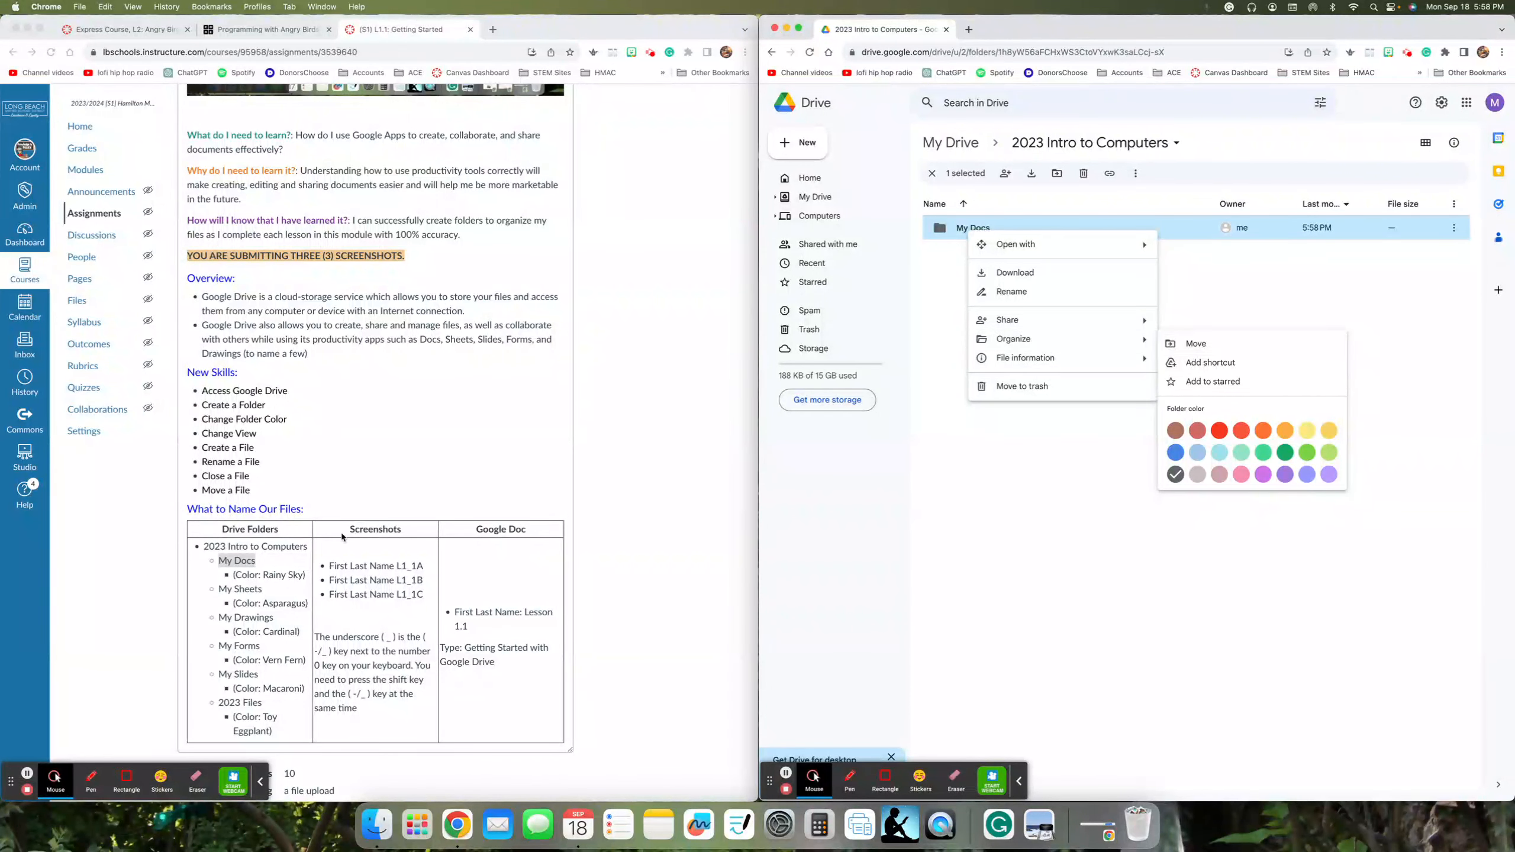
{"action": "double_click", "coordinate": [294, 574]}
{"action": "triple_click", "coordinate": [274, 574]}
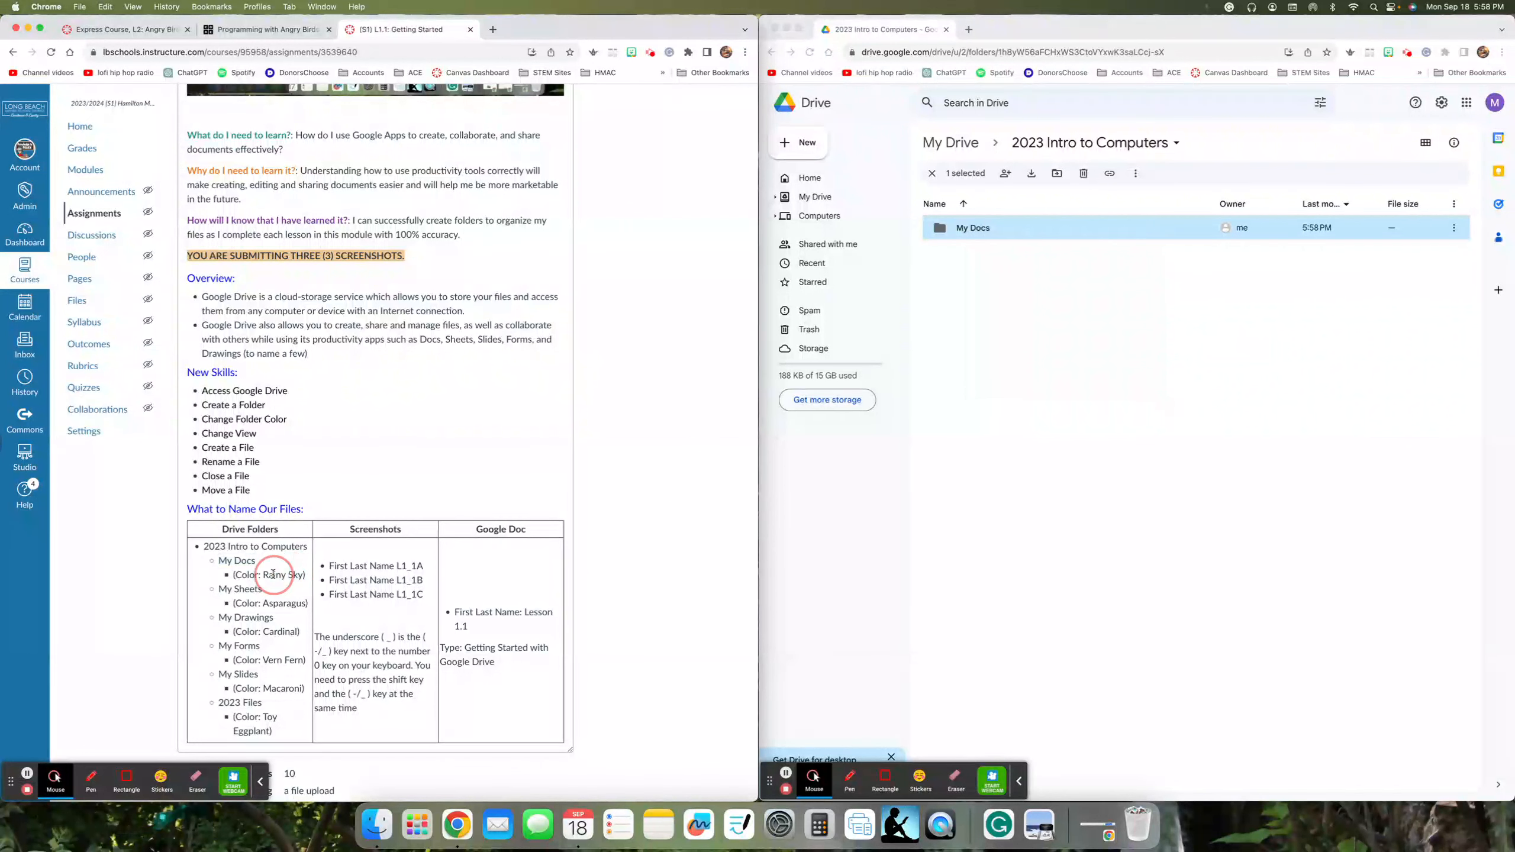
{"action": "left_click", "coordinate": [976, 226]}
{"action": "right_click", "coordinate": [979, 230]}
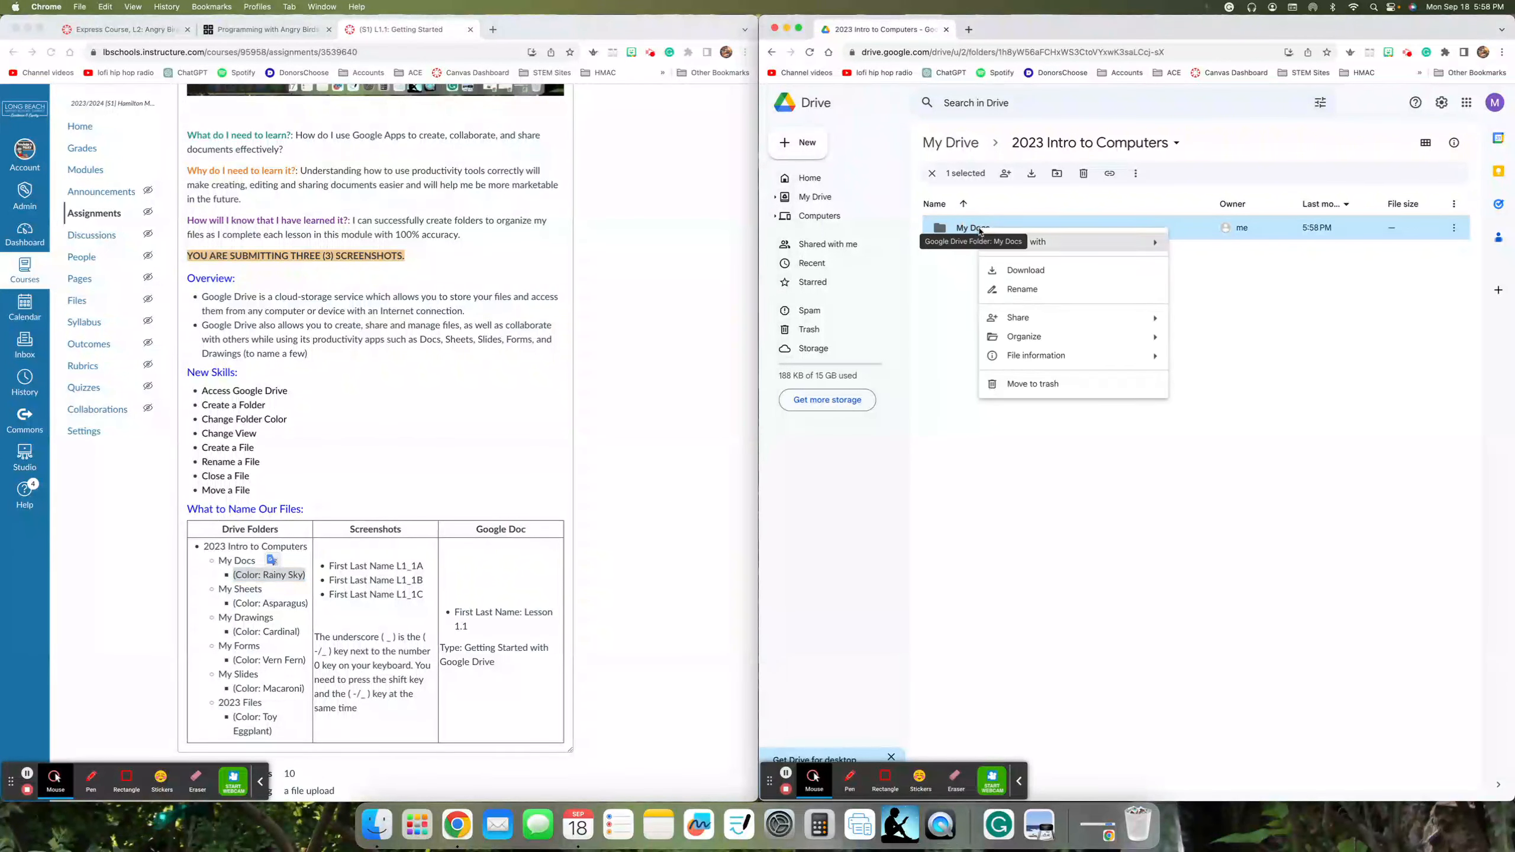
{"action": "mouse_move", "coordinate": [1150, 338]}
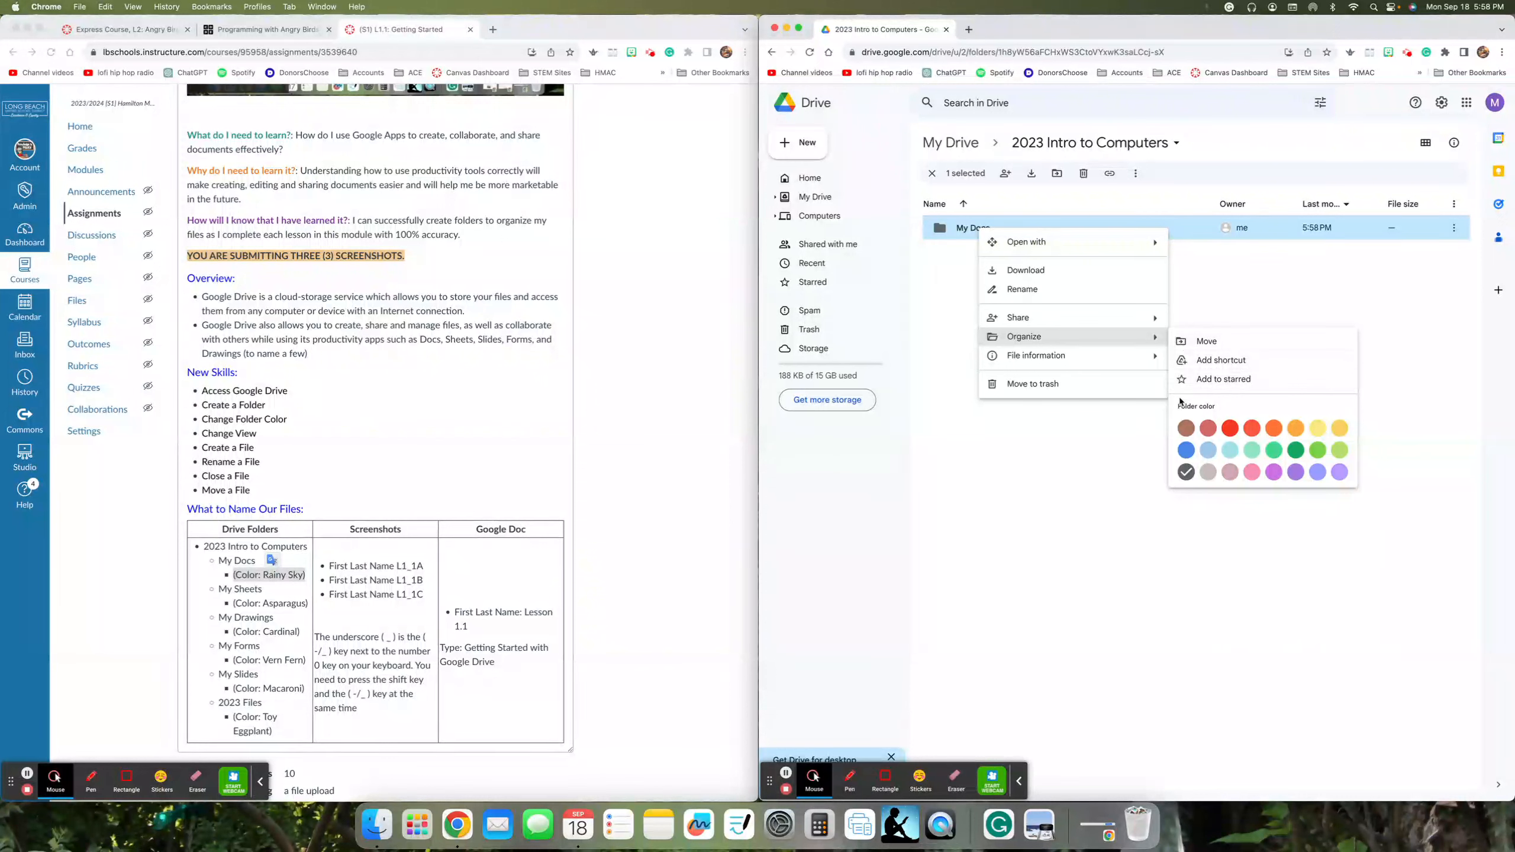
{"action": "left_click", "coordinate": [1185, 451]}
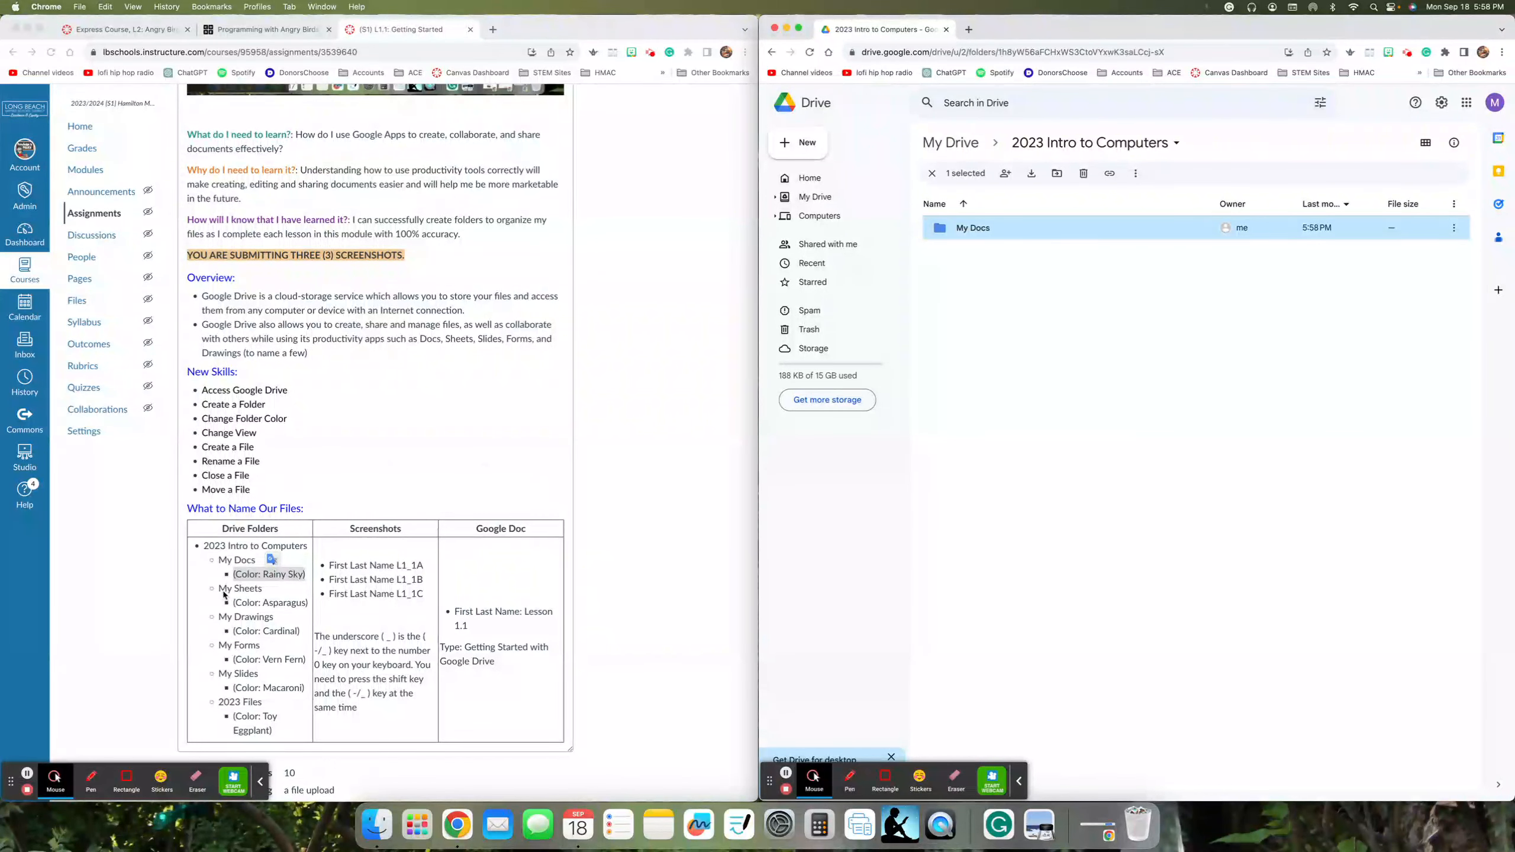
Step: Create a second subfolder named My Sheets in 2023 Intro to Computers, following the assignment's folder list
{"action": "right_click", "coordinate": [1041, 357]}
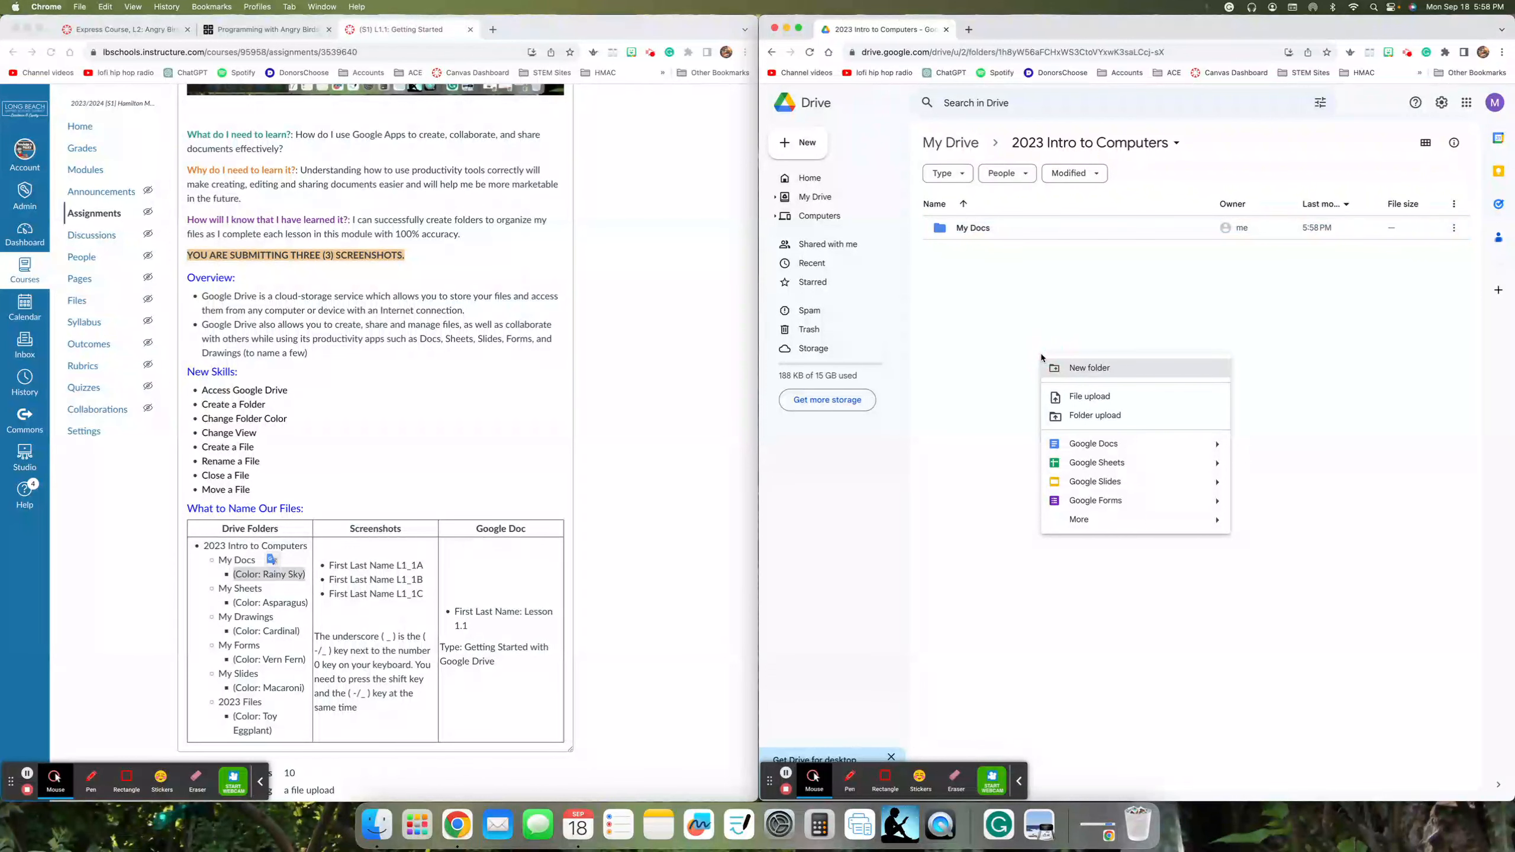
{"action": "left_click", "coordinate": [1087, 372]}
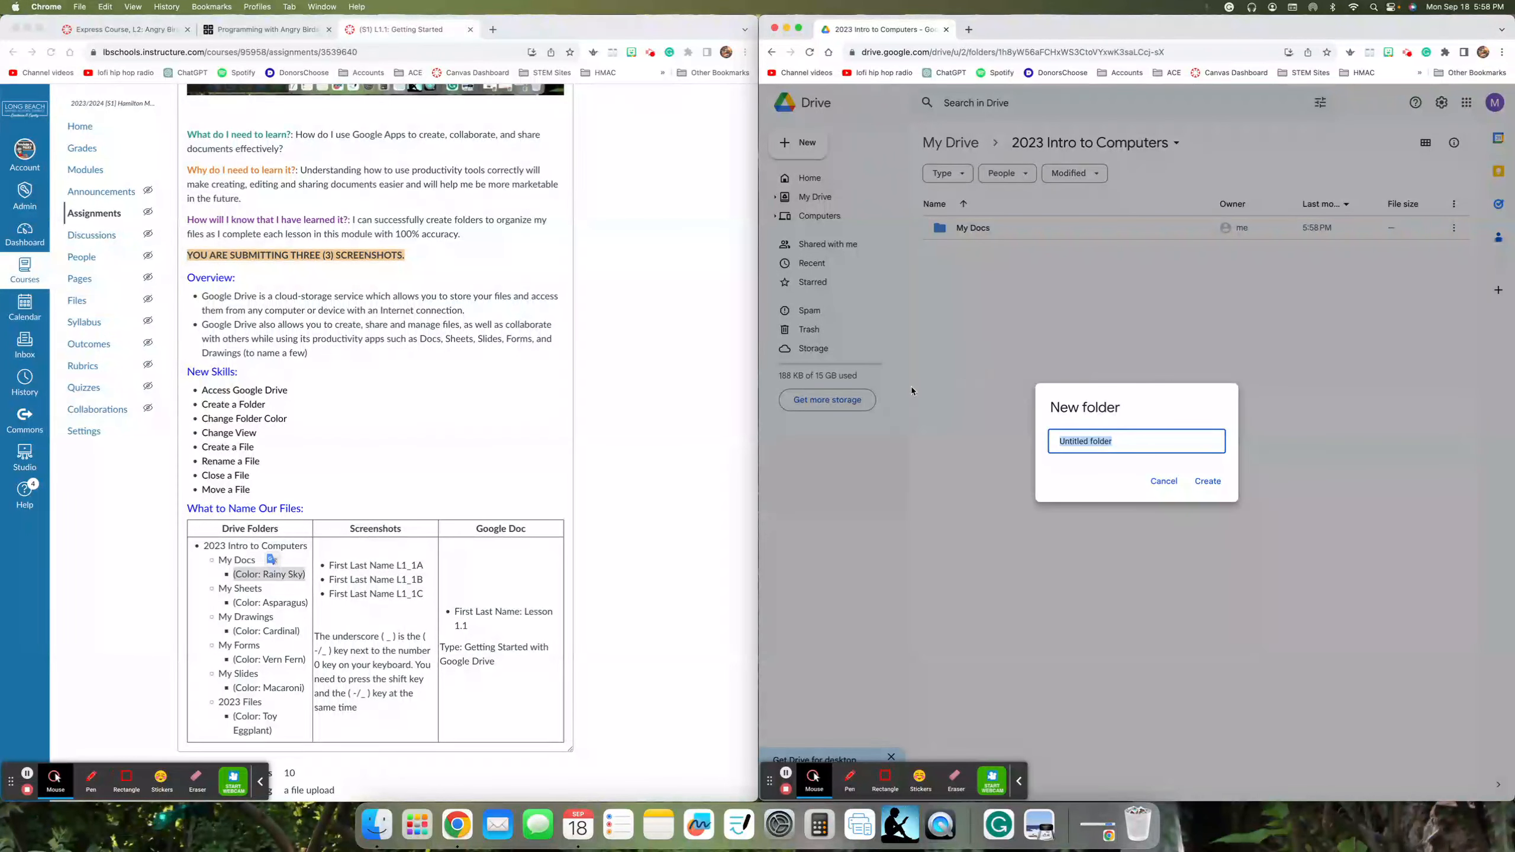
{"action": "triple_click", "coordinate": [233, 591]}
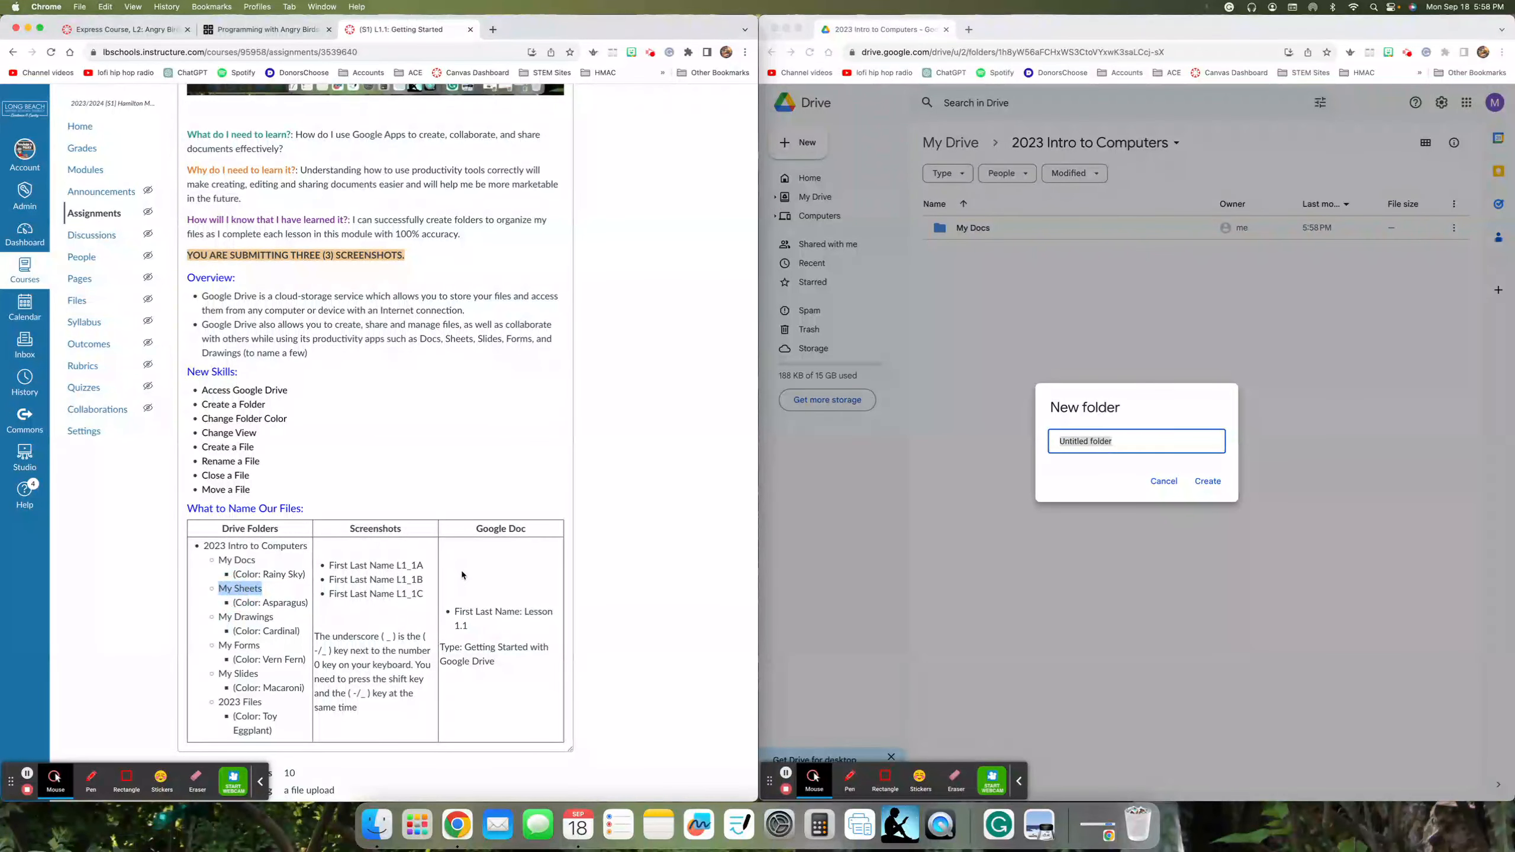
{"action": "left_click", "coordinate": [1150, 435]}
{"action": "type", "text": "My Sheets"}
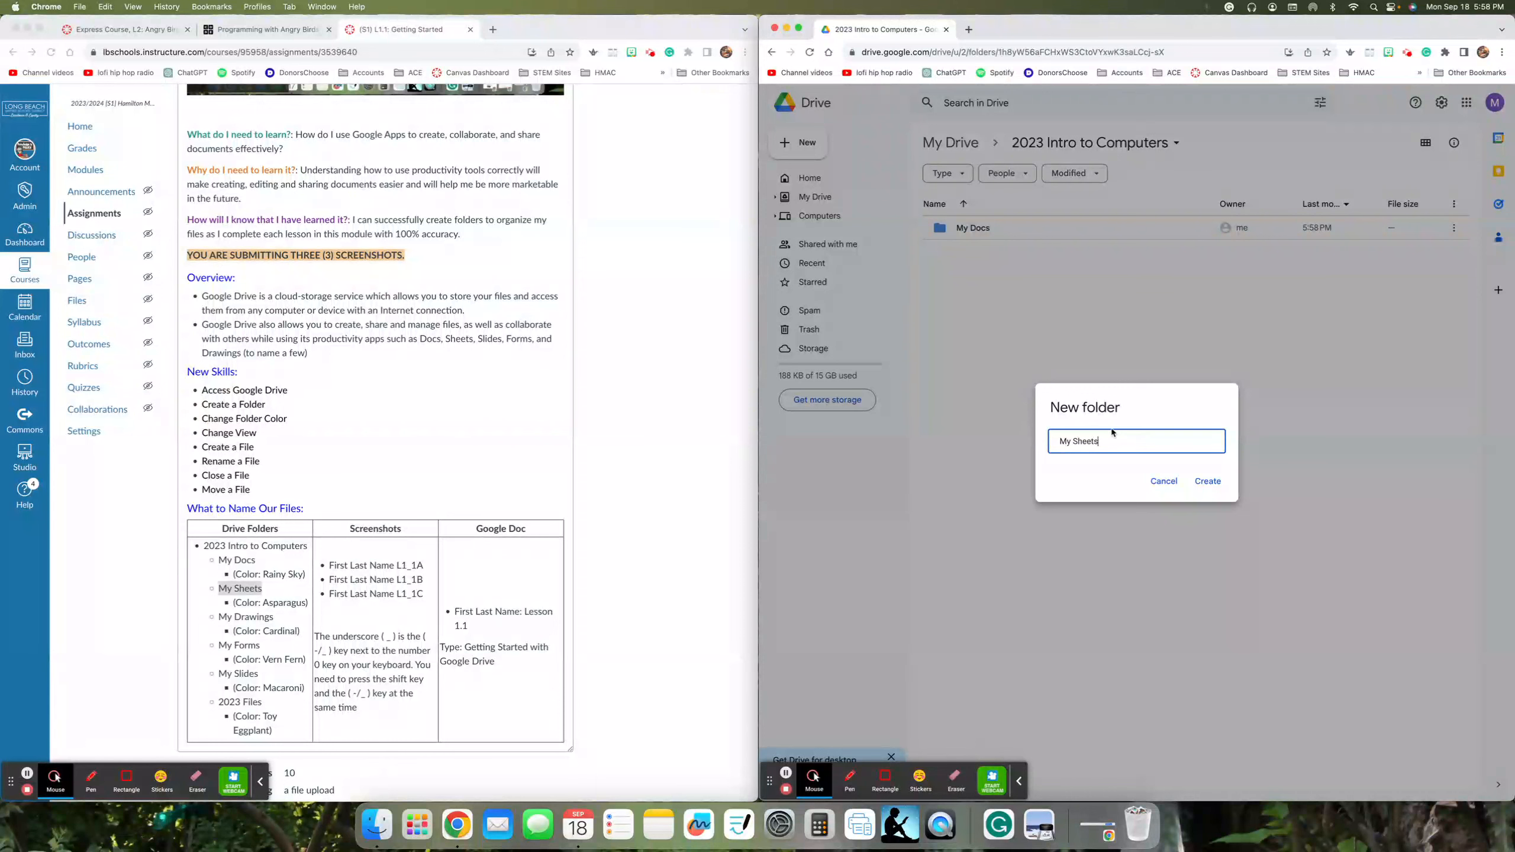
{"action": "left_click", "coordinate": [1208, 483]}
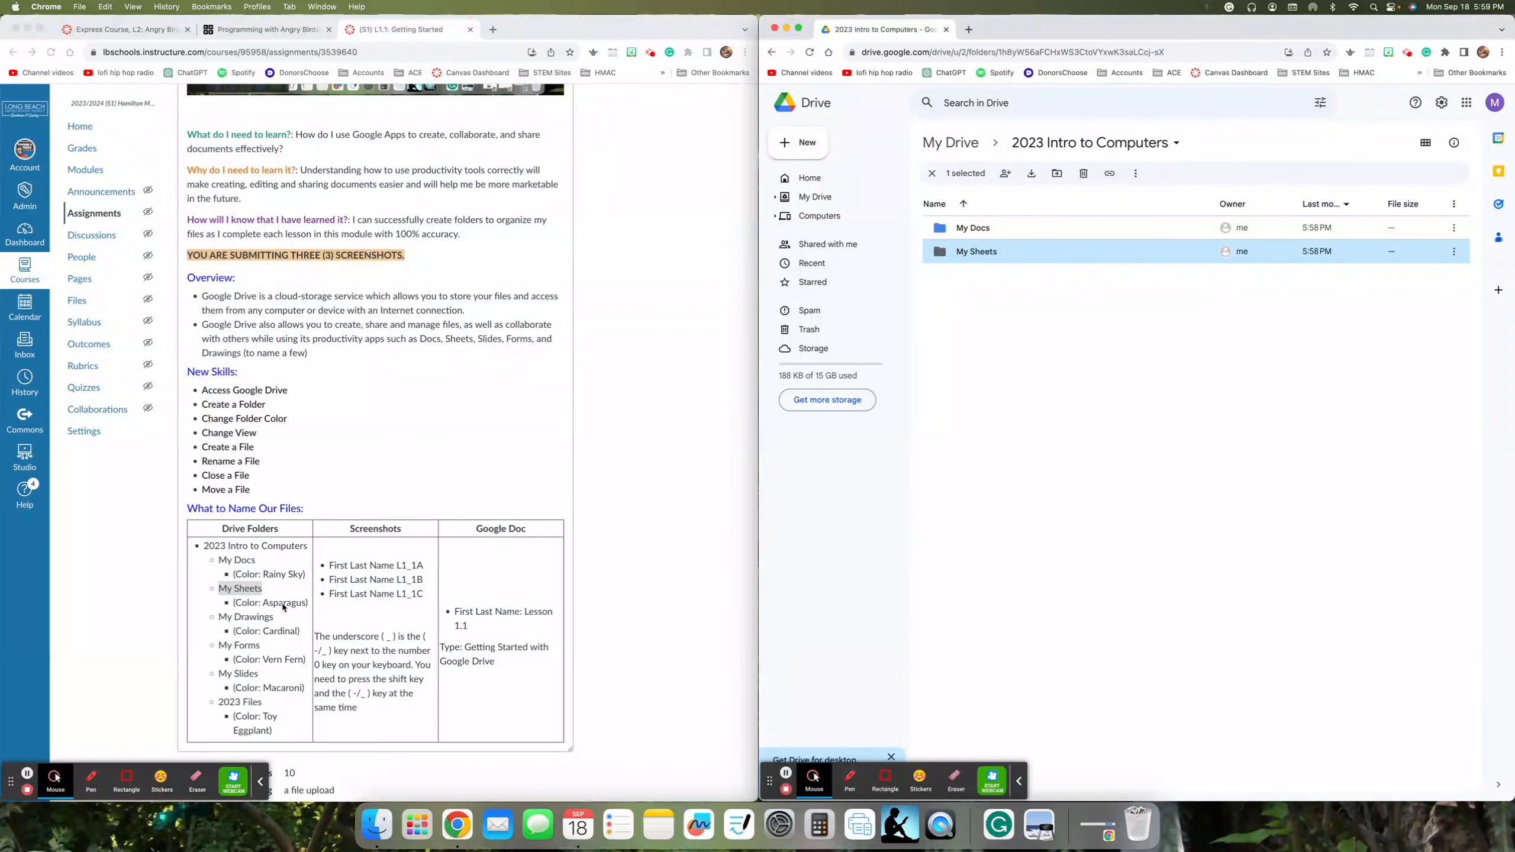
Step: Set the My Sheets folder's color to Asparagus
{"action": "right_click", "coordinate": [1031, 255]}
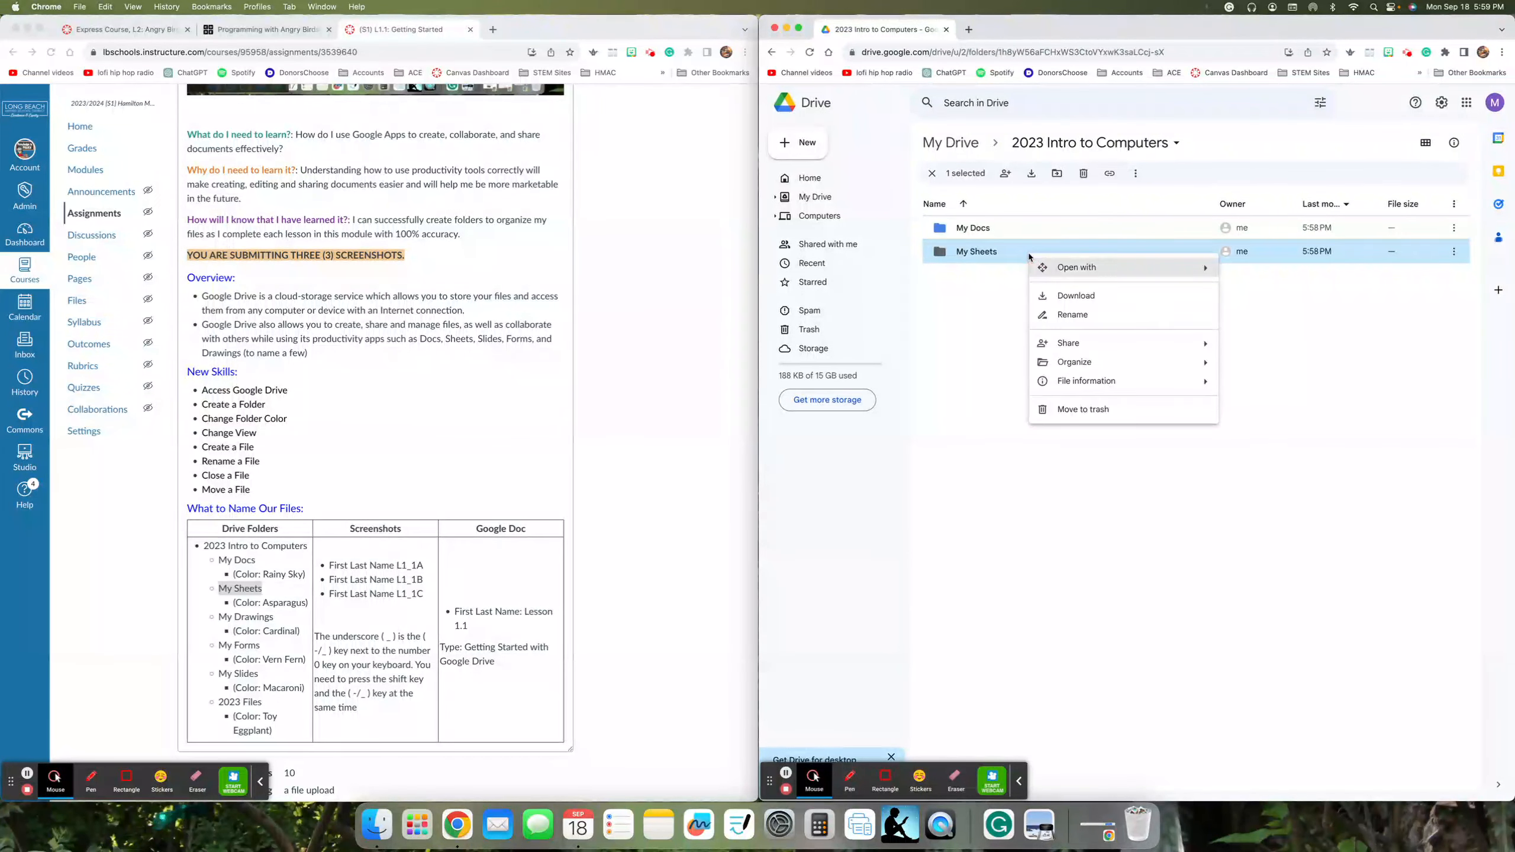
{"action": "mouse_move", "coordinate": [1211, 364]}
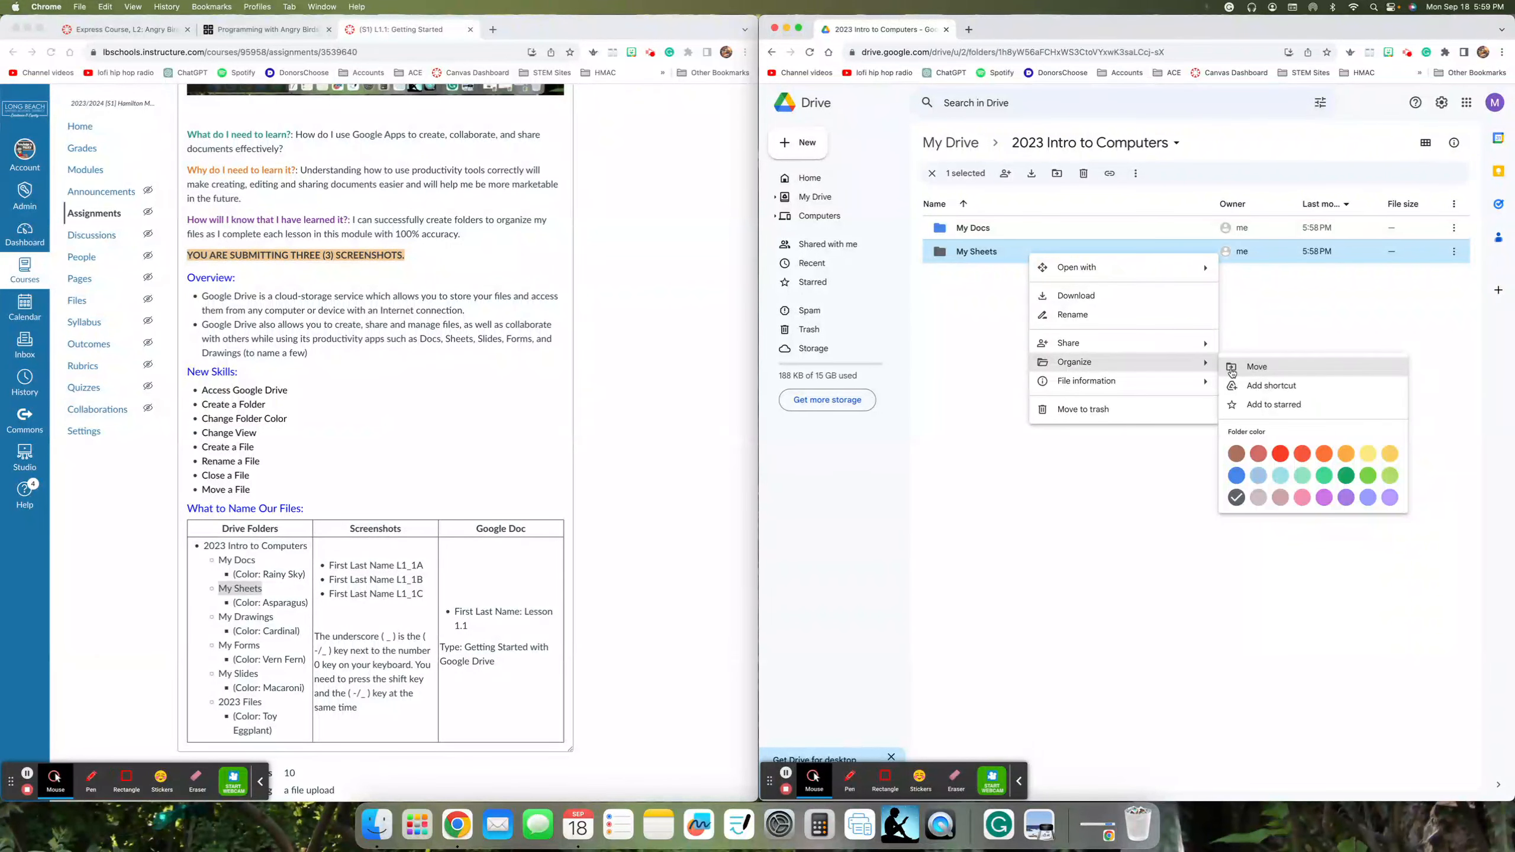
{"action": "left_click", "coordinate": [1367, 476]}
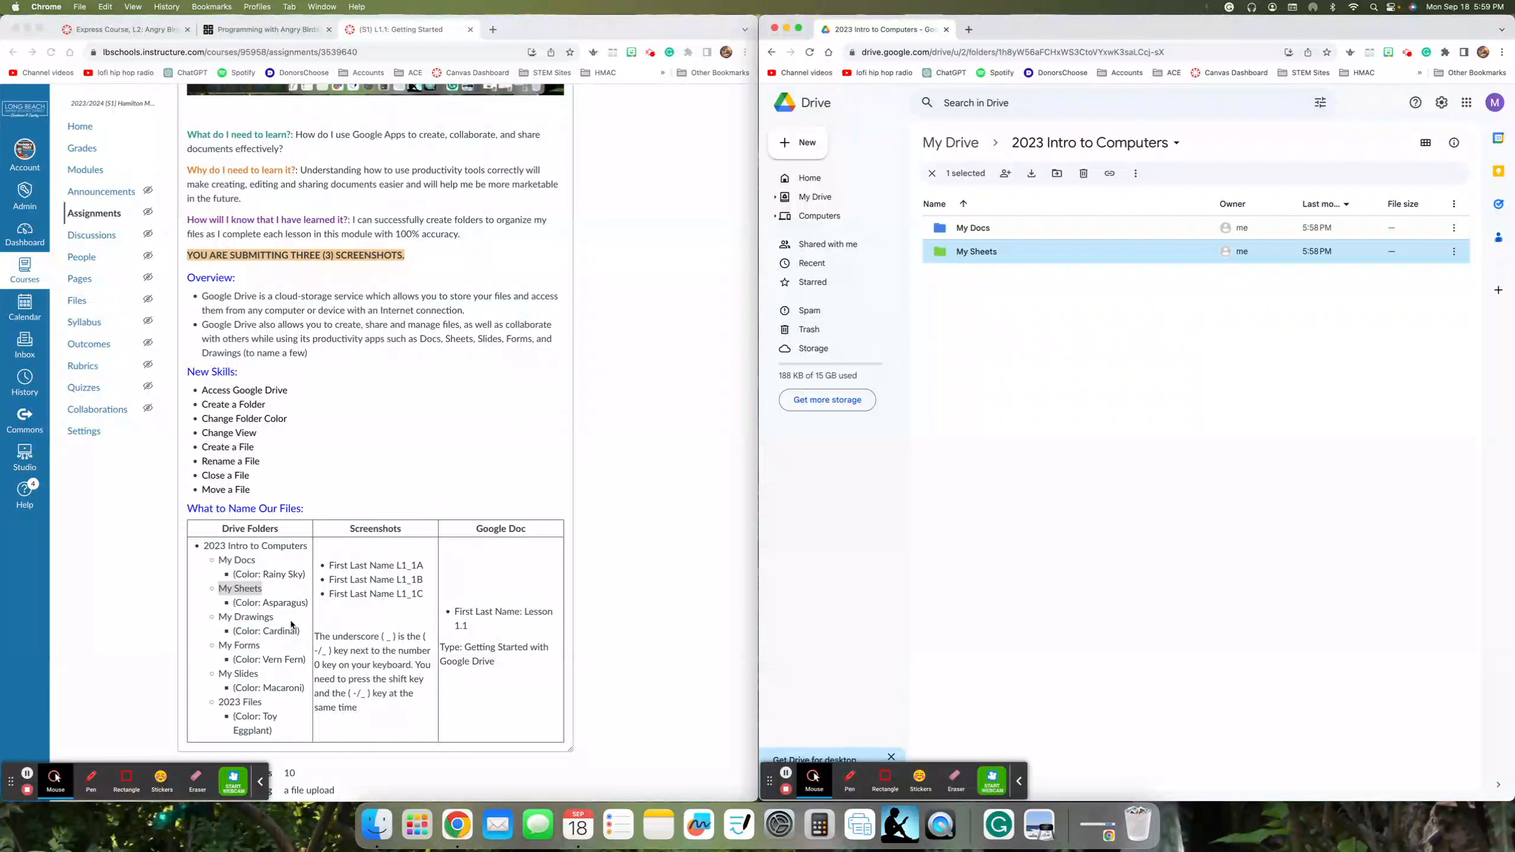
{"action": "right_click", "coordinate": [989, 316]}
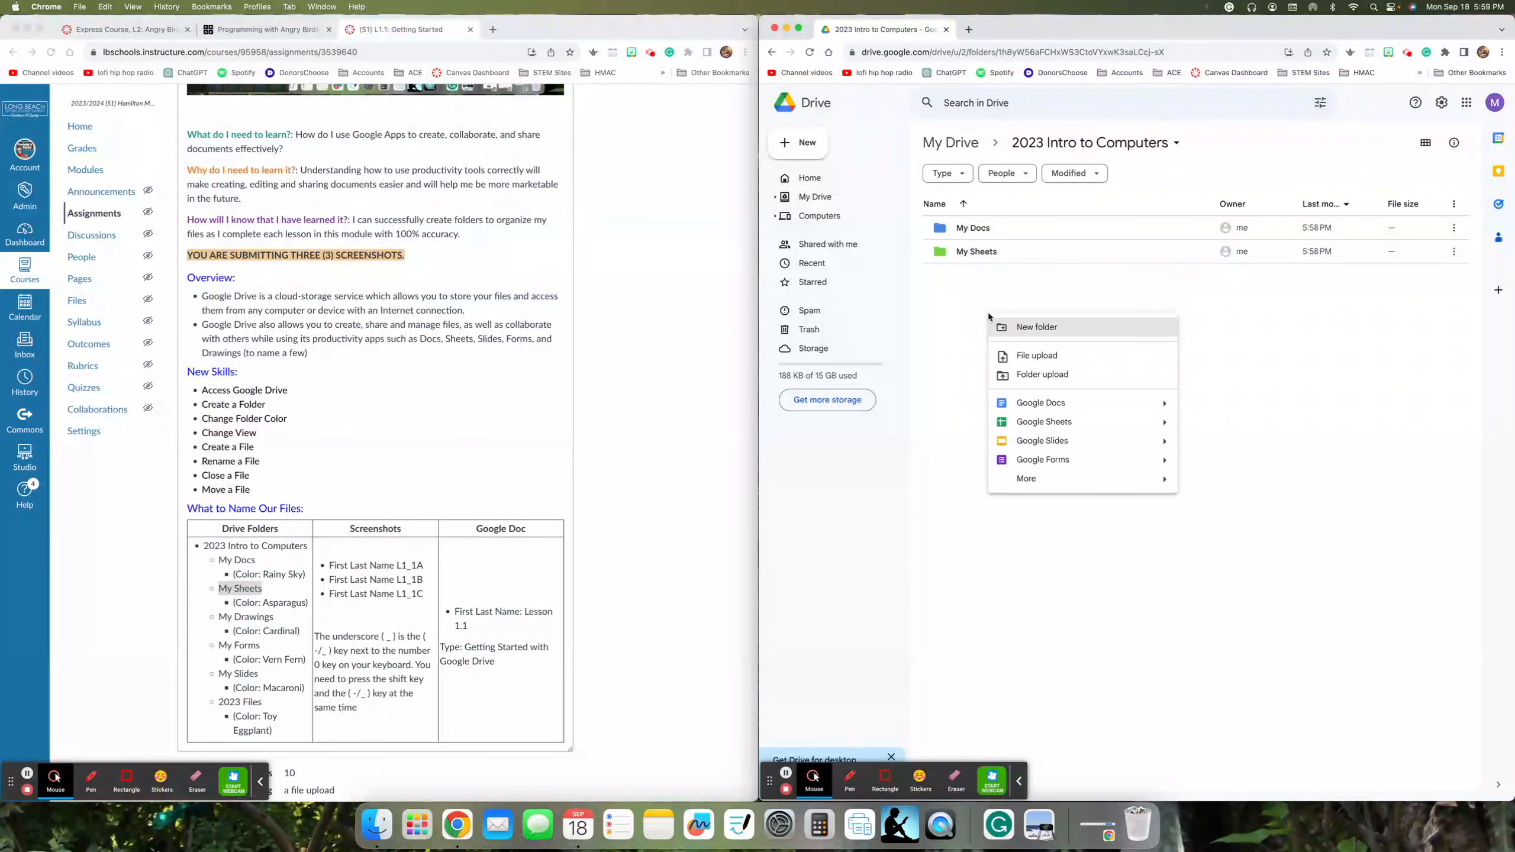
{"action": "left_click", "coordinate": [1085, 328]}
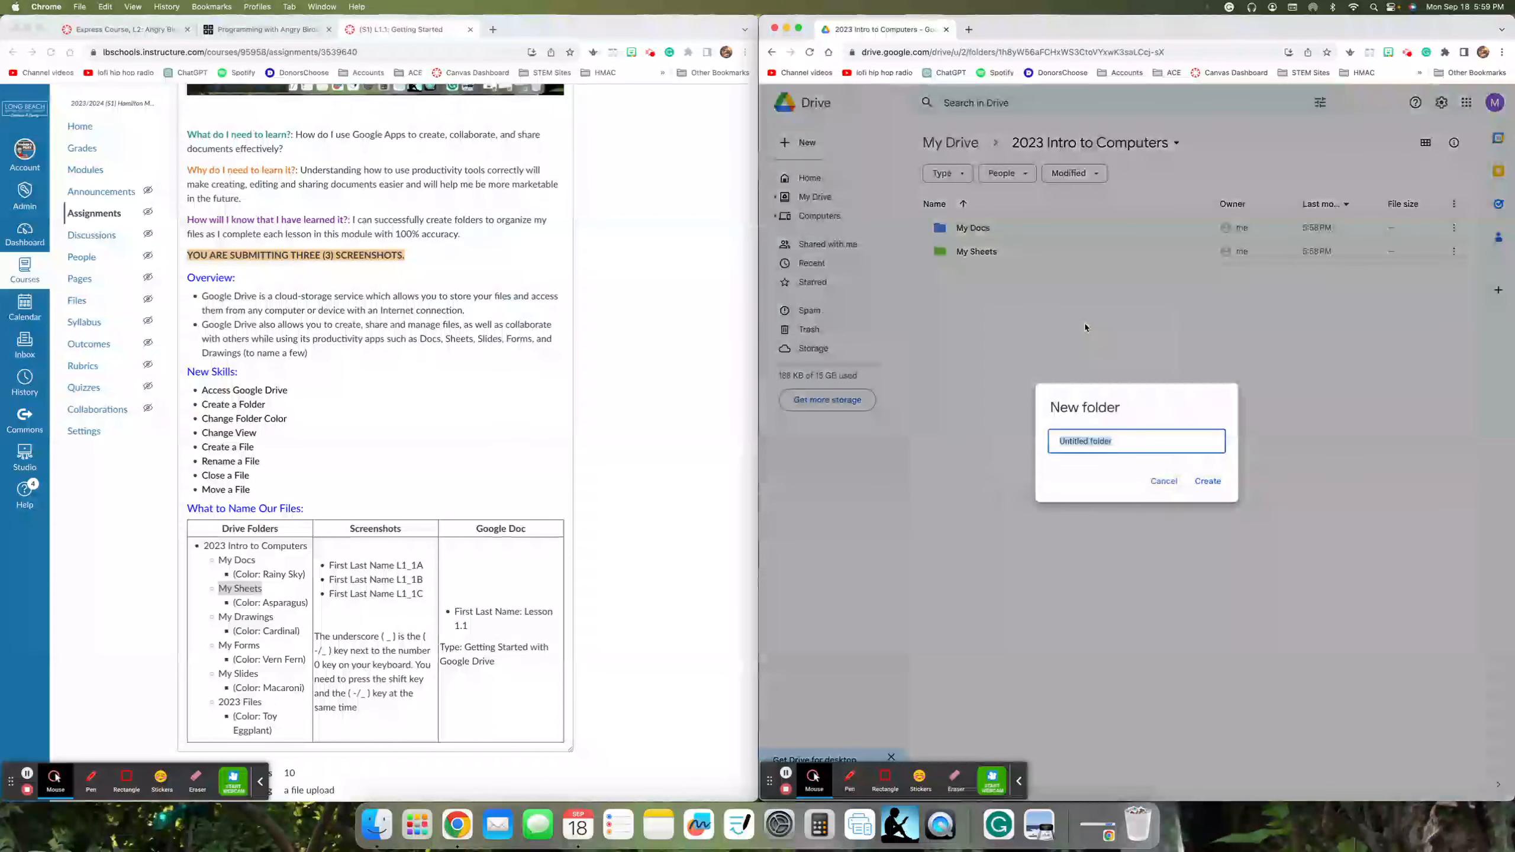
{"action": "left_click", "coordinate": [1163, 481]}
Step: Create a third subfolder named My Drawings in 2023 Intro to Computers, following the assignment's folder list
{"action": "left_click", "coordinate": [806, 143]}
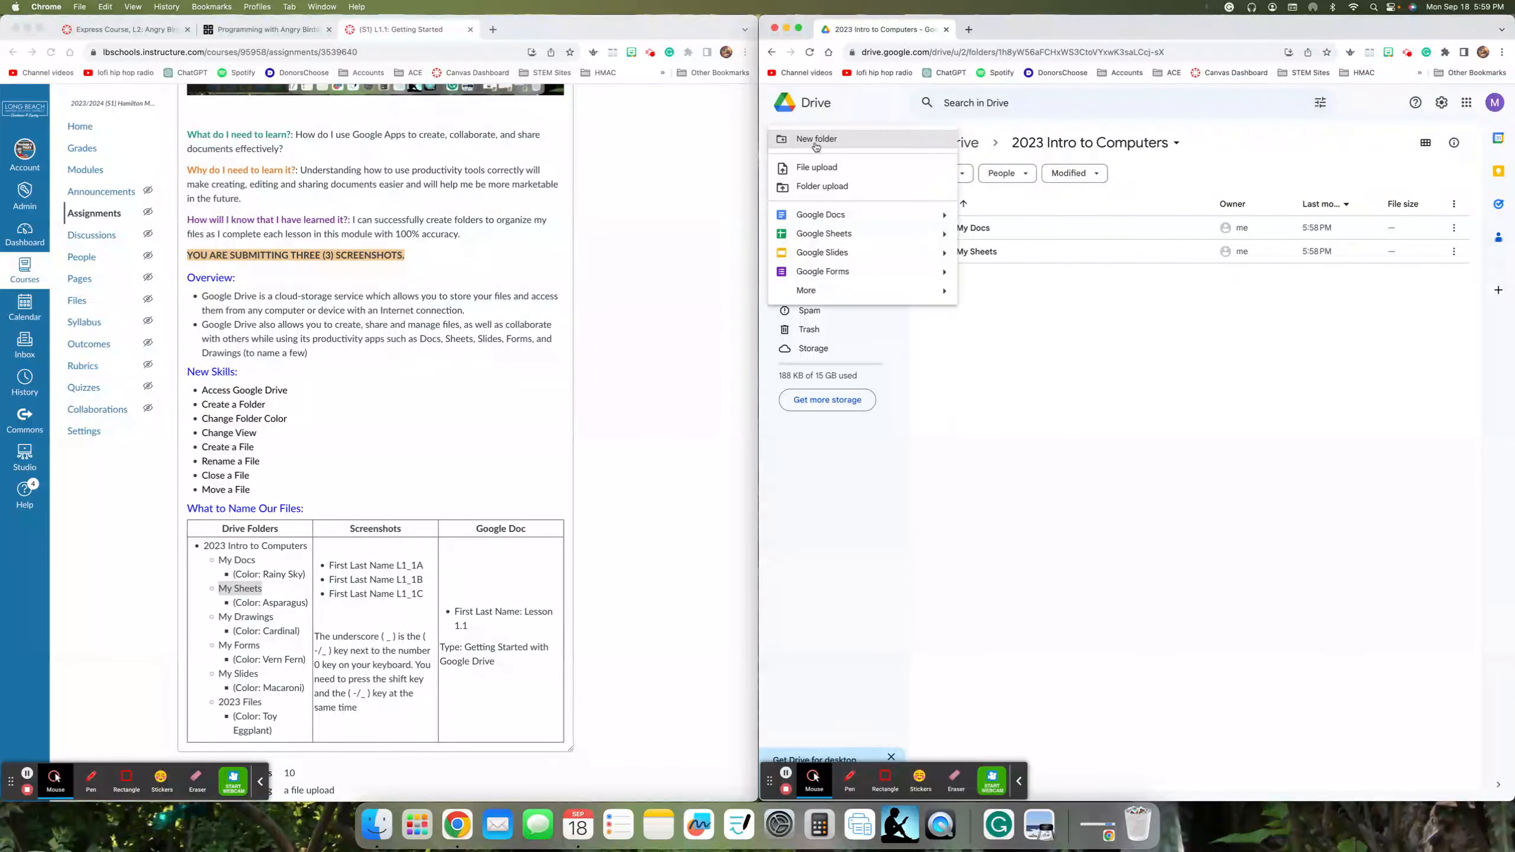
{"action": "left_click", "coordinate": [843, 141]}
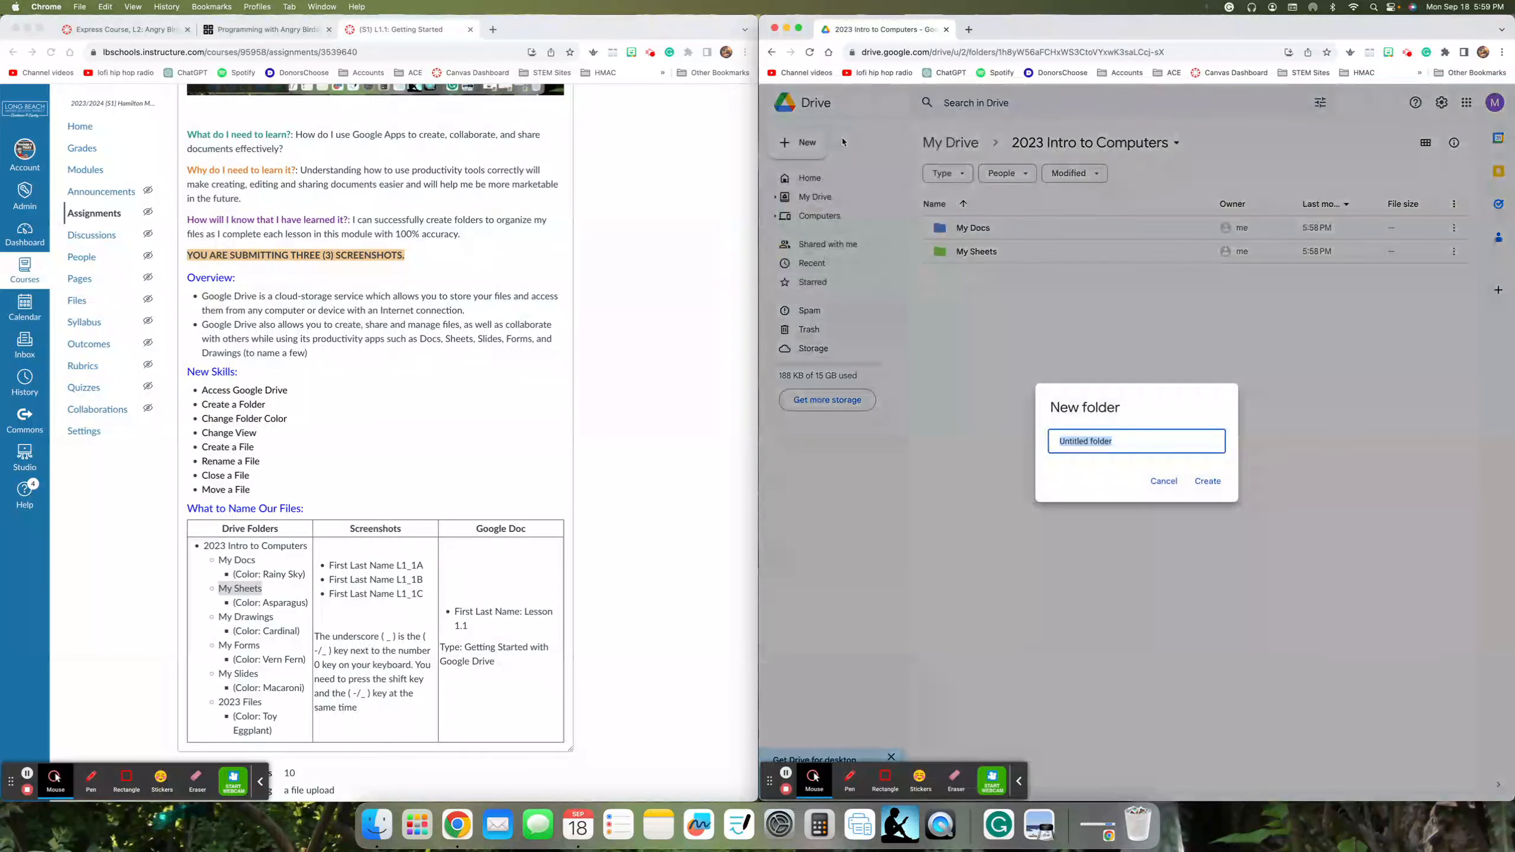
{"action": "triple_click", "coordinate": [240, 622]}
{"action": "left_click", "coordinate": [1133, 440]}
{"action": "type", "text": "My Drawings"}
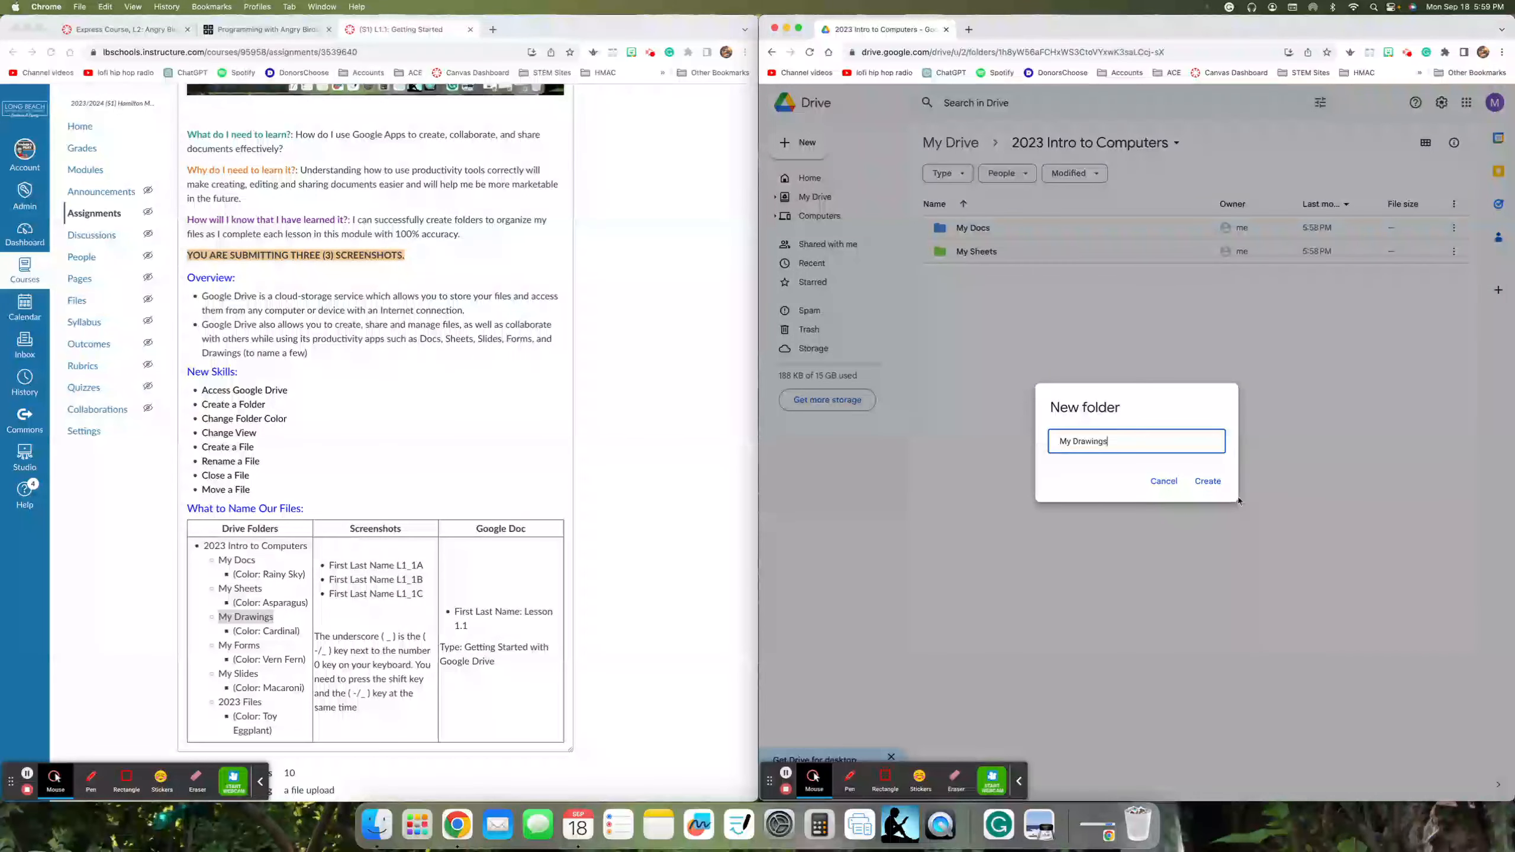
{"action": "left_click", "coordinate": [1207, 481]}
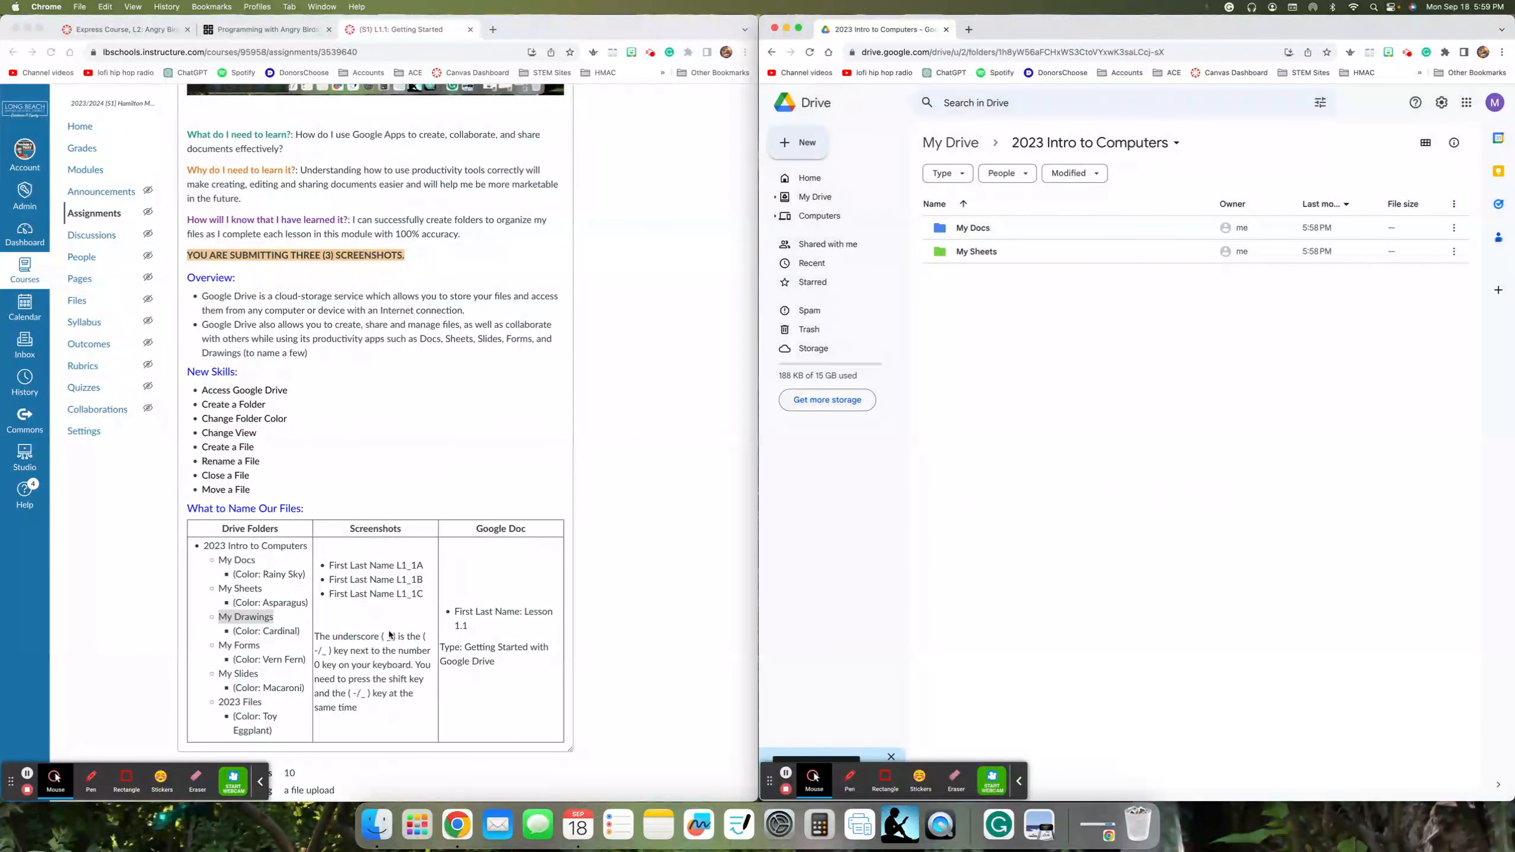
Step: Set the My Drawings folder's color to Cardinal as the assignment requires, and deselect the folder
{"action": "triple_click", "coordinate": [269, 632]}
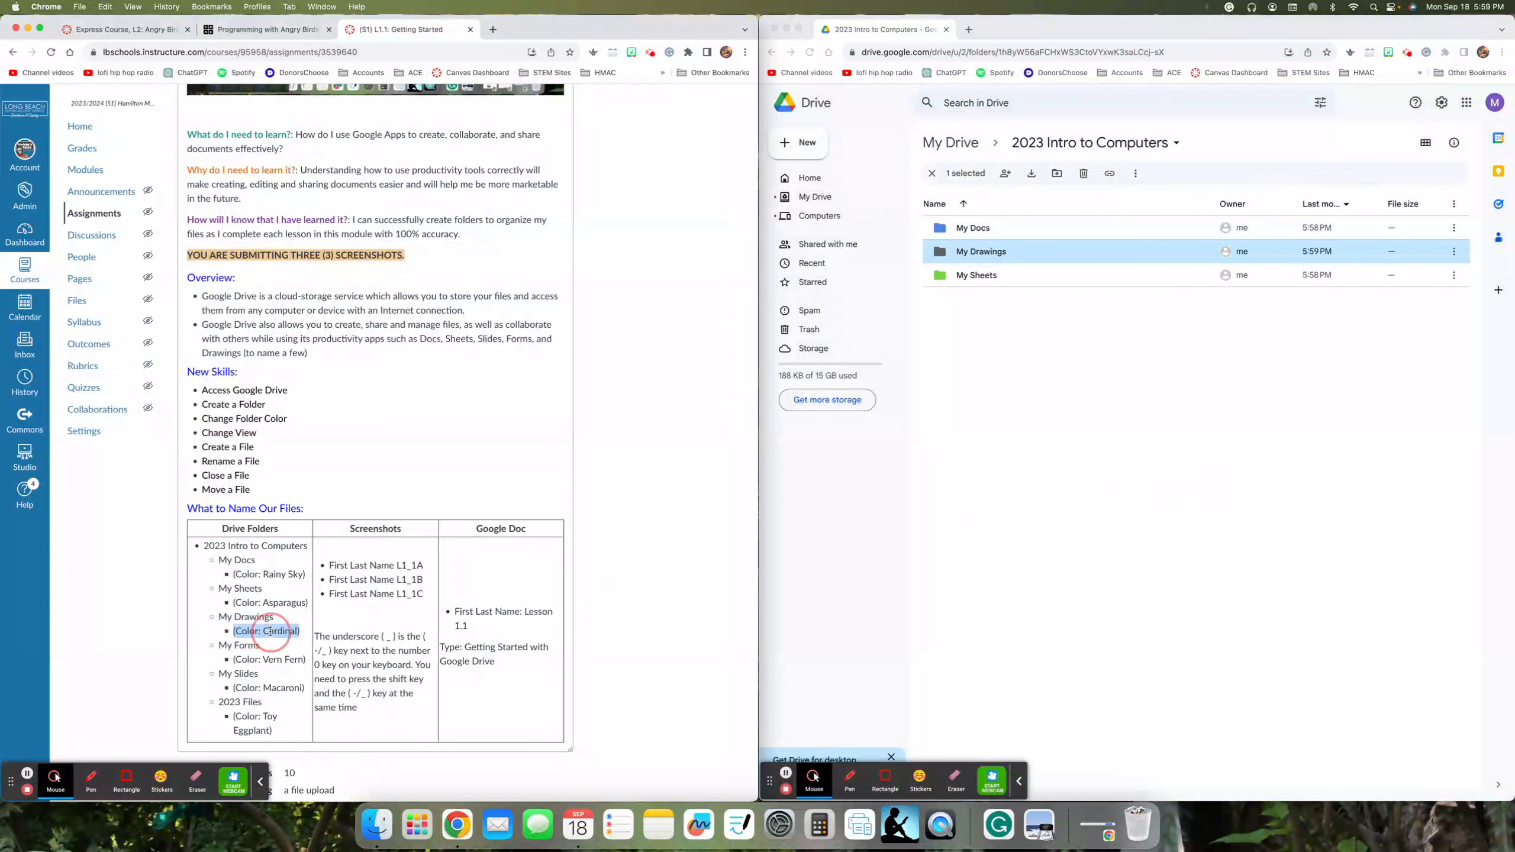
{"action": "right_click", "coordinate": [1000, 255]}
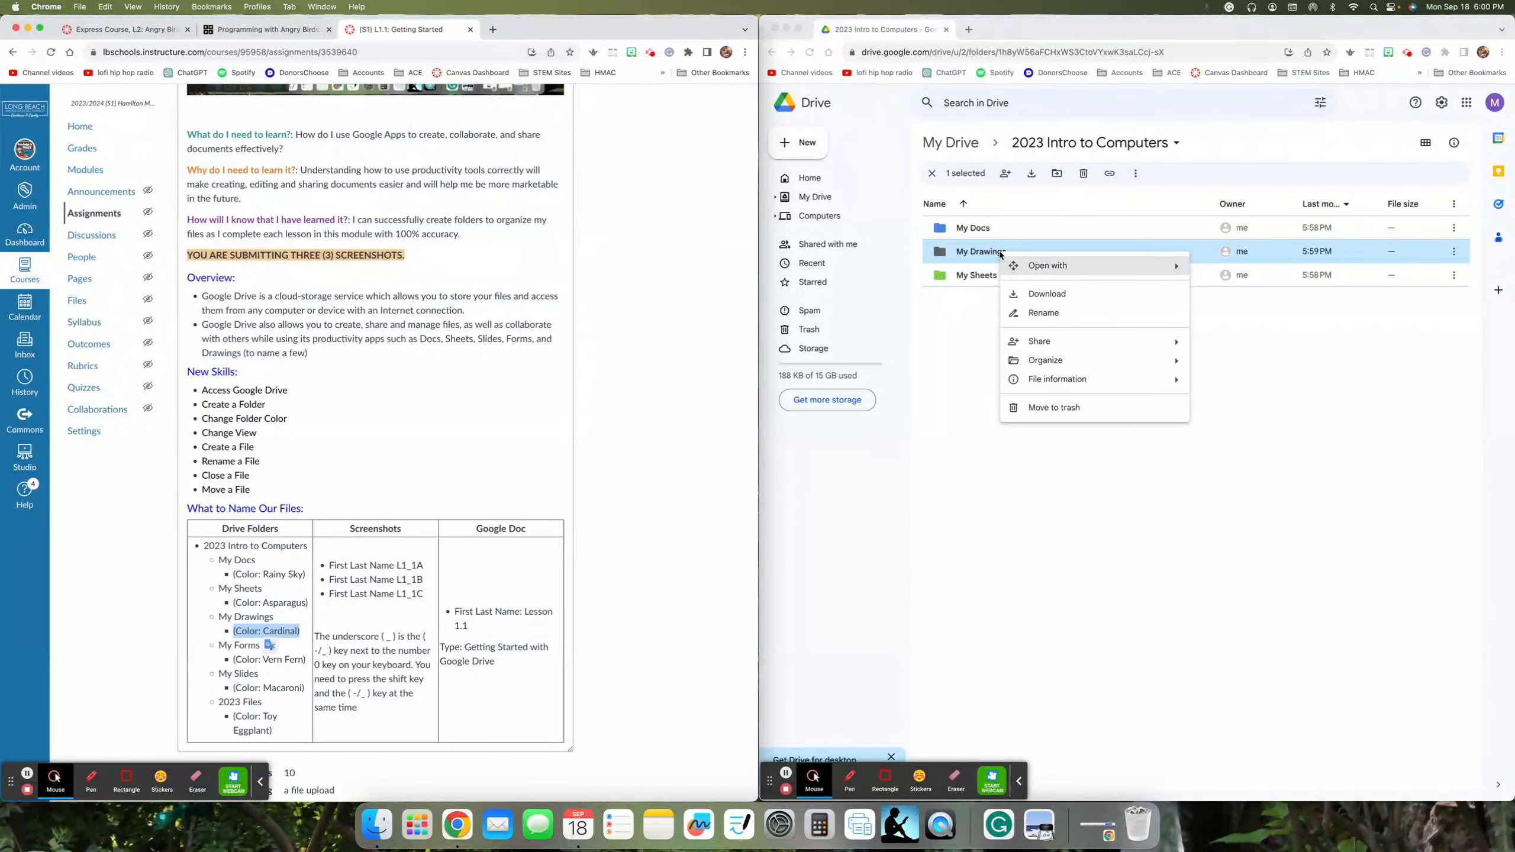
{"action": "left_click", "coordinate": [1180, 365]}
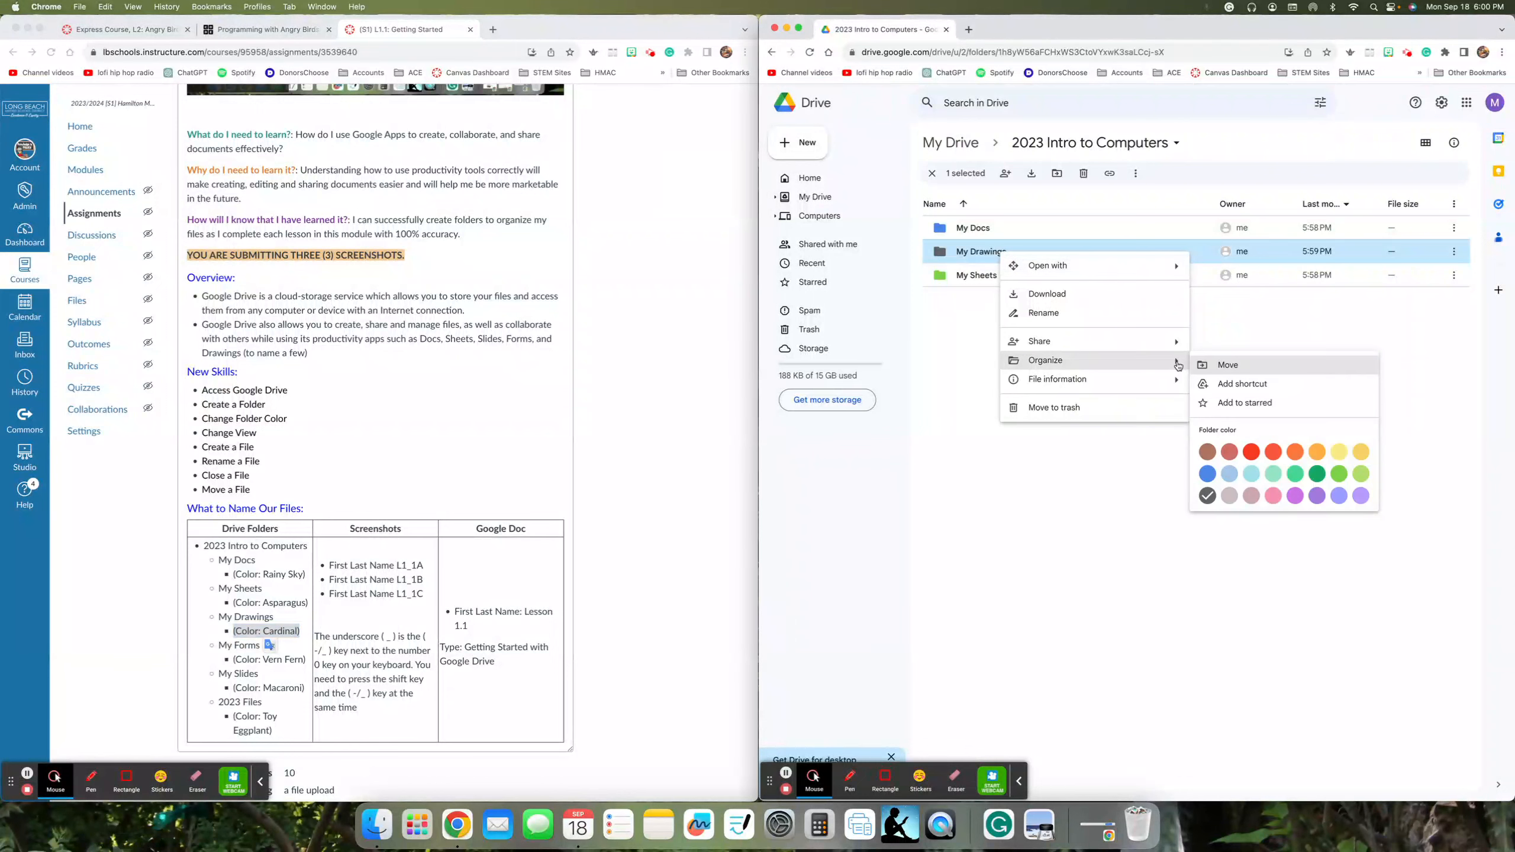
{"action": "left_click", "coordinate": [1252, 452]}
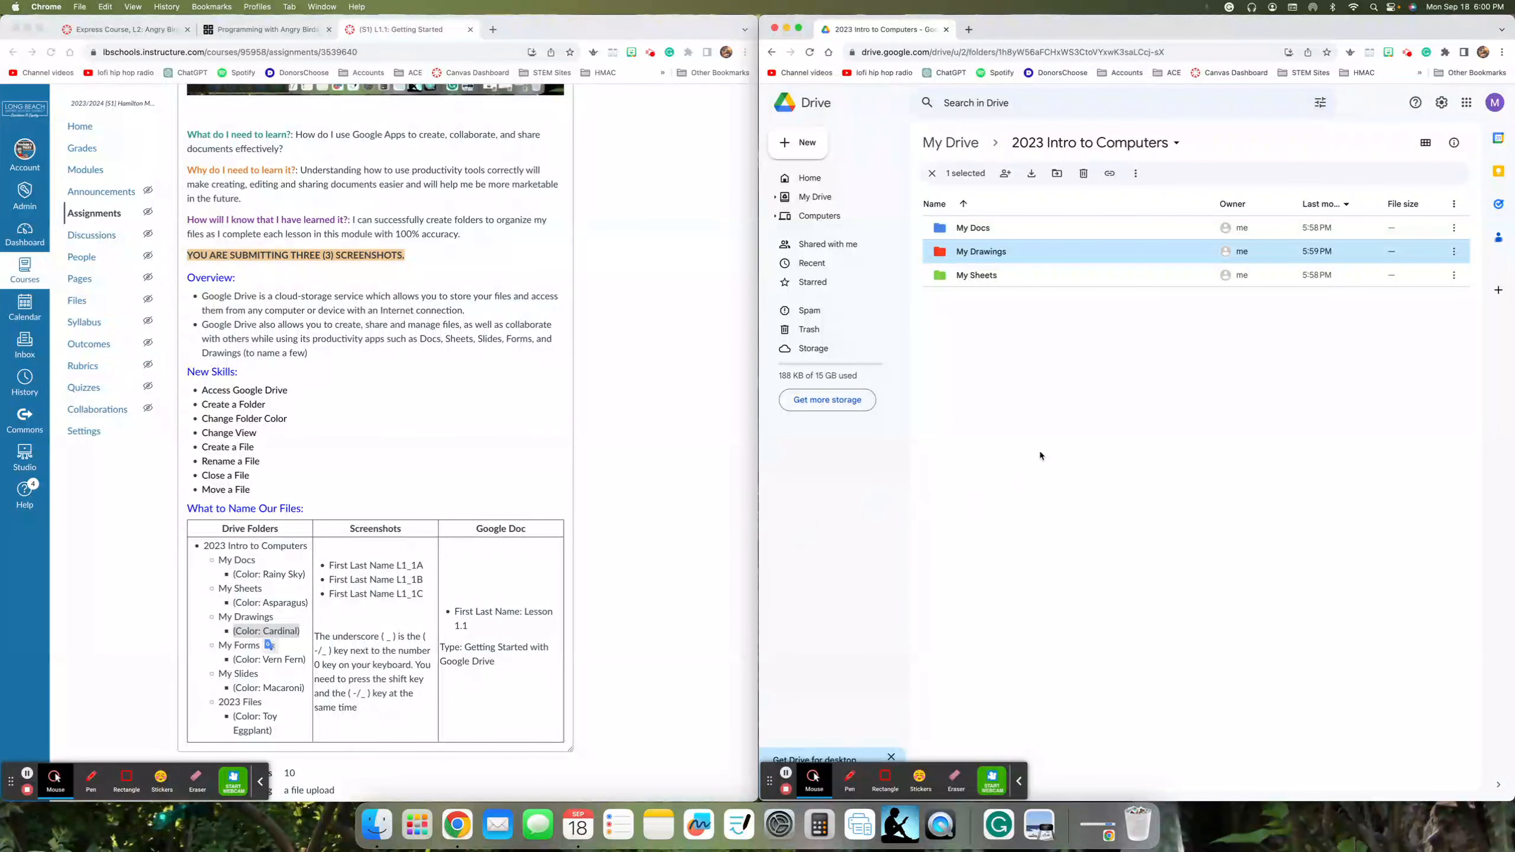
{"action": "left_click", "coordinate": [991, 317]}
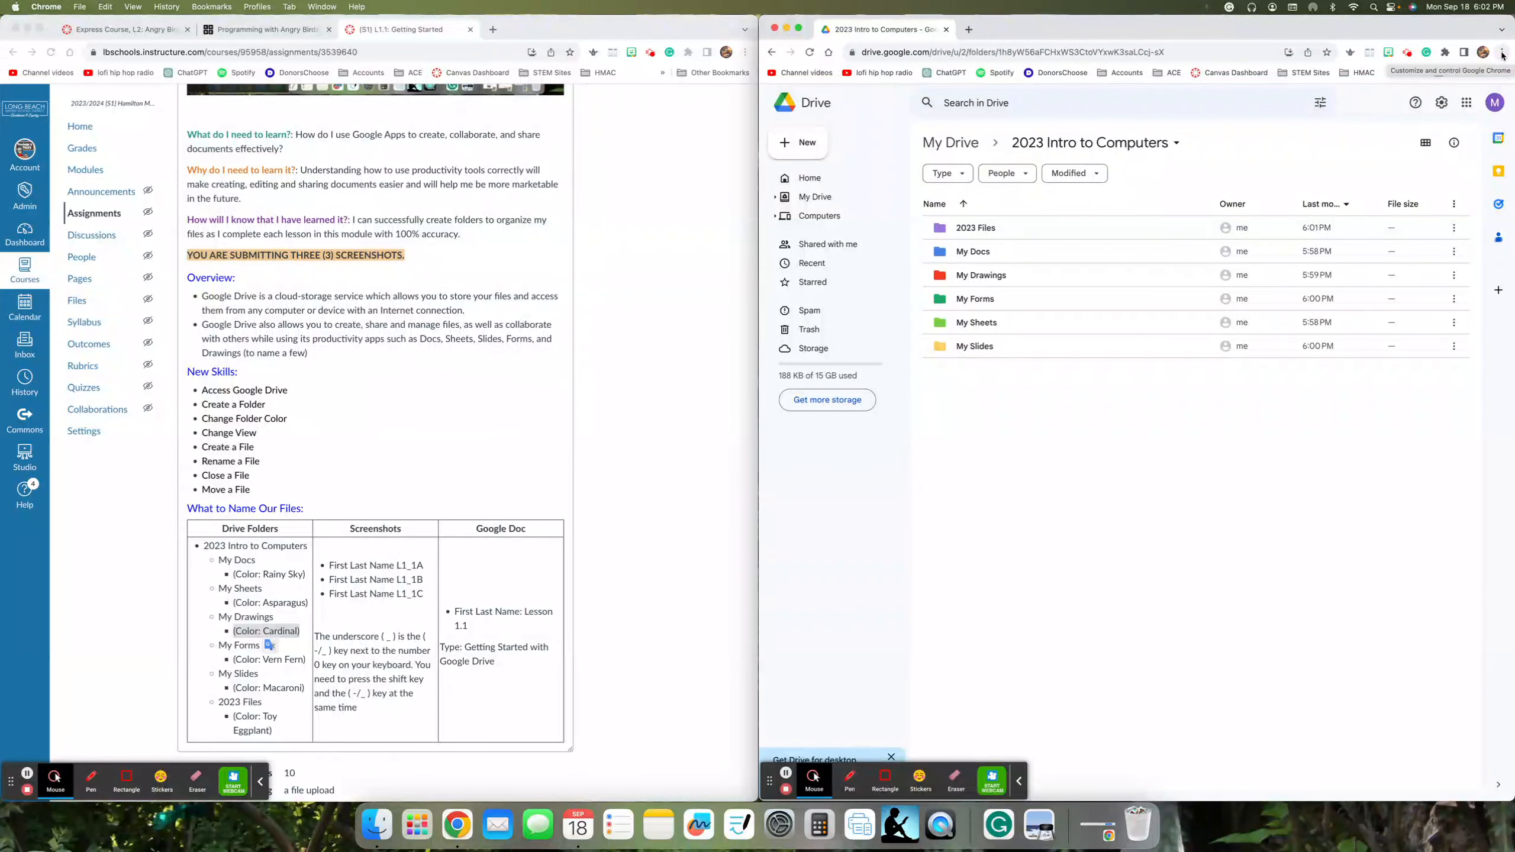
Step: Set Chrome's download location to the iCloud Desktop folder, check the desktop beside the browser window, and close the settings
{"action": "left_click", "coordinate": [1502, 54]}
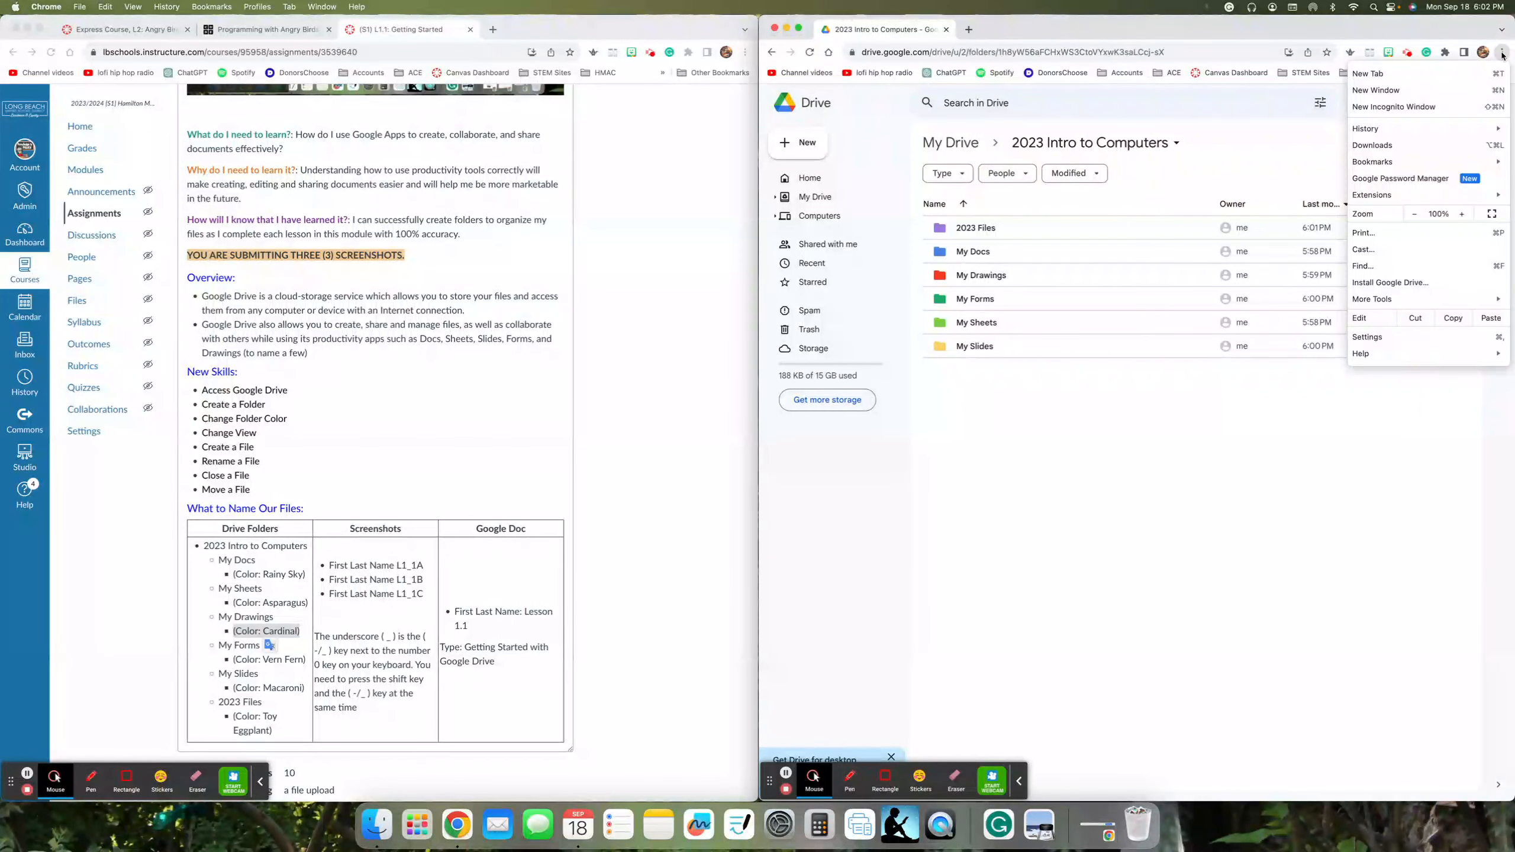
{"action": "left_click", "coordinate": [1469, 338]}
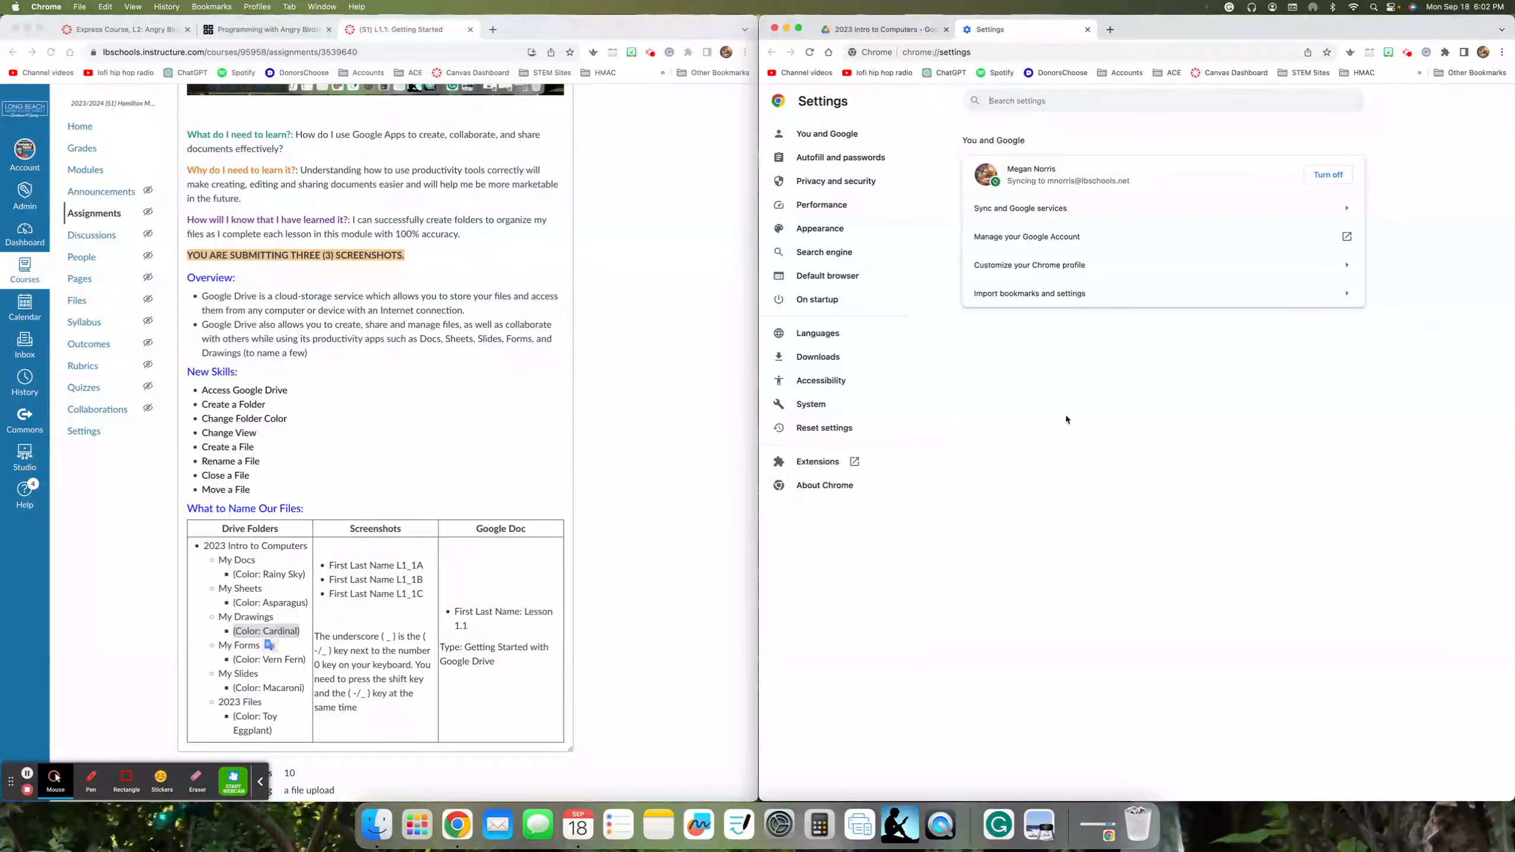
{"action": "left_click", "coordinate": [817, 357]}
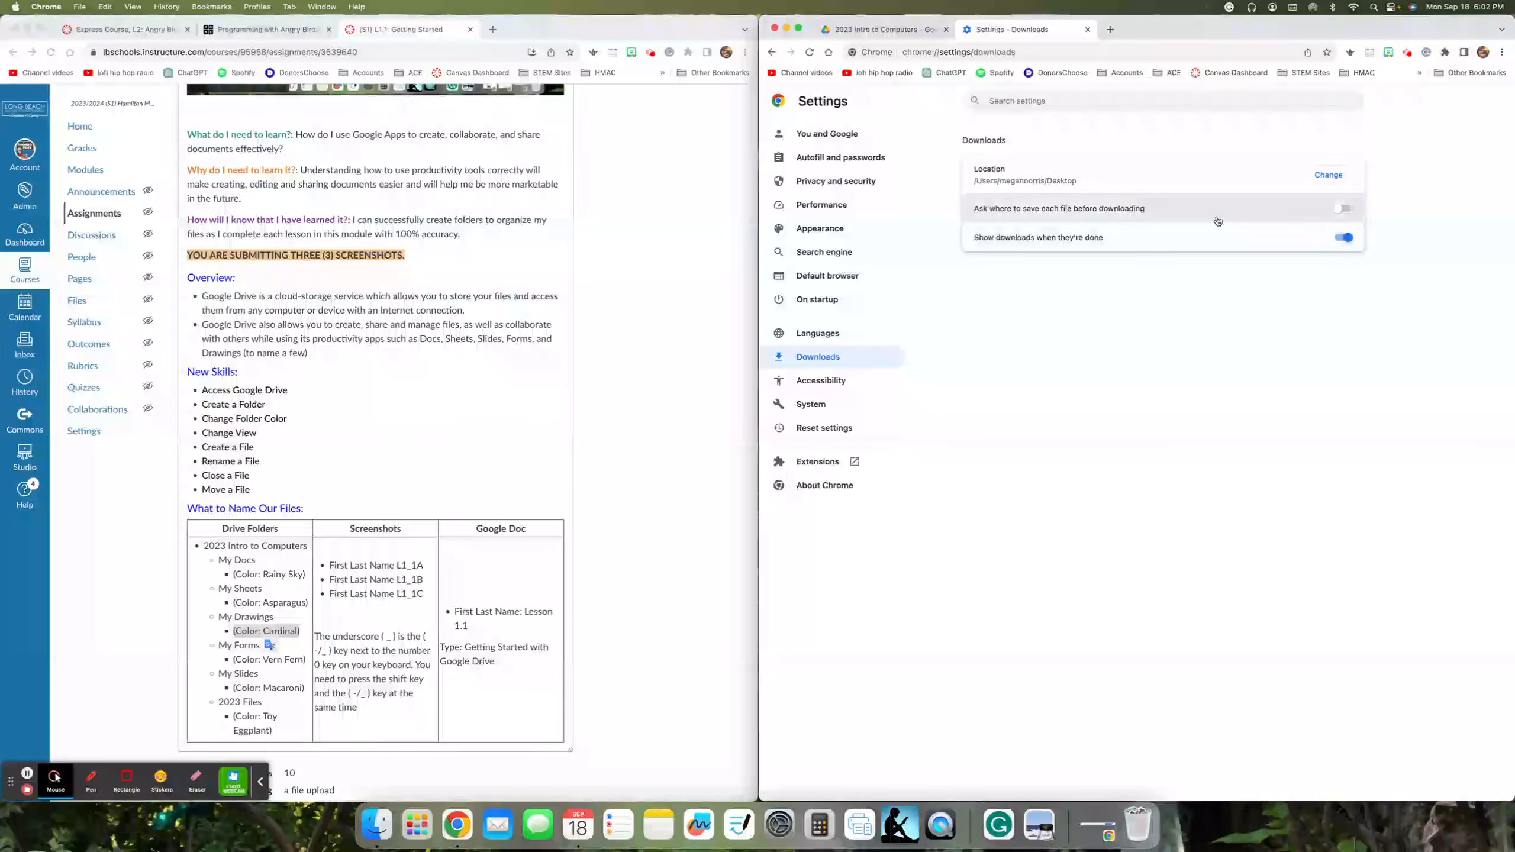
{"action": "left_click", "coordinate": [1324, 175]}
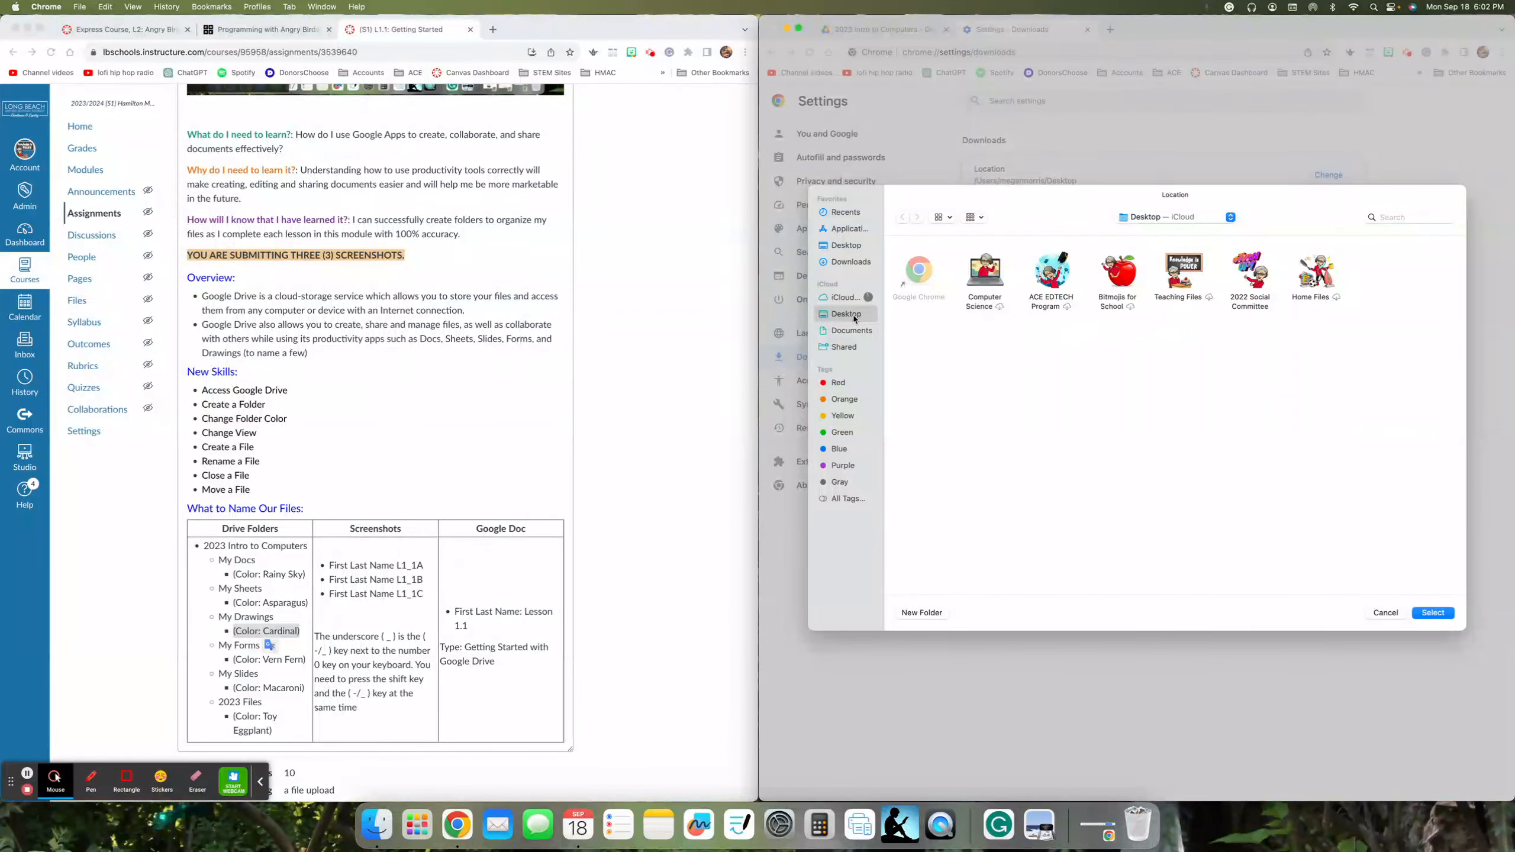
{"action": "left_click", "coordinate": [856, 246]}
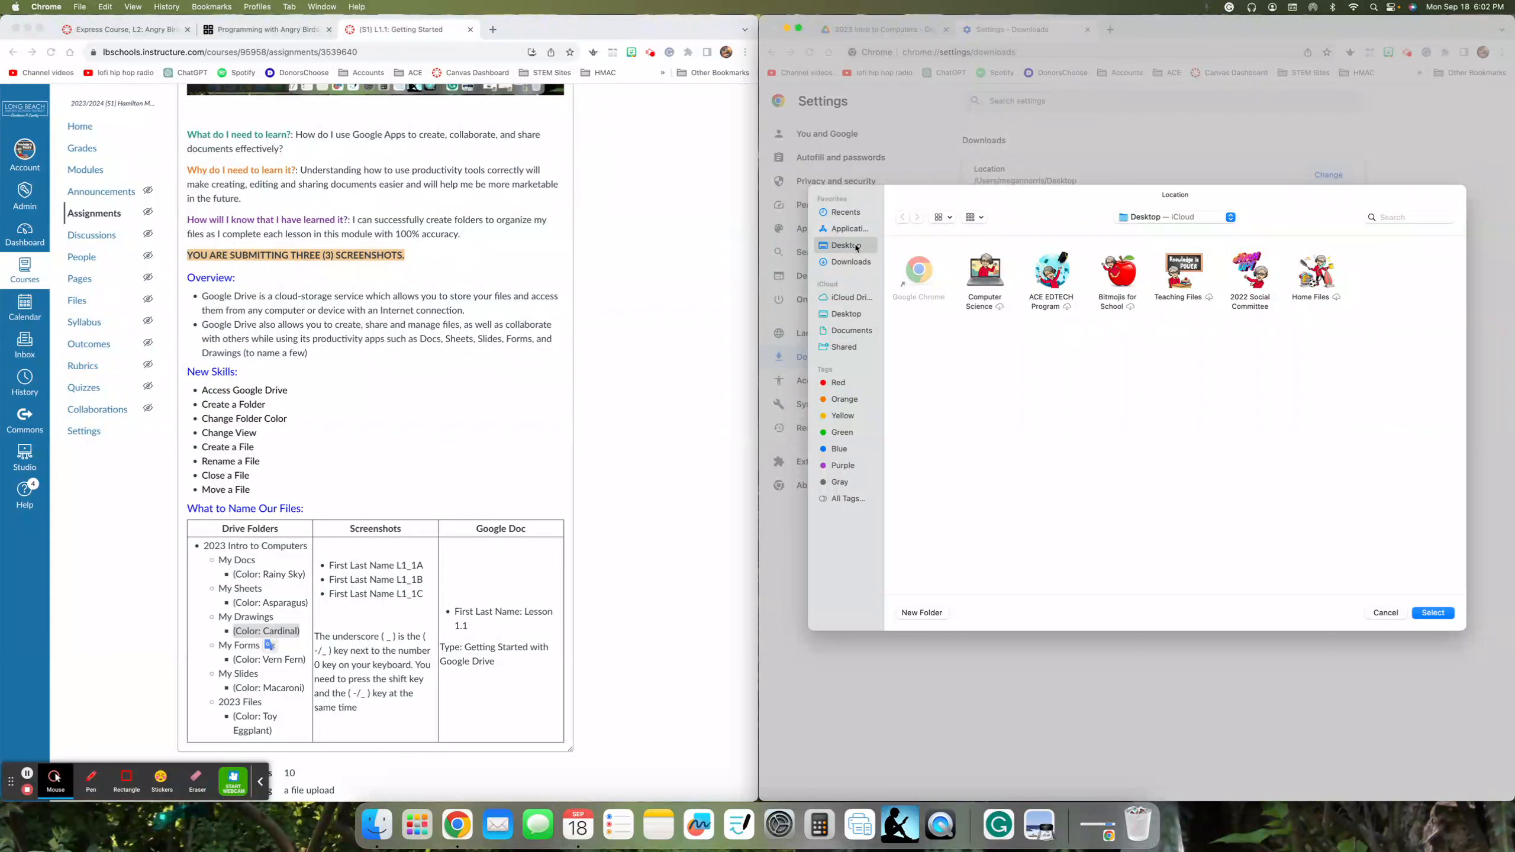
{"action": "left_click", "coordinate": [850, 314]}
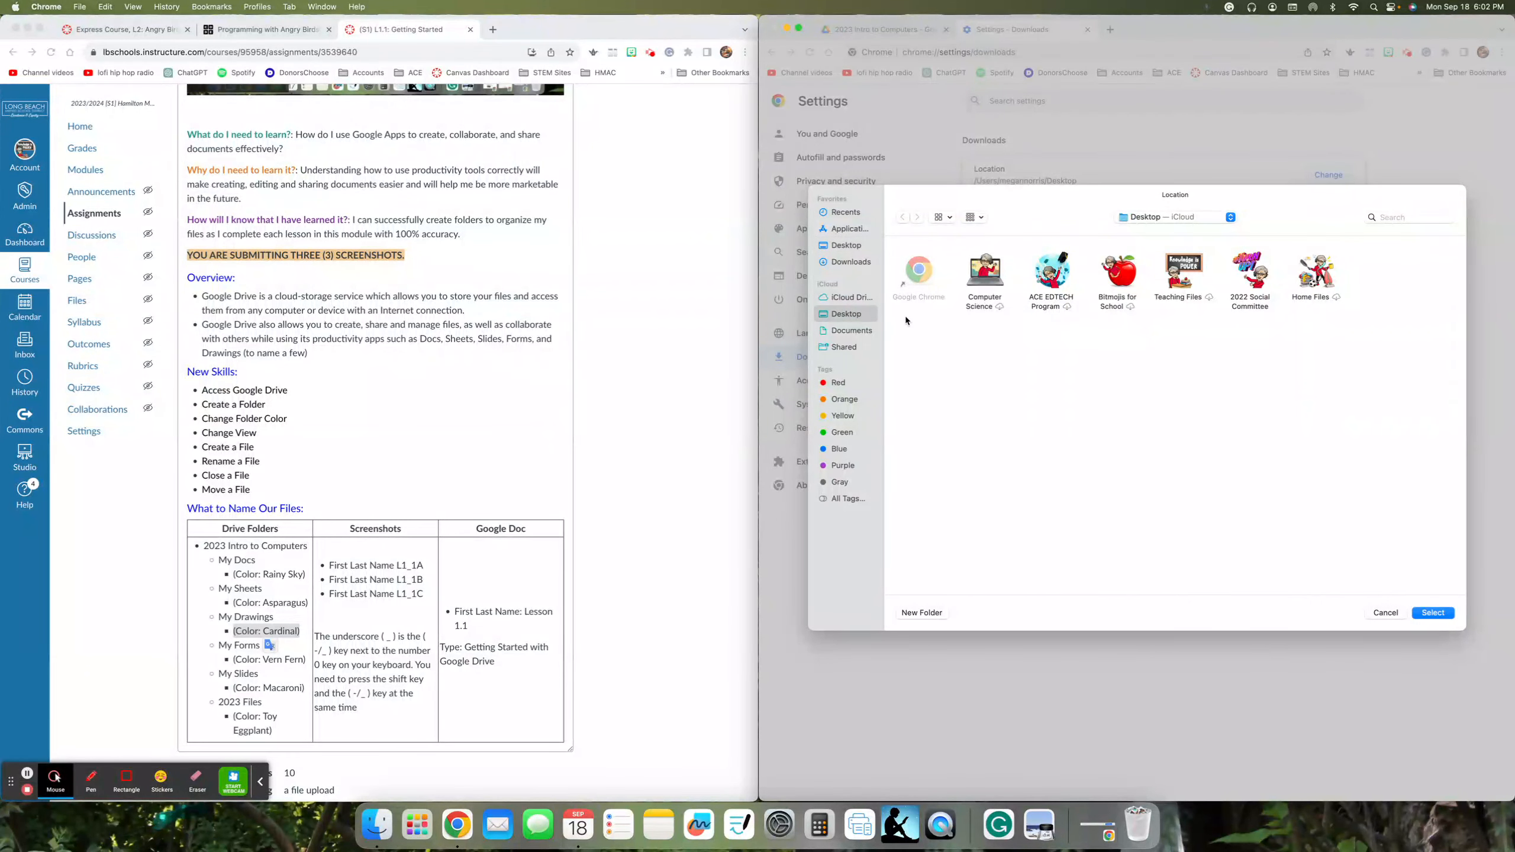
{"action": "left_click", "coordinate": [1433, 613]}
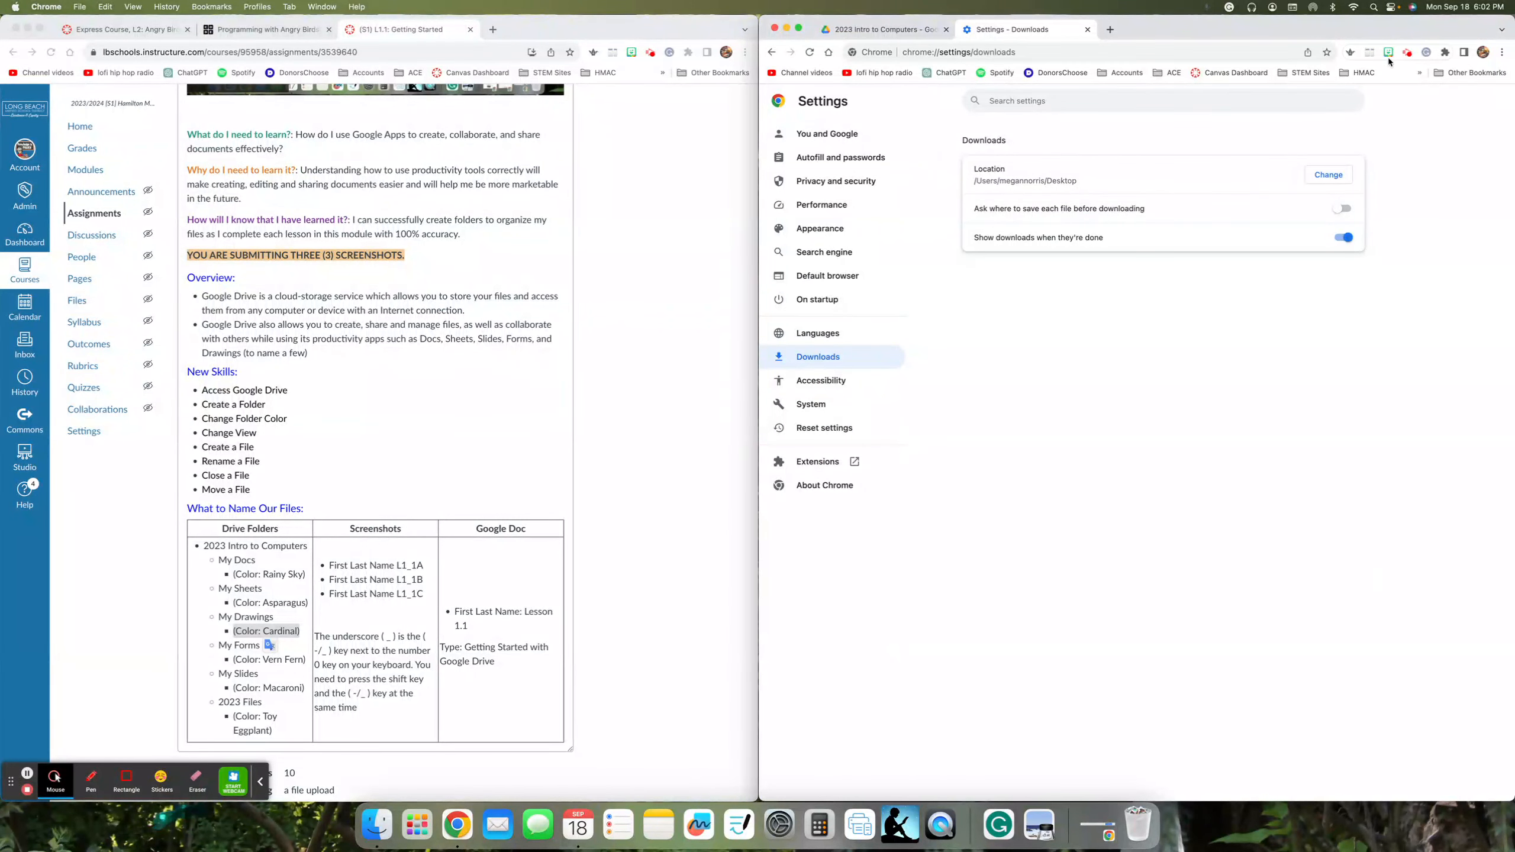
{"action": "left_click_drag", "start_coordinate": [1514, 93], "coordinate": [1419, 94]}
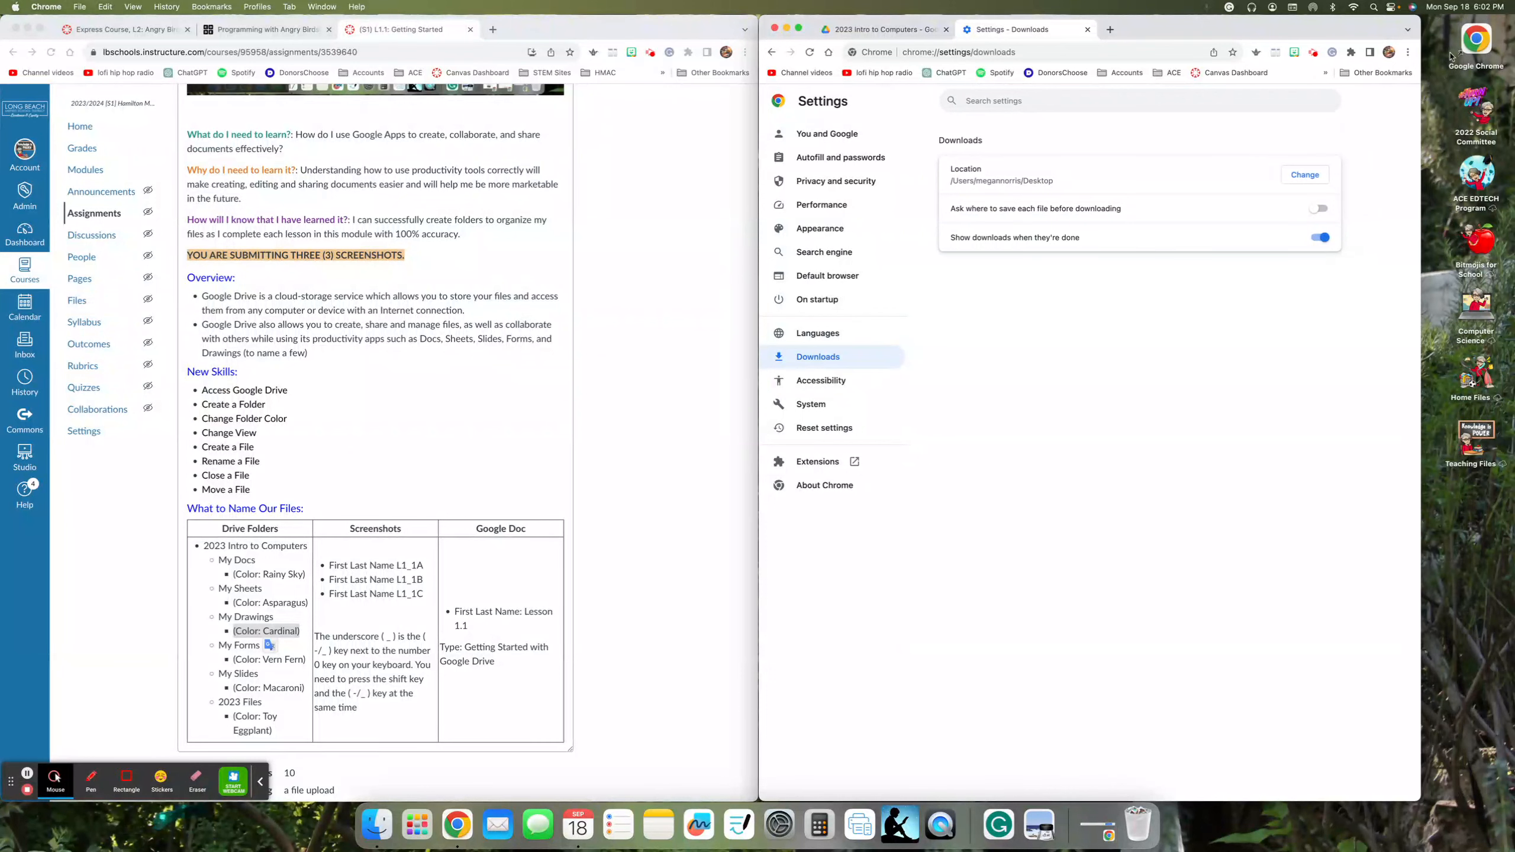
{"action": "double_click", "coordinate": [1422, 175]}
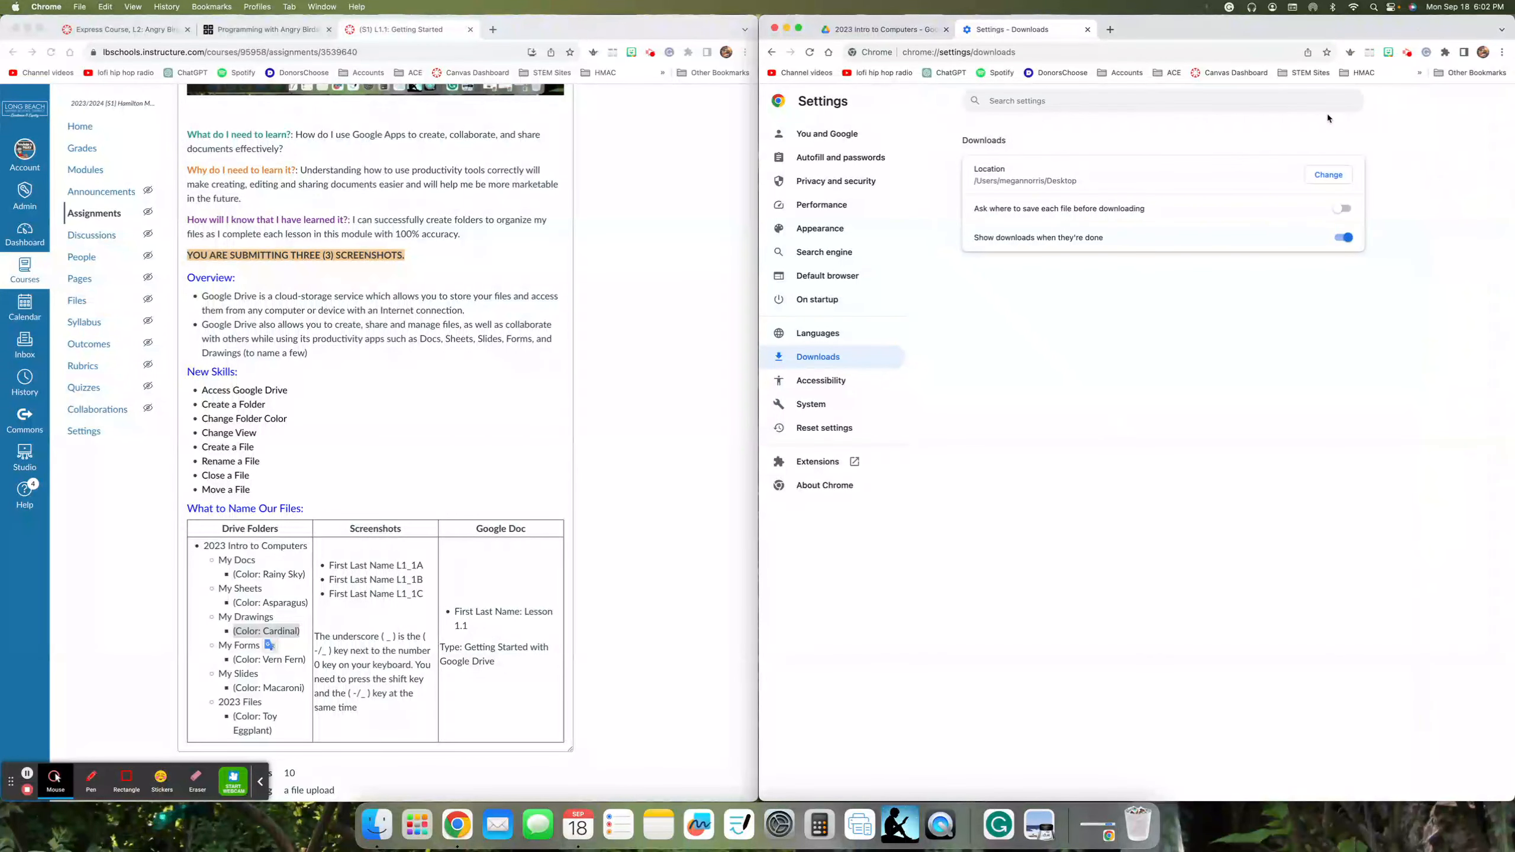
{"action": "left_click", "coordinate": [1087, 30]}
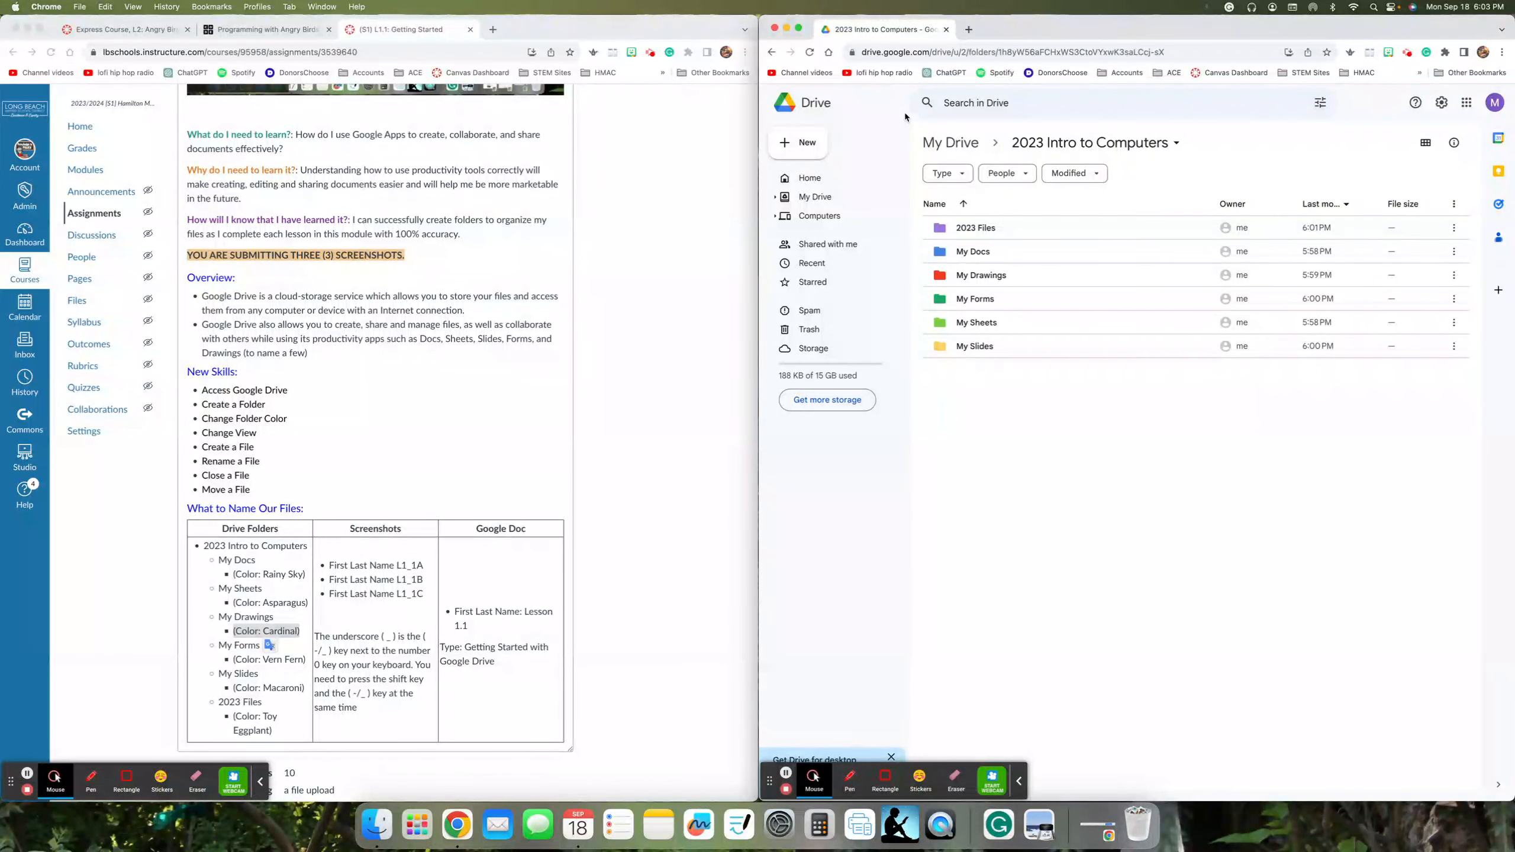
Step: Capture an area screenshot of the 2023 Intro to Computers folder list and narrow the browser window to uncover the desktop files
{"action": "key", "text": "super+shift+4"}
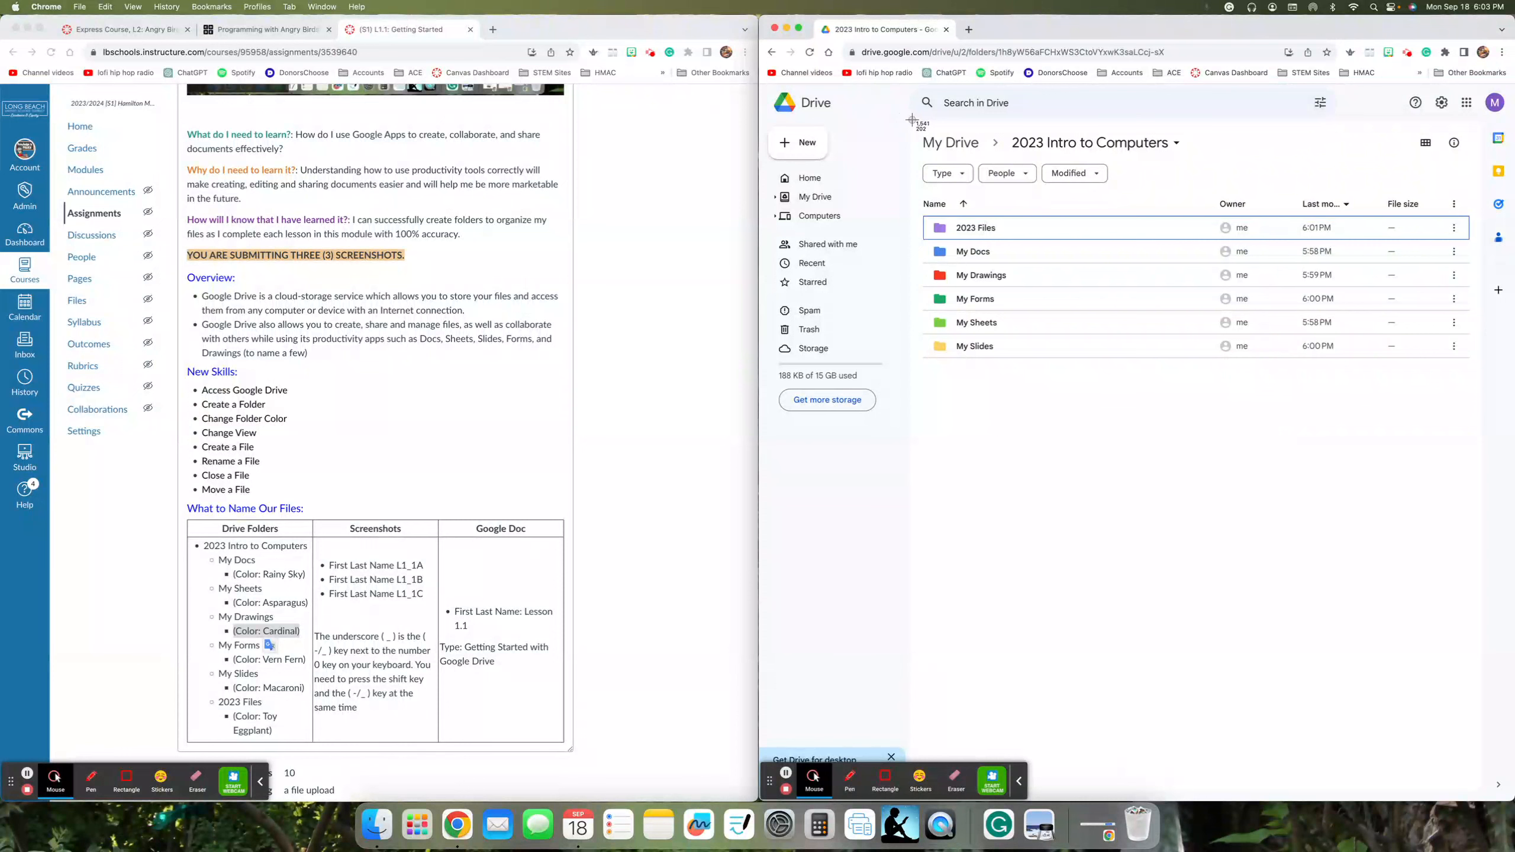
{"action": "left_click_drag", "start_coordinate": [911, 121], "coordinate": [1220, 372]}
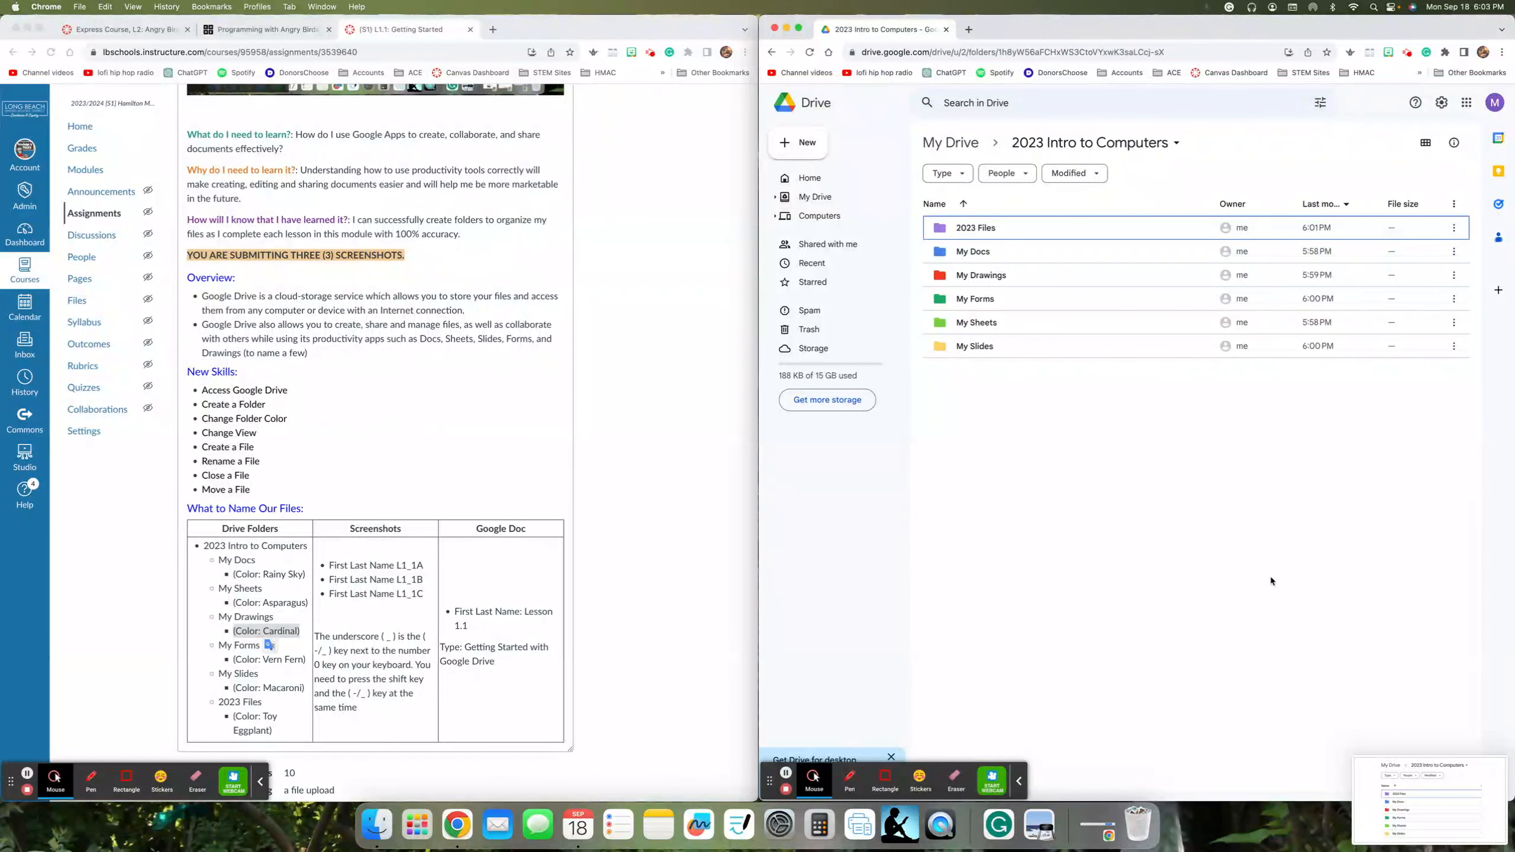
{"action": "left_click_drag", "start_coordinate": [1512, 537], "coordinate": [1422, 535]}
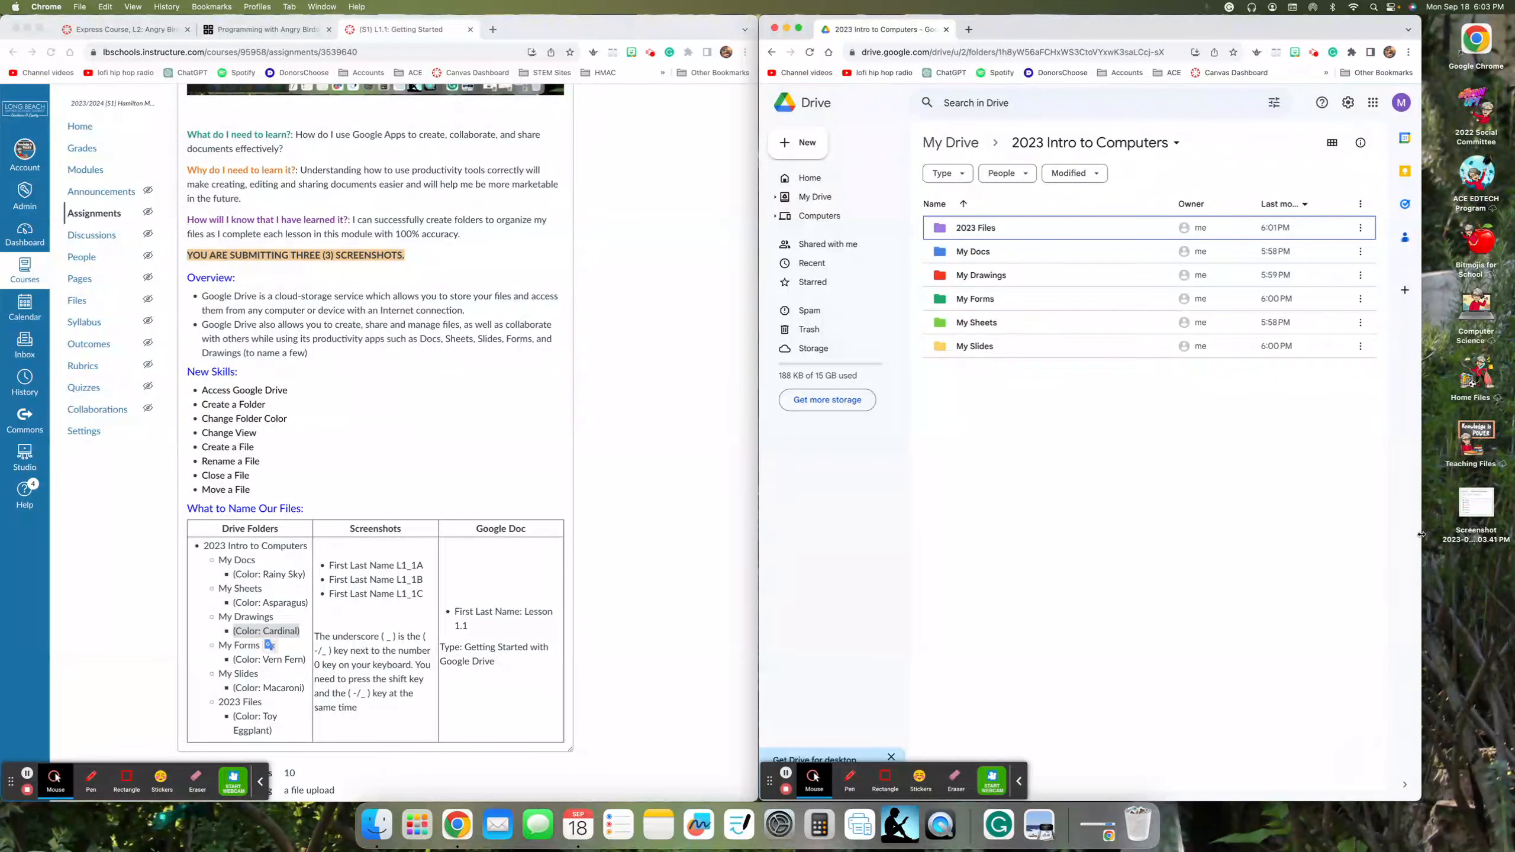
Step: Rename the new screenshot on the desktop with the submitter's name followed by L1_1A, and widen the browser window again
{"action": "right_click", "coordinate": [1479, 533]}
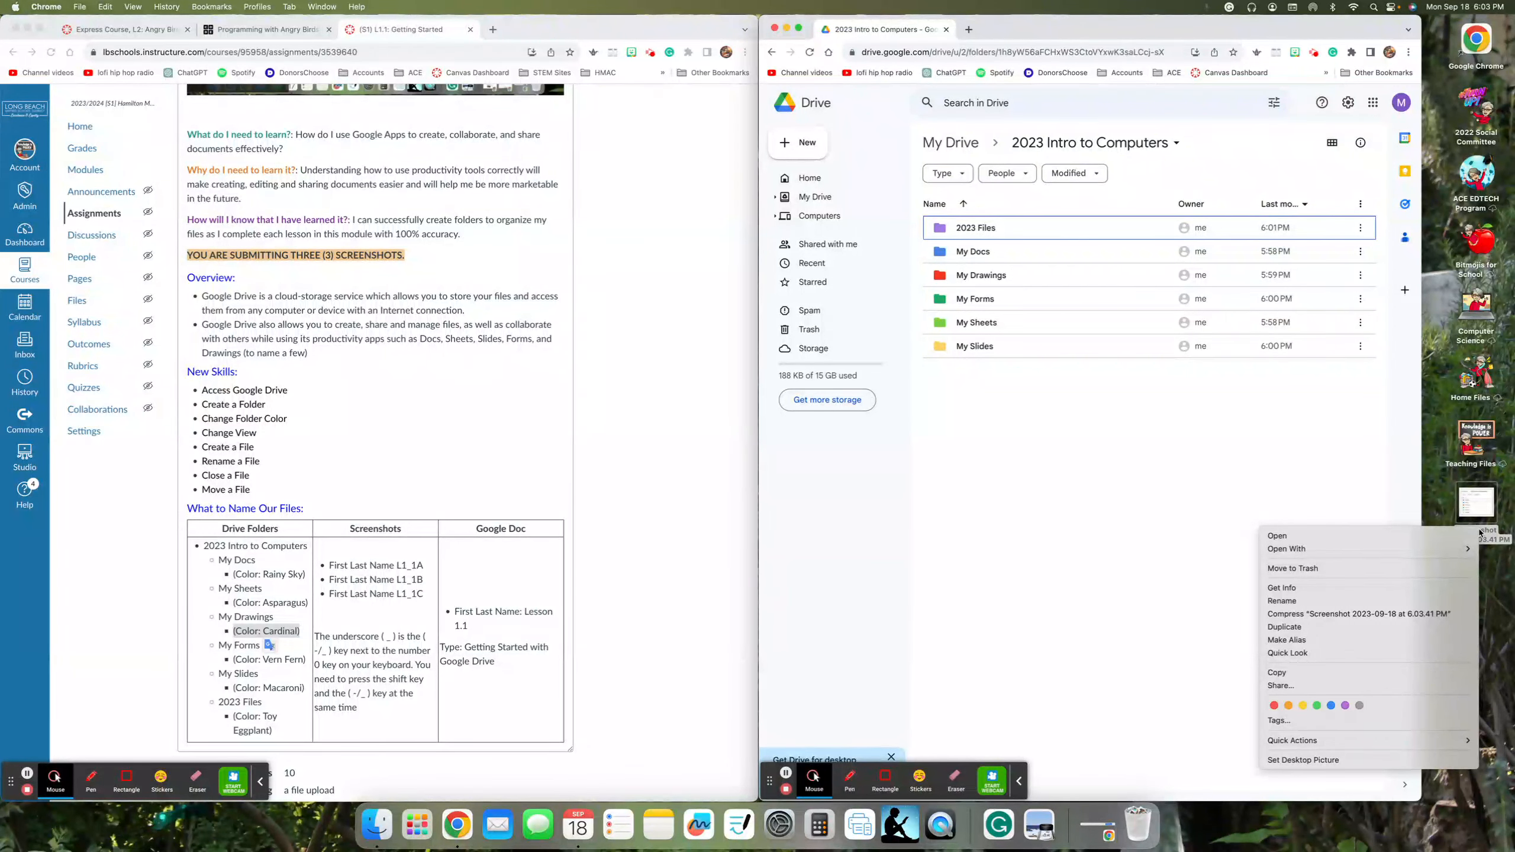
{"action": "left_click", "coordinate": [1434, 601]}
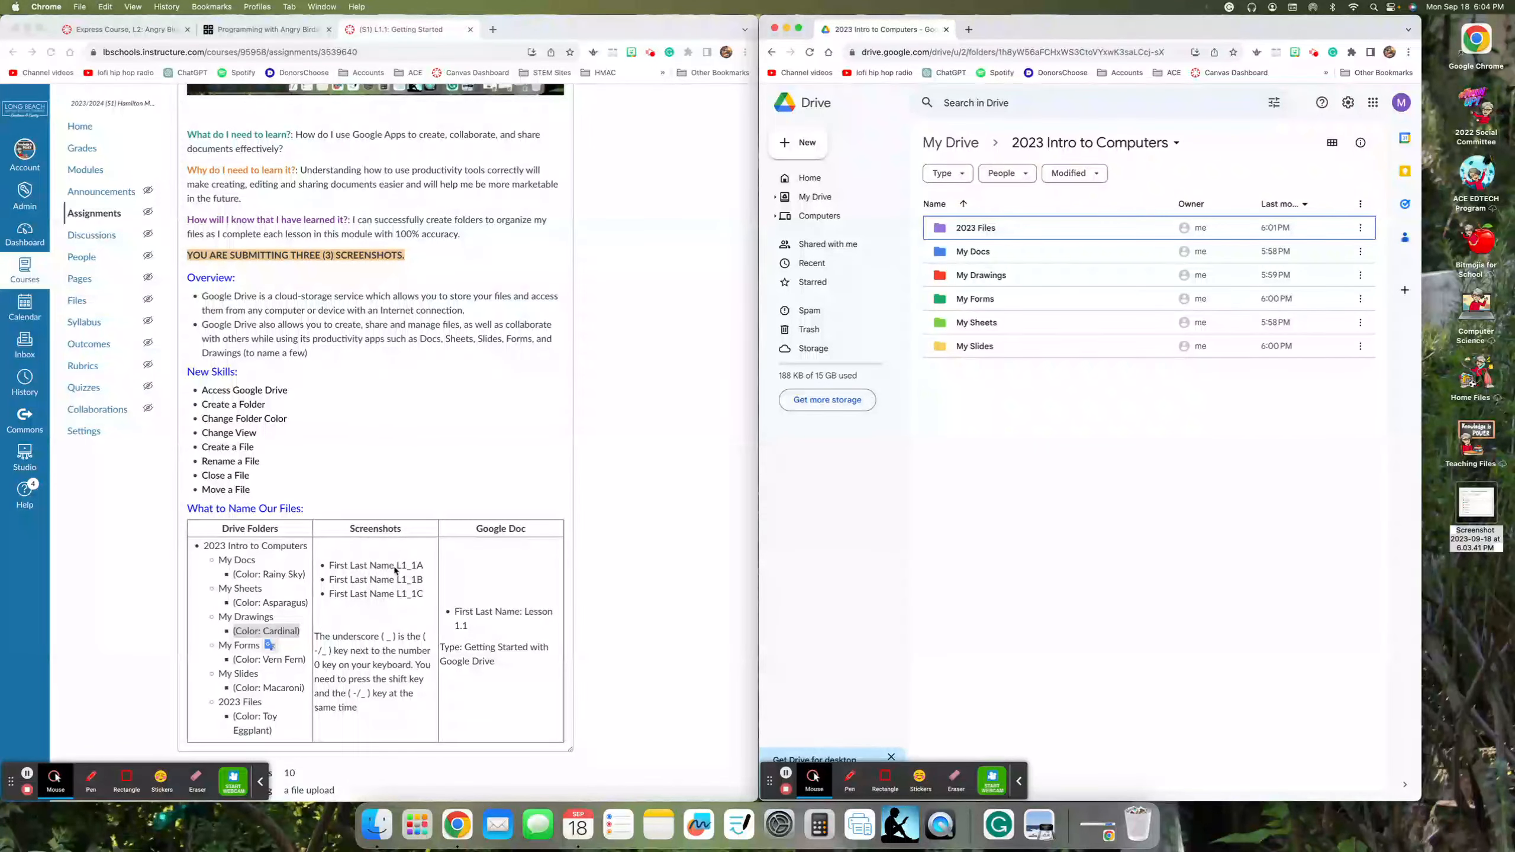
{"action": "left_click", "coordinate": [1488, 542]}
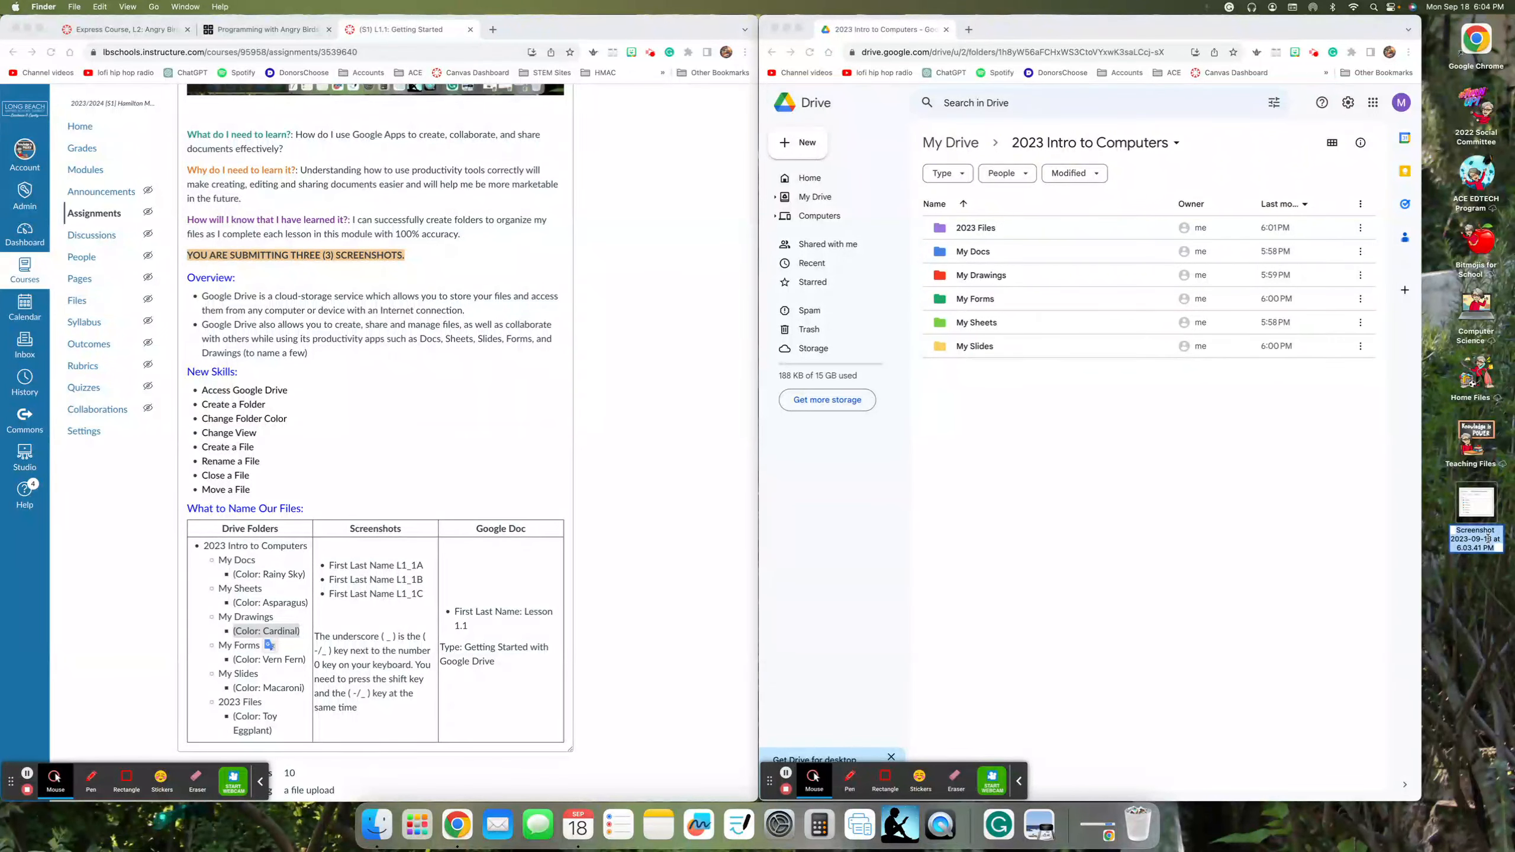
{"action": "type", "text": "Mrs"}
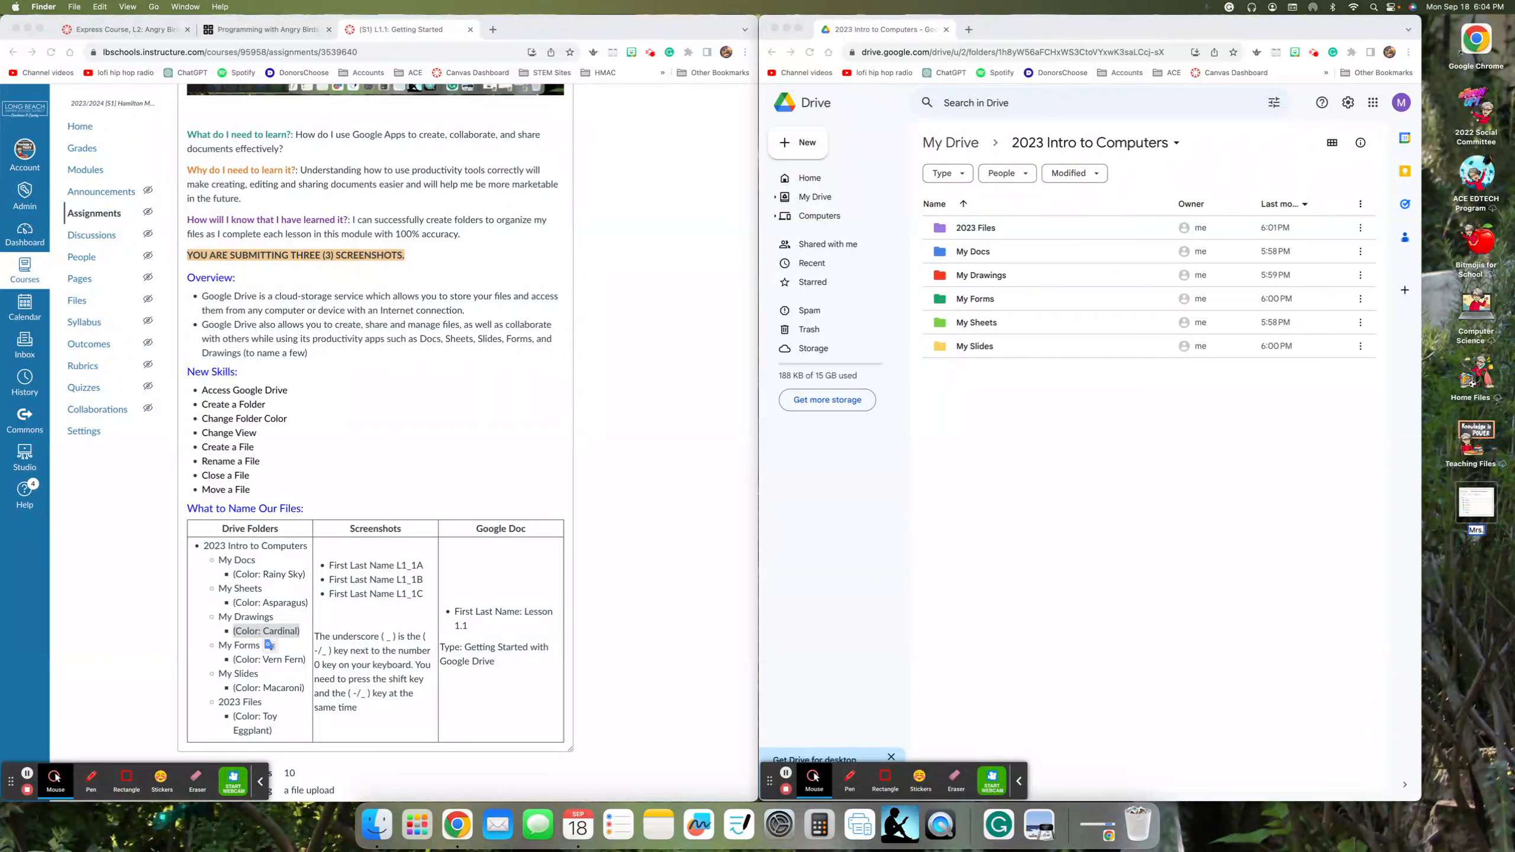
{"action": "type", "text": " Norris"}
{"action": "key", "text": "Right"}
{"action": "type", "text": "L1_1A"}
{"action": "key", "text": "Return"}
{"action": "left_click", "coordinate": [1420, 552]}
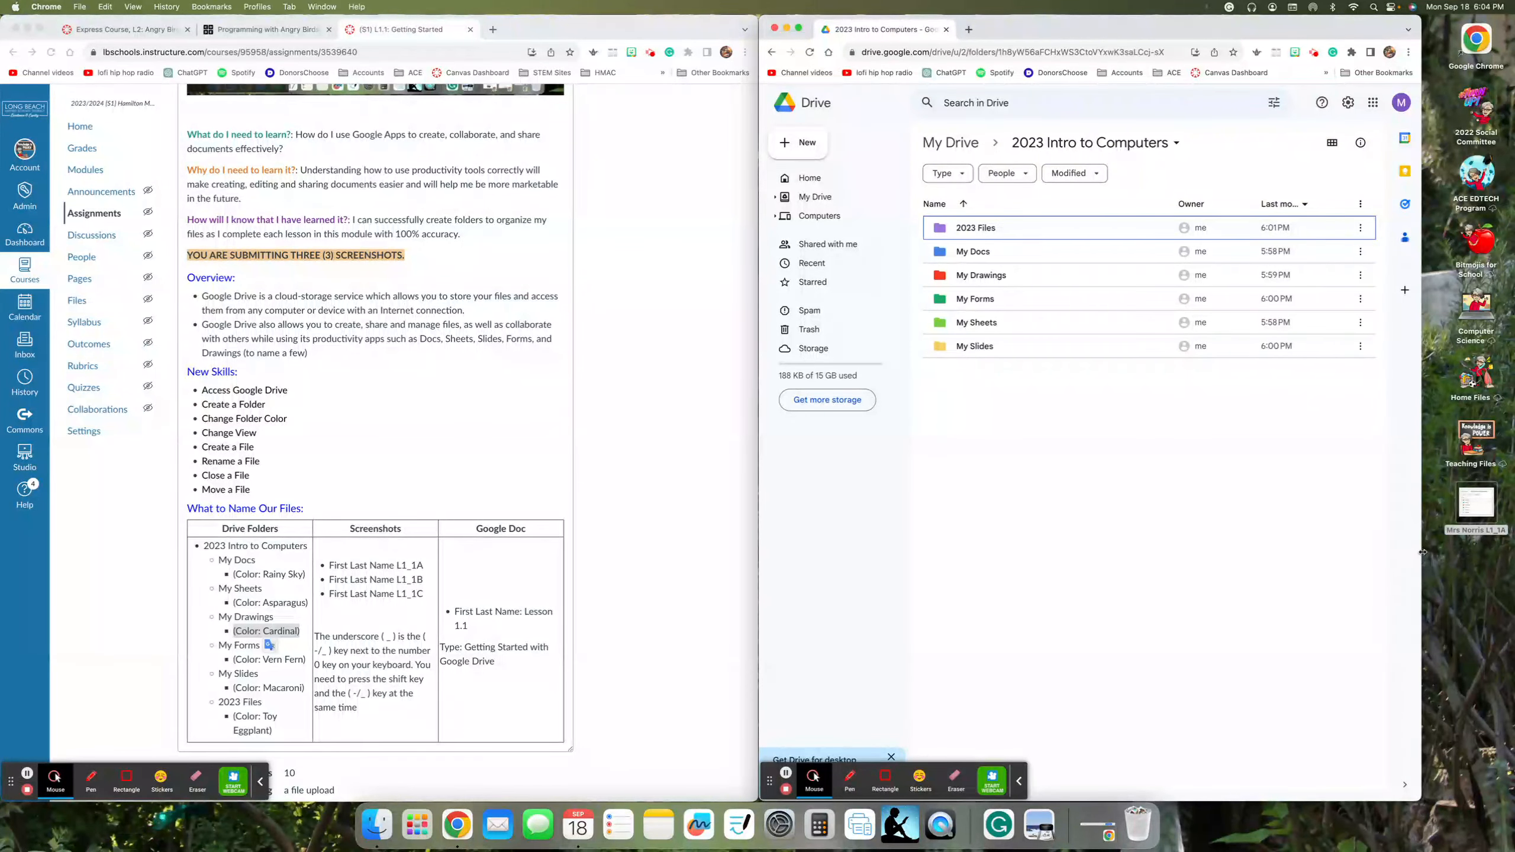
{"action": "double_click", "coordinate": [1422, 552]}
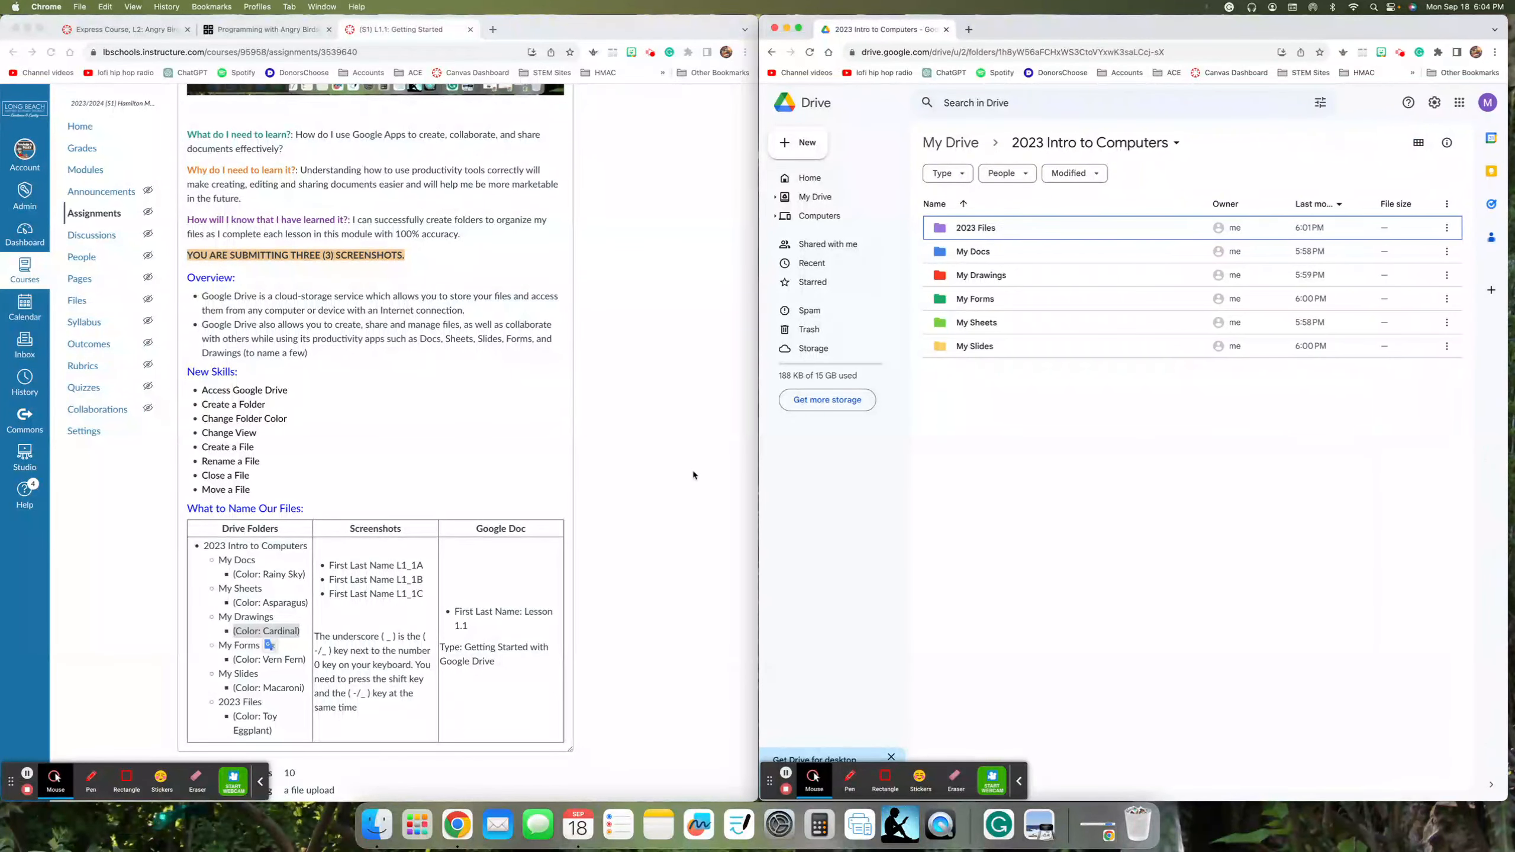
Step: Switch the Canvas L1.1: Getting Started assignment to Student View and look through its instructions and file-naming table
{"action": "scroll", "coordinate": [693, 475], "scroll_direction": "down", "scroll_amount": 4}
{"action": "scroll", "coordinate": [693, 475], "scroll_direction": "up", "scroll_amount": 7}
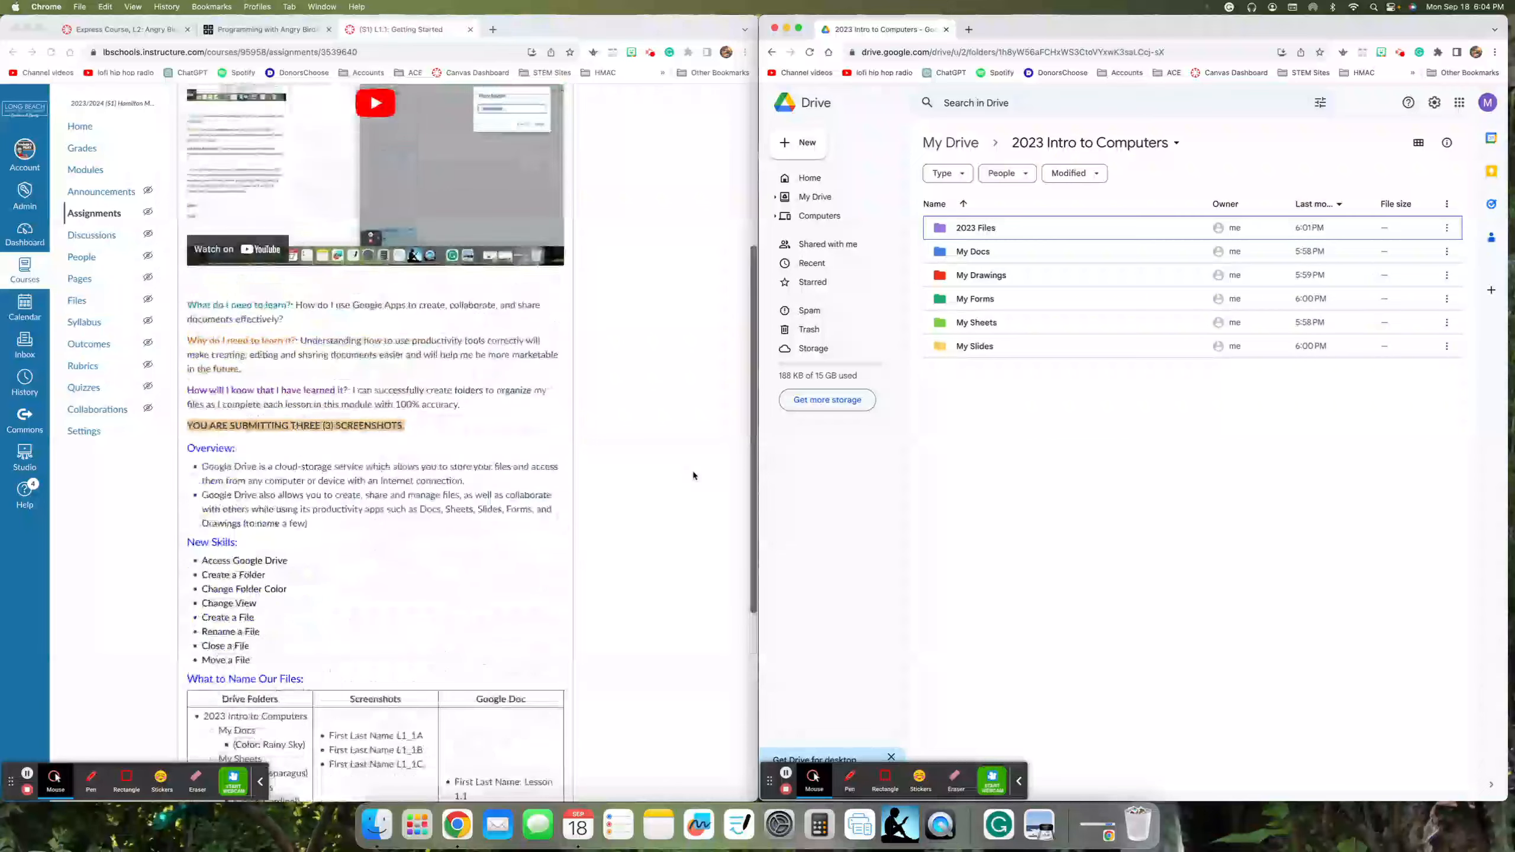
{"action": "scroll", "coordinate": [693, 475], "scroll_direction": "up", "scroll_amount": 5}
{"action": "left_click", "coordinate": [597, 106]}
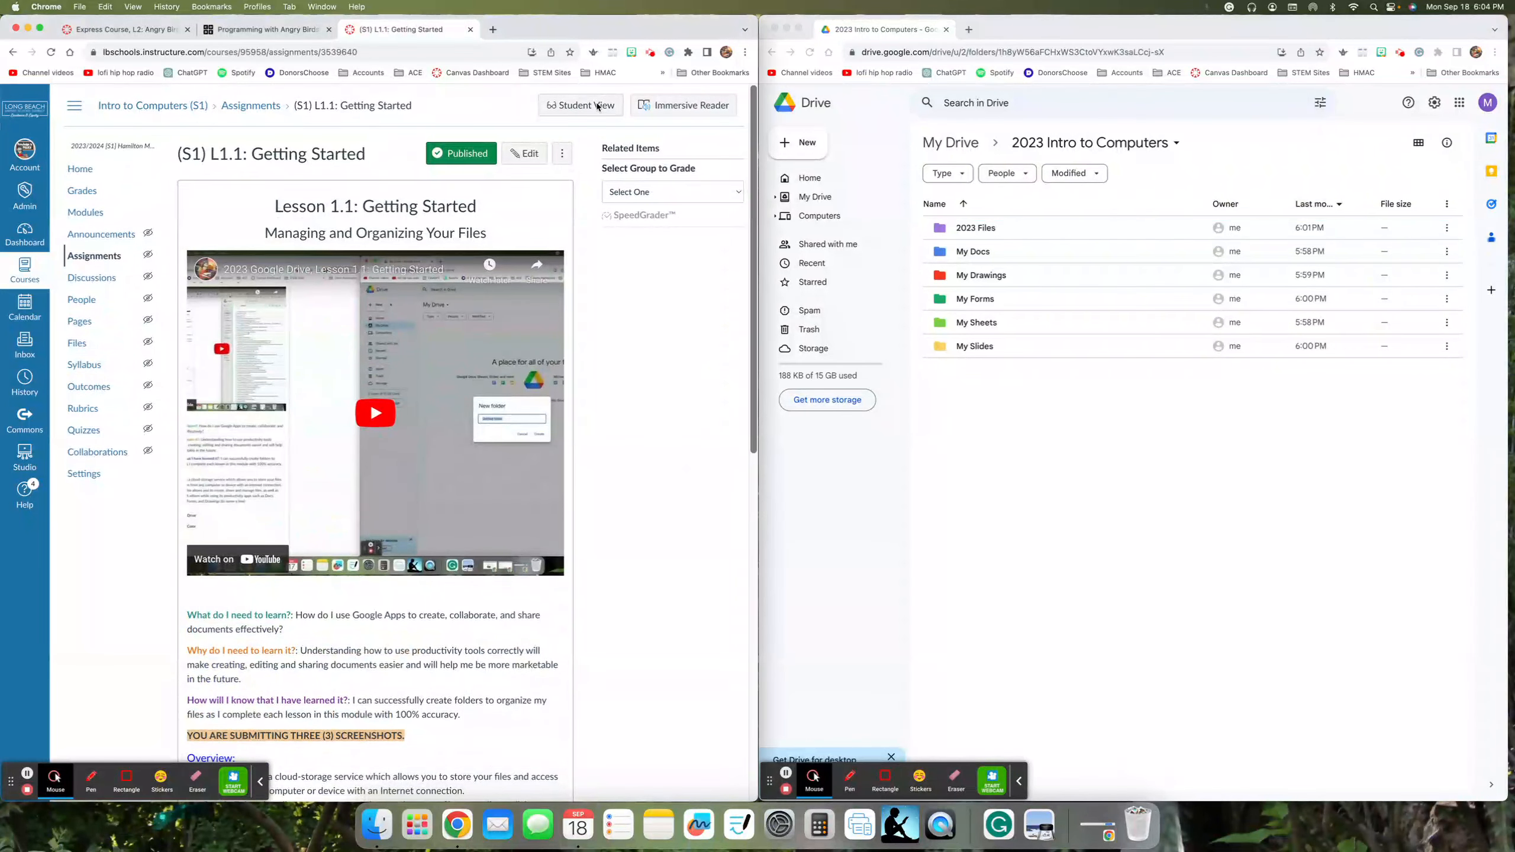
{"action": "left_click", "coordinate": [597, 105]}
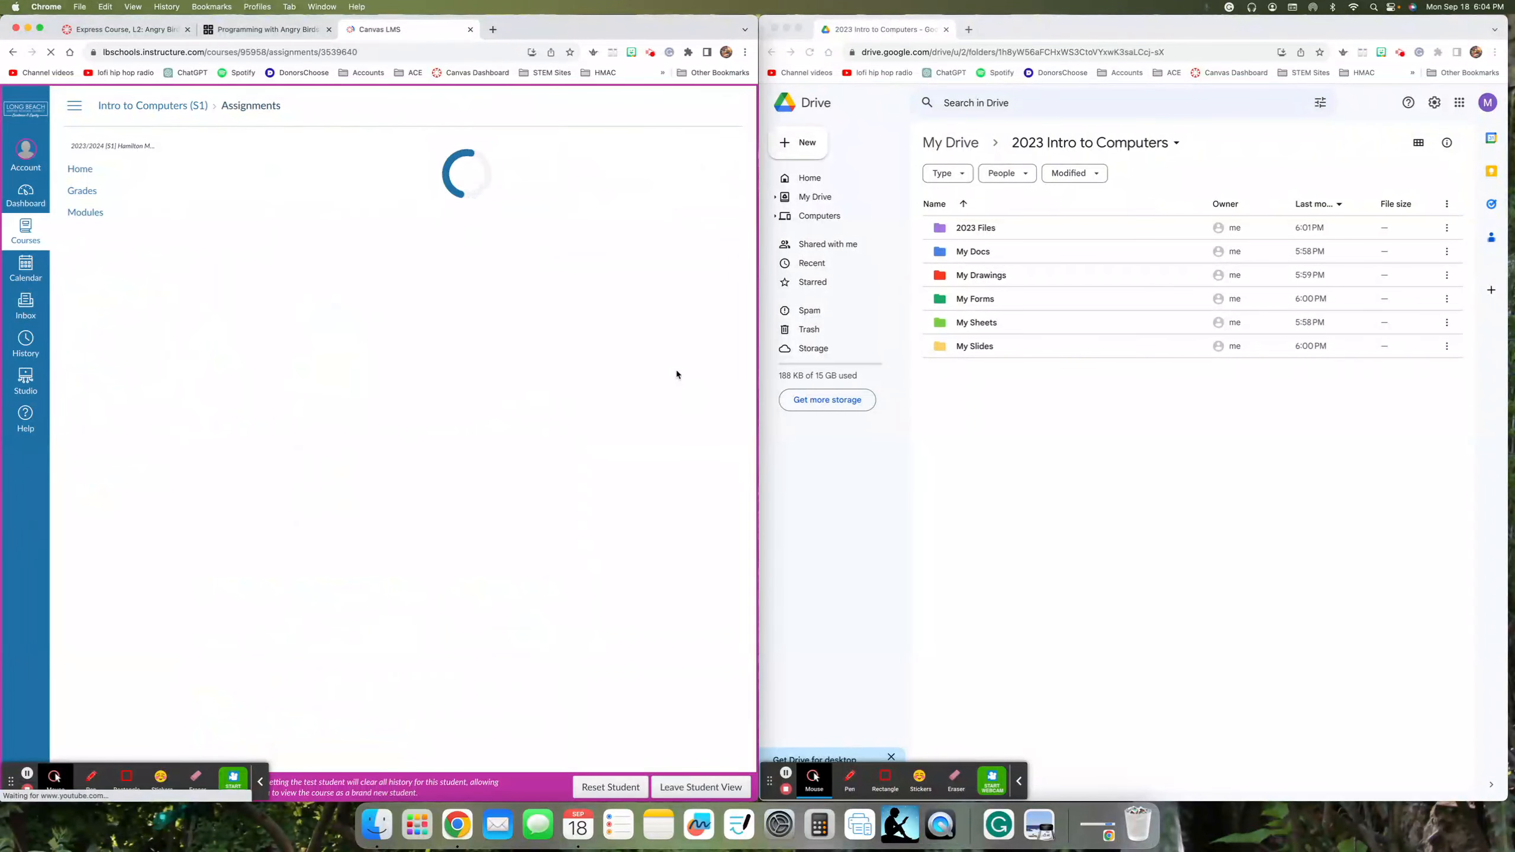
{"action": "scroll", "coordinate": [707, 431], "scroll_direction": "down", "scroll_amount": 1}
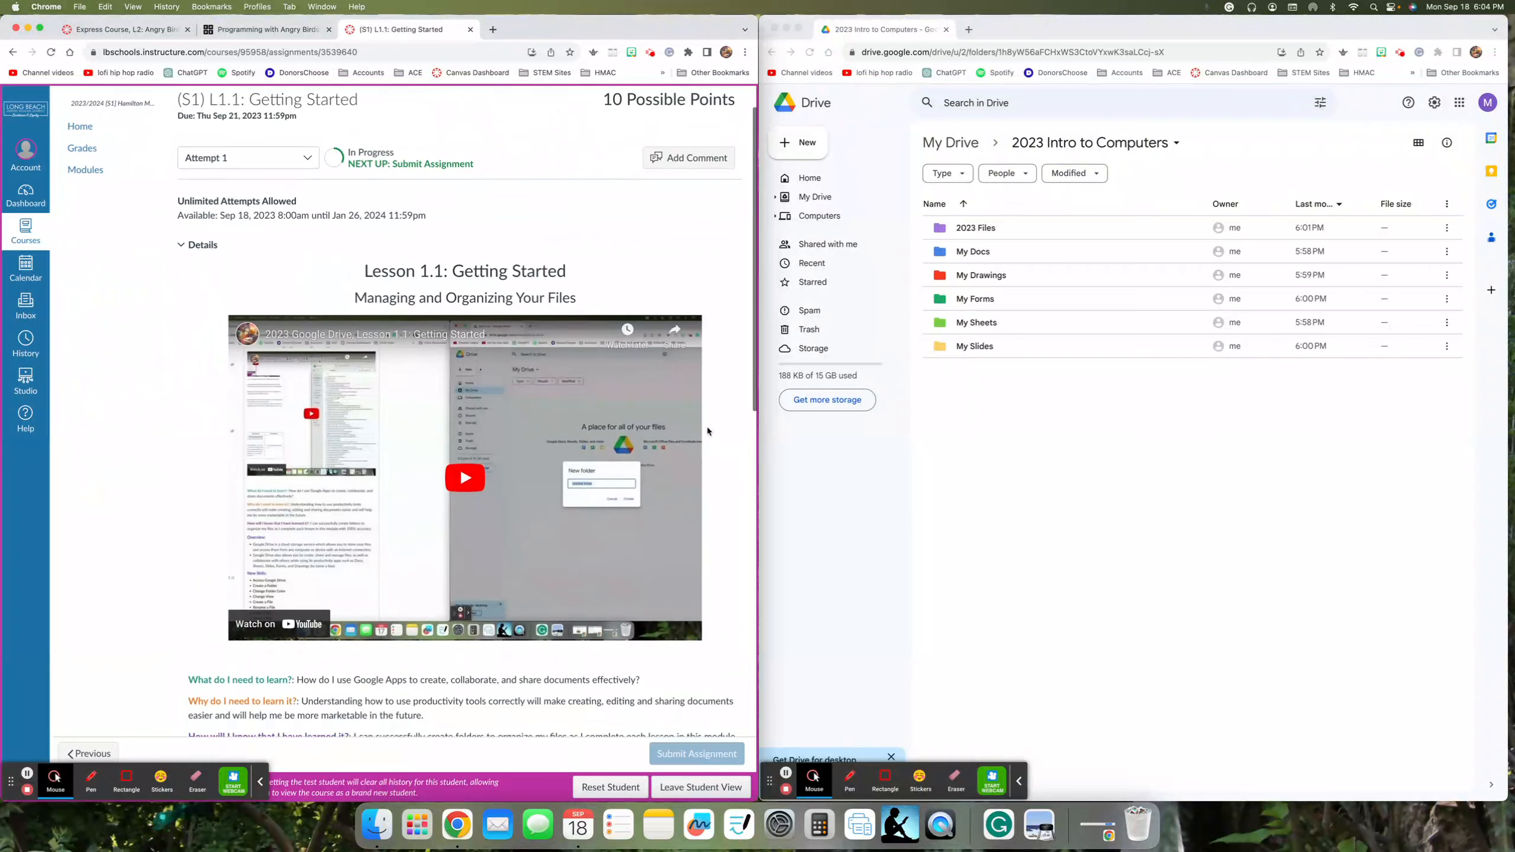
{"action": "scroll", "coordinate": [707, 431], "scroll_direction": "down", "scroll_amount": 3}
{"action": "scroll", "coordinate": [707, 431], "scroll_direction": "down", "scroll_amount": 7}
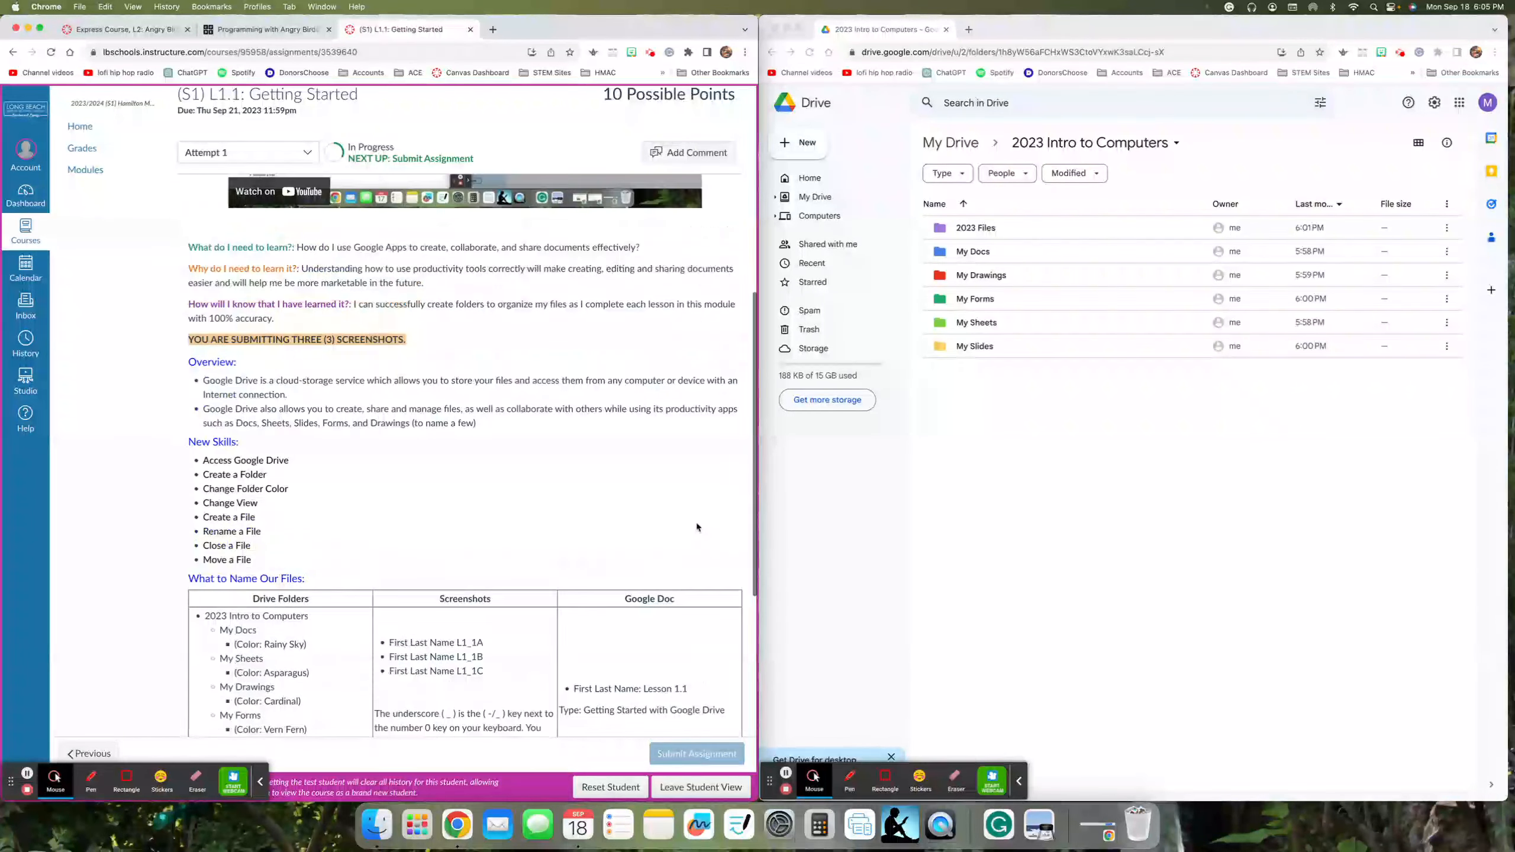
{"action": "scroll", "coordinate": [687, 520], "scroll_direction": "up", "scroll_amount": 10}
{"action": "left_click", "coordinate": [1008, 493]}
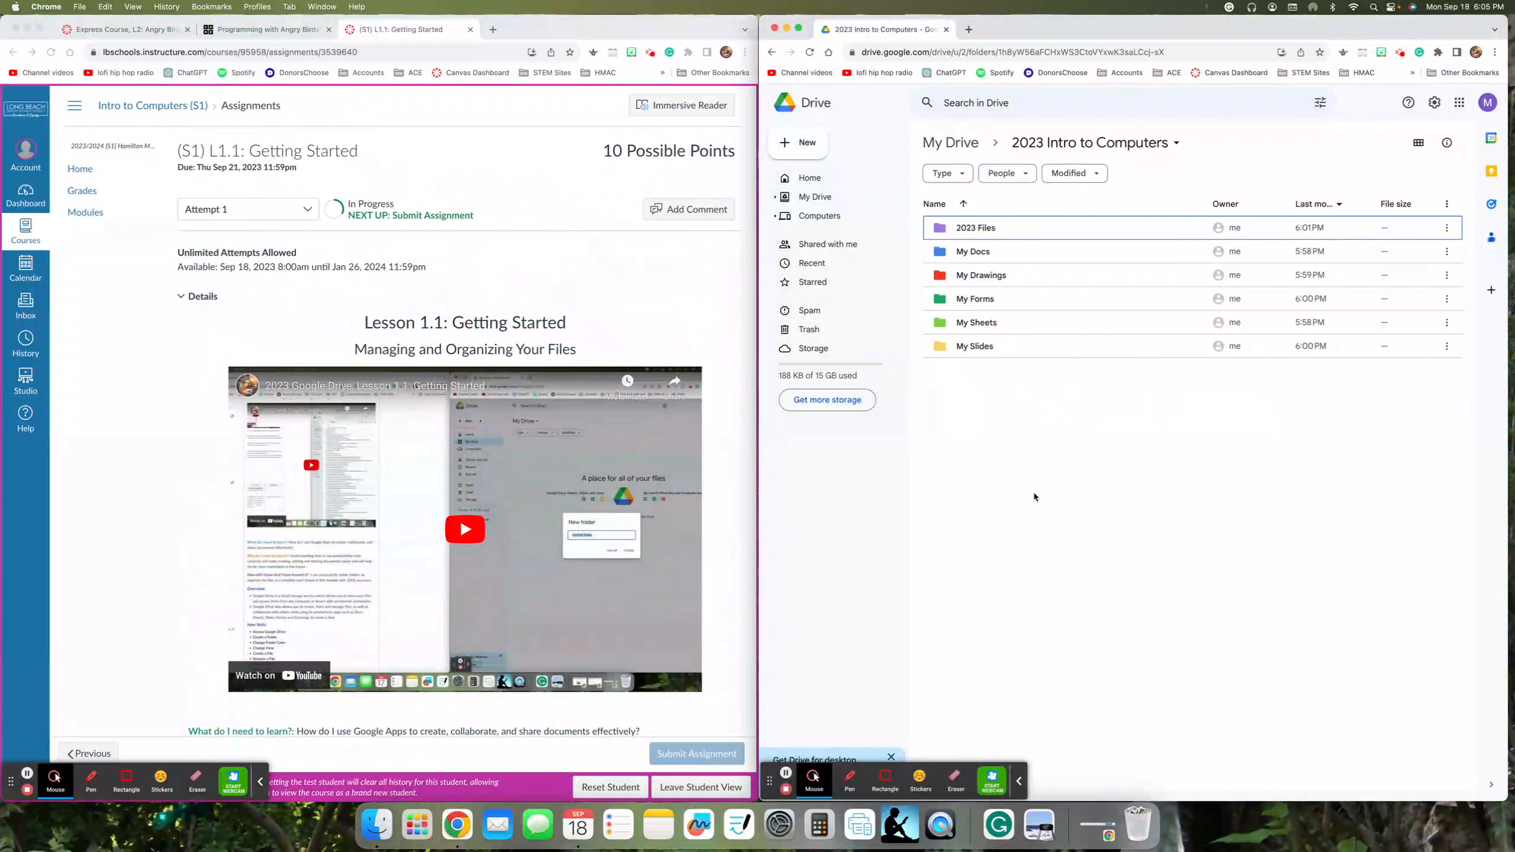
{"action": "left_click", "coordinate": [797, 143]}
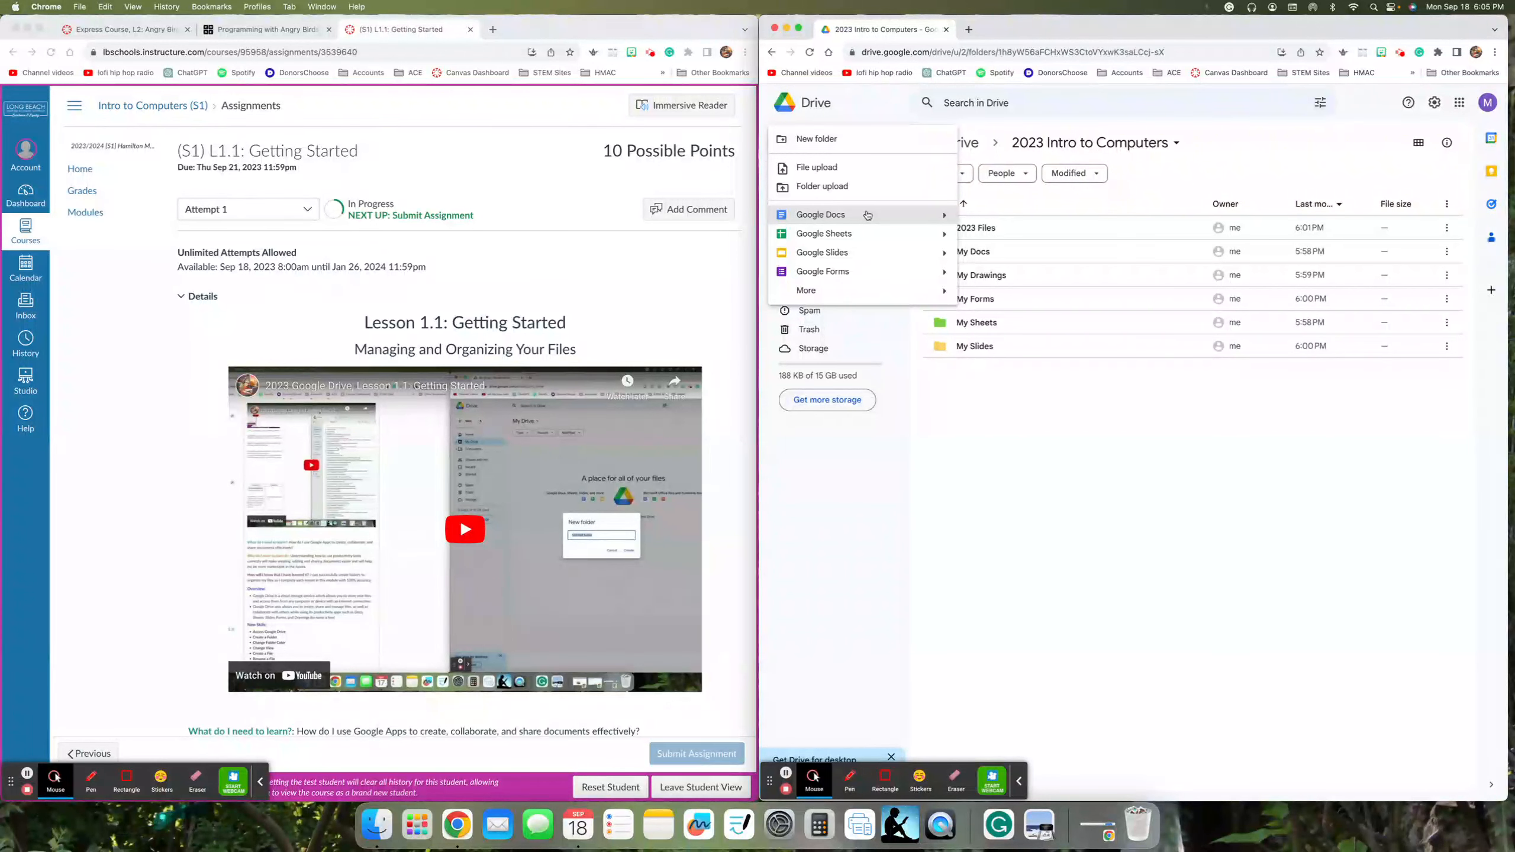
{"action": "mouse_move", "coordinate": [942, 217]}
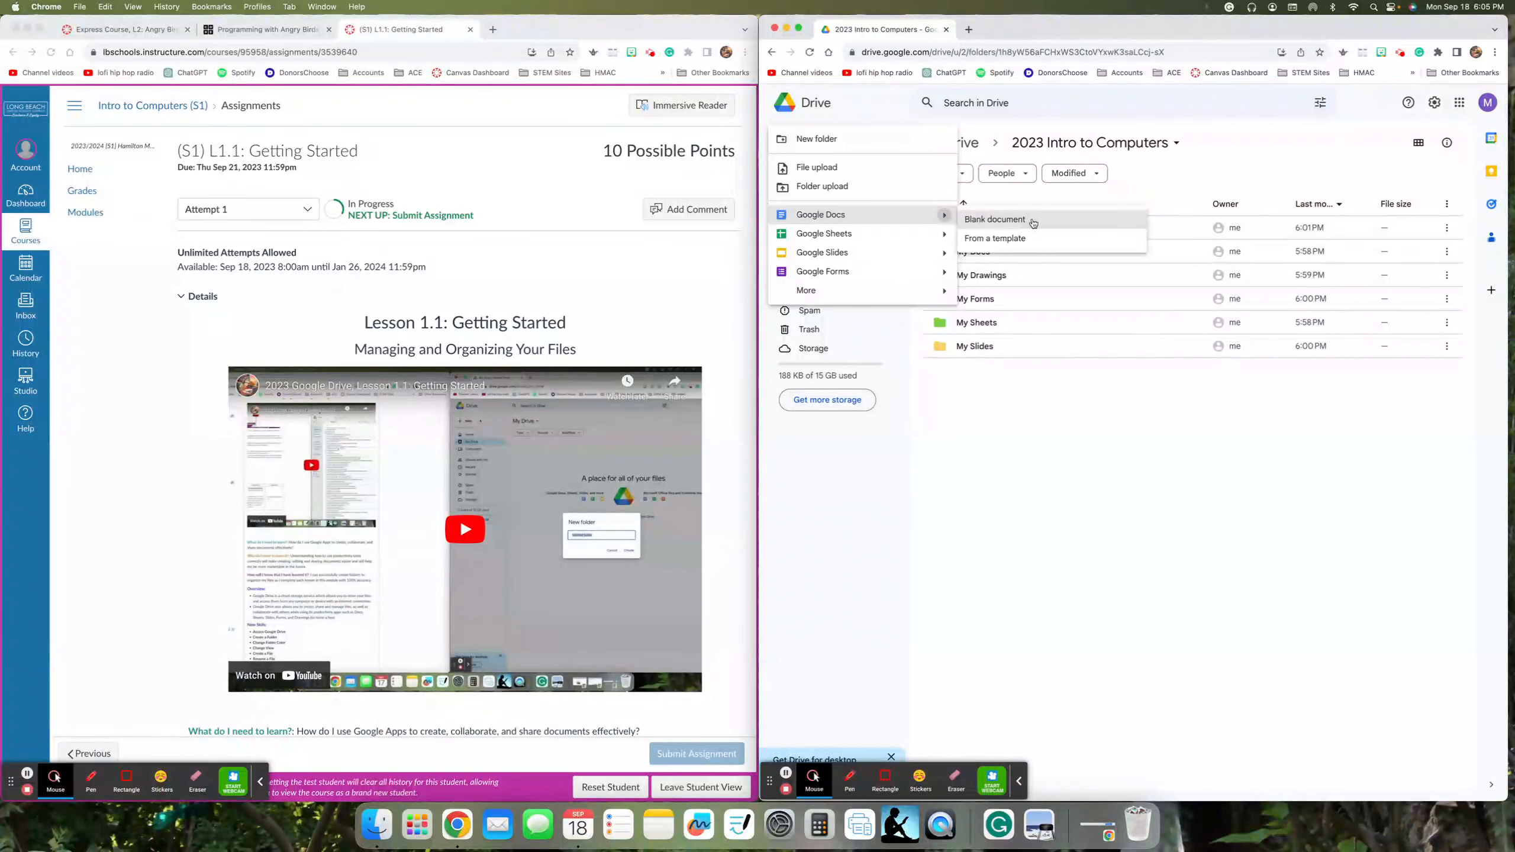
{"action": "left_click", "coordinate": [1131, 419]}
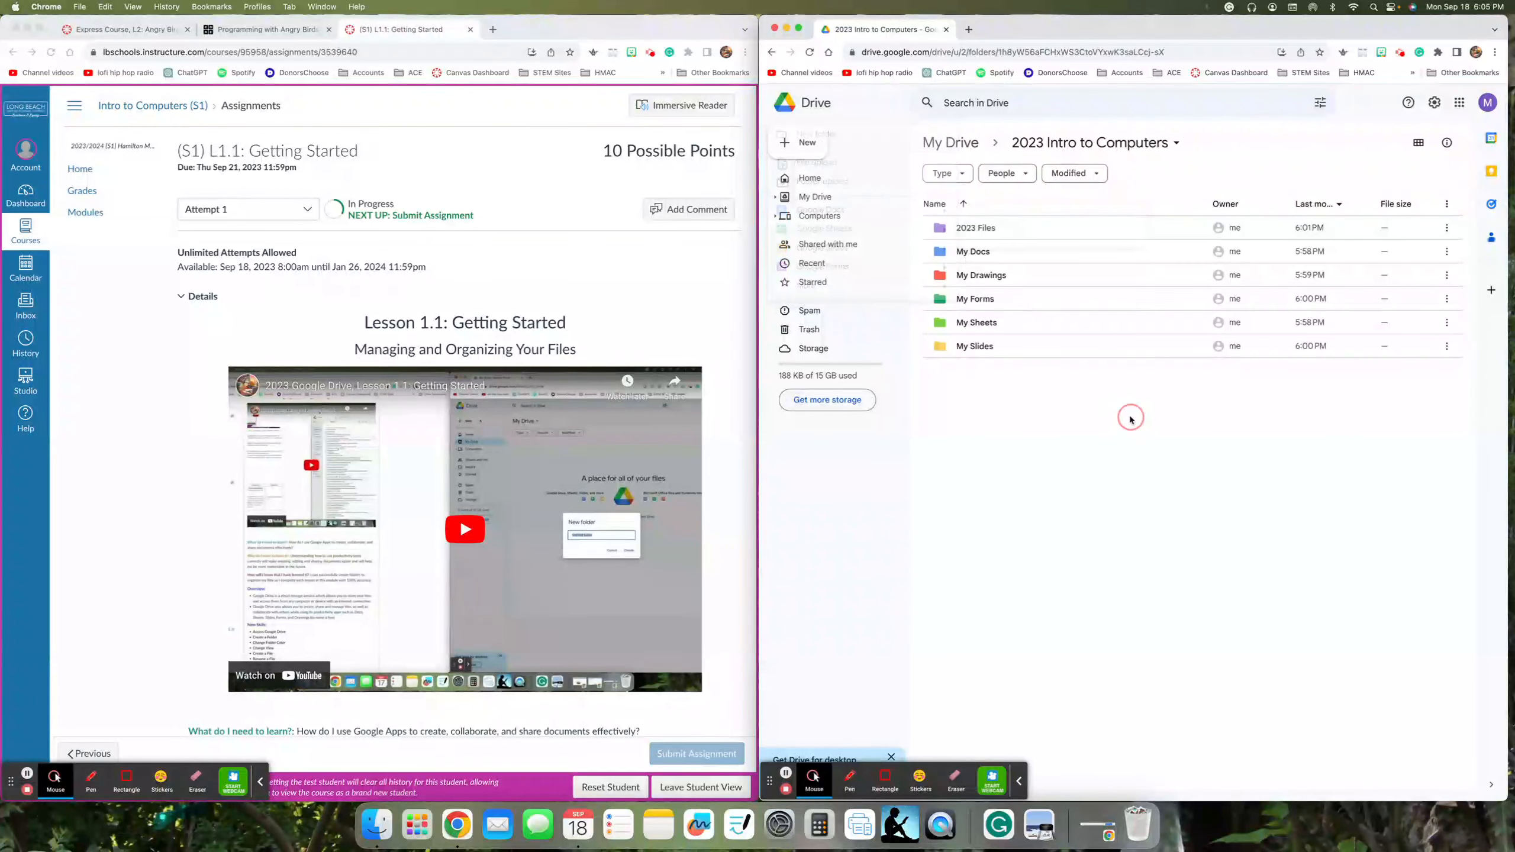
Step: Create a blank Google Doc in the 2023 Intro to Computers folder and find the assignment's table of required file names
{"action": "right_click", "coordinate": [1065, 401]}
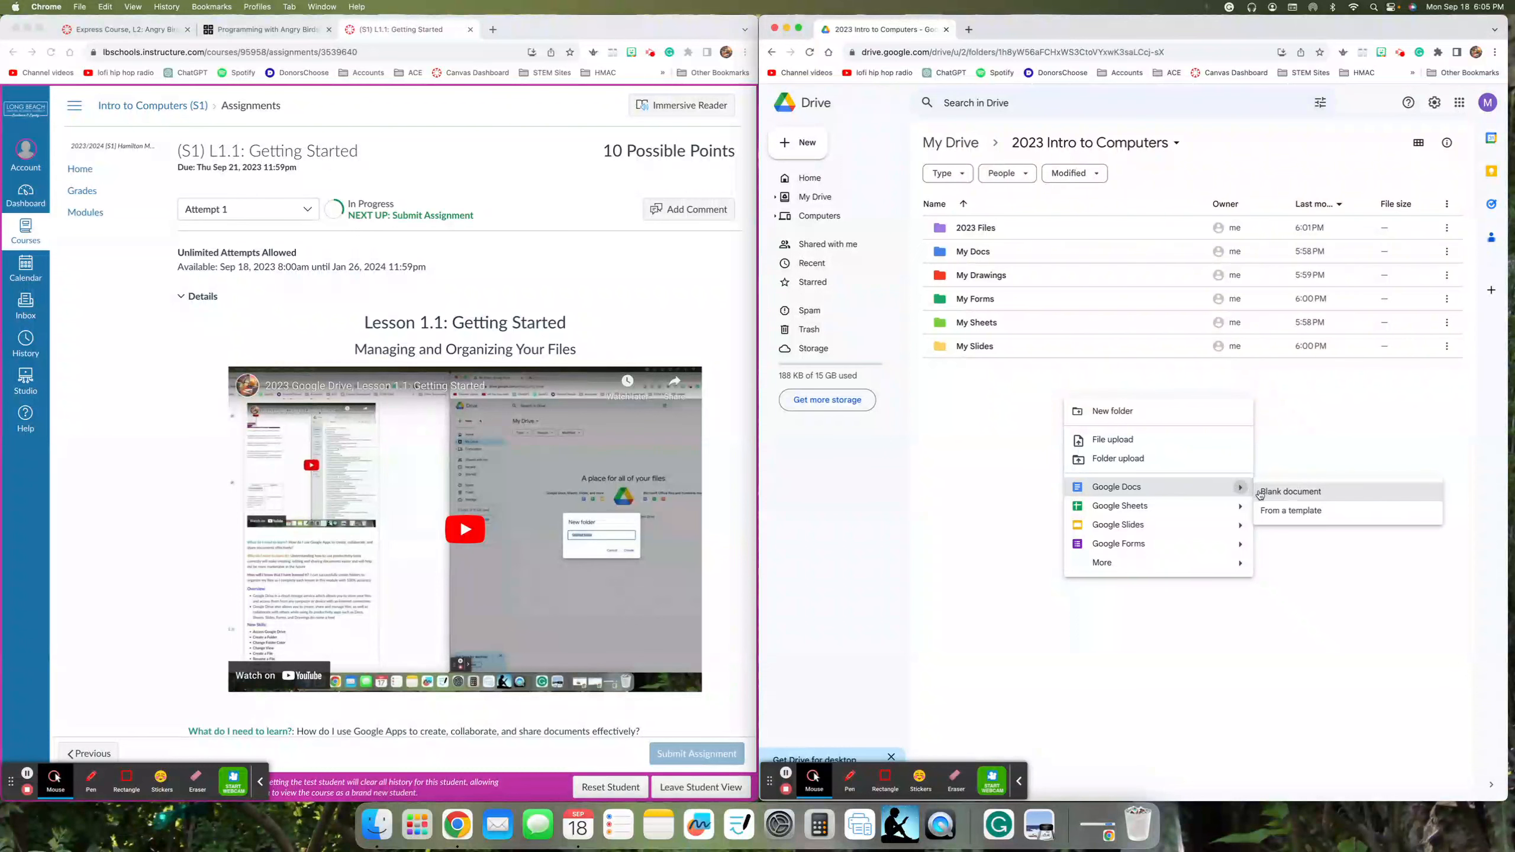
{"action": "left_click", "coordinate": [1271, 493]}
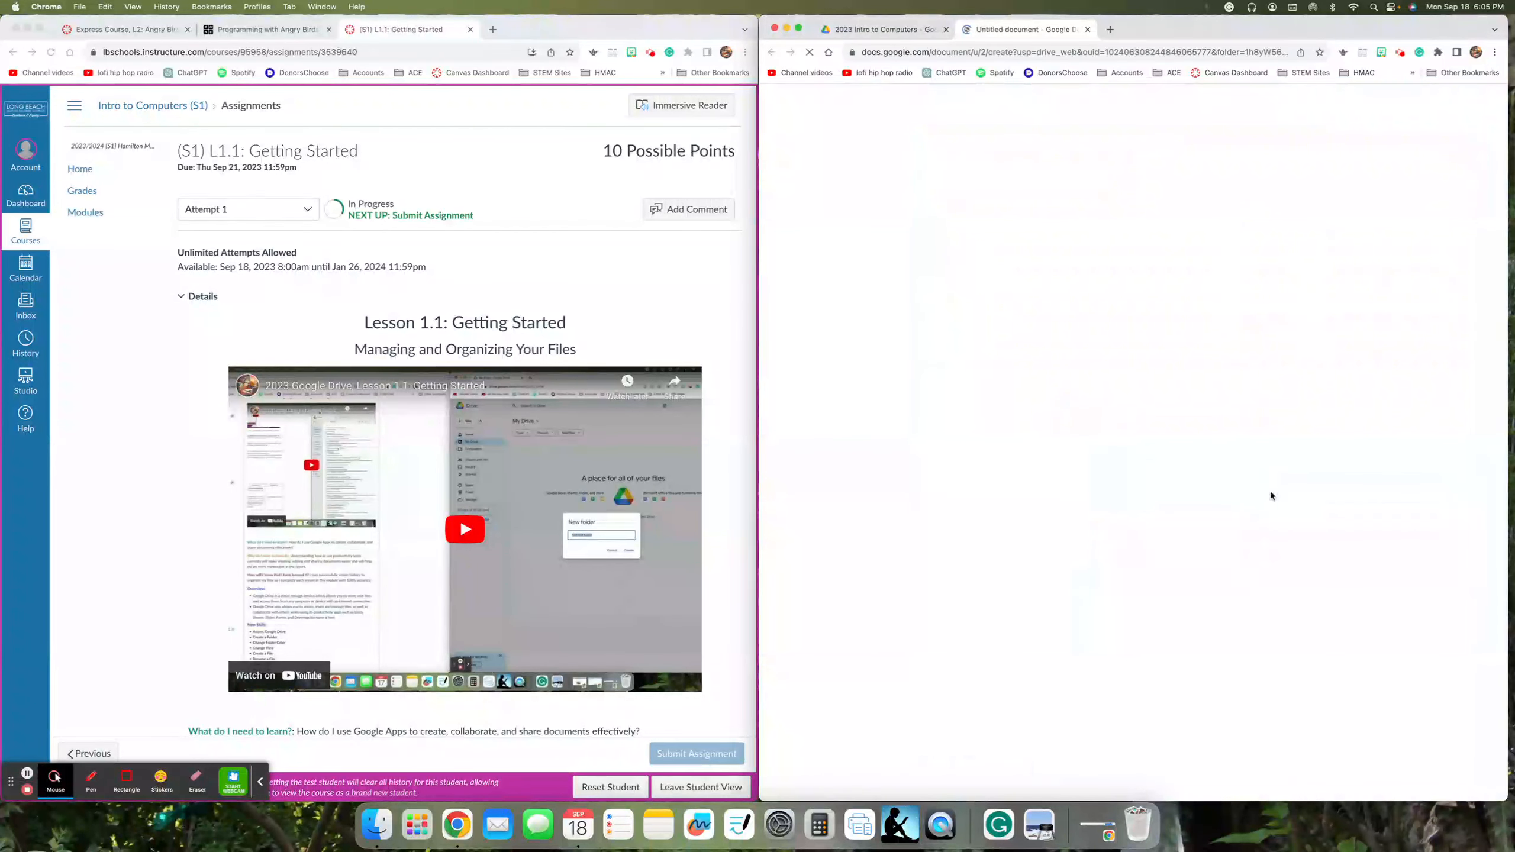
{"action": "scroll", "coordinate": [720, 491], "scroll_direction": "down", "scroll_amount": 10}
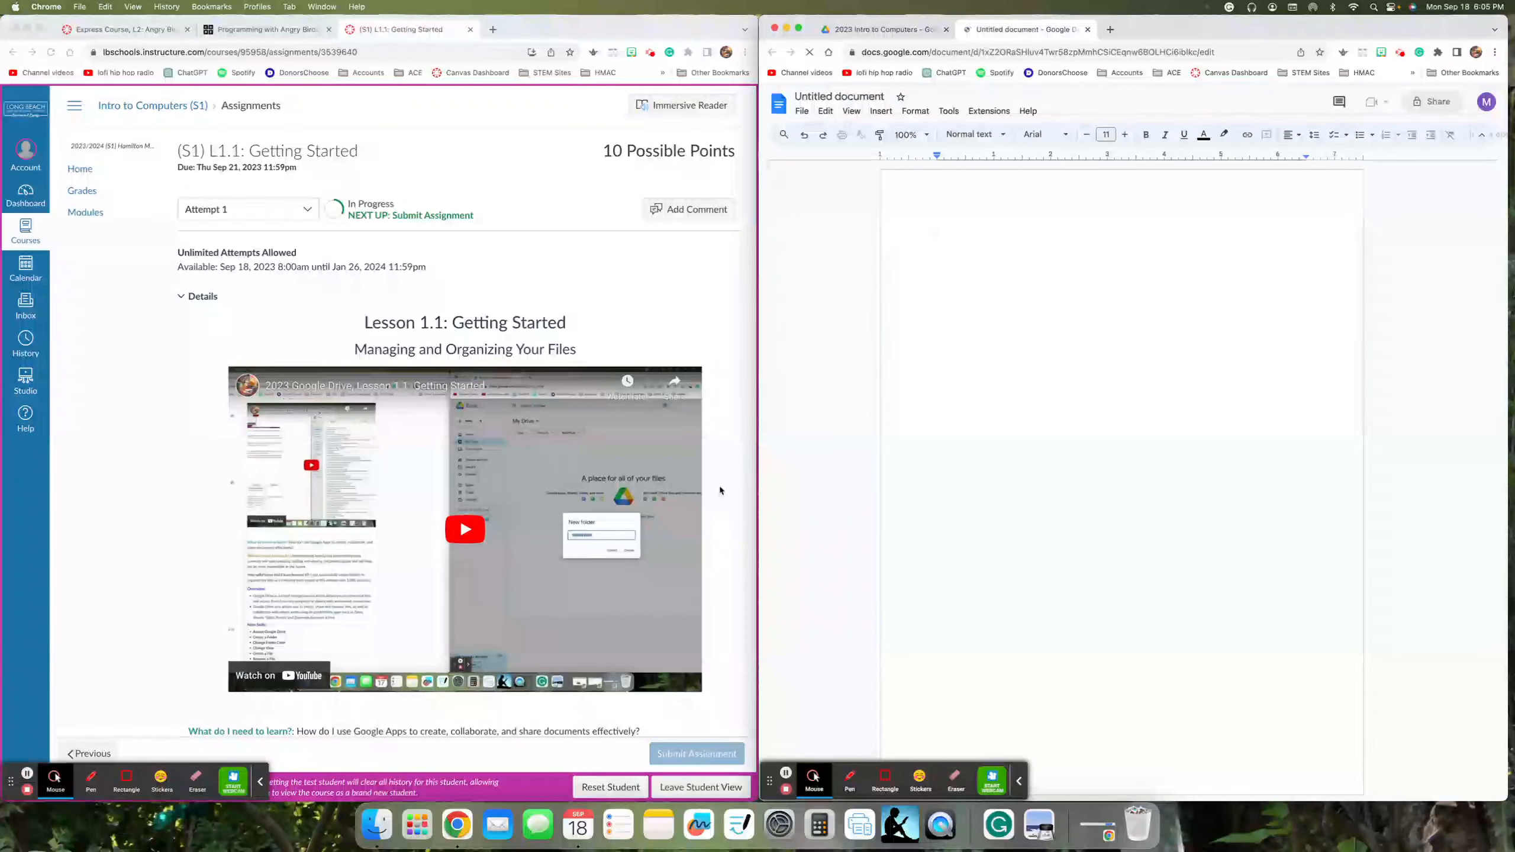
{"action": "scroll", "coordinate": [720, 490], "scroll_direction": "down", "scroll_amount": 1}
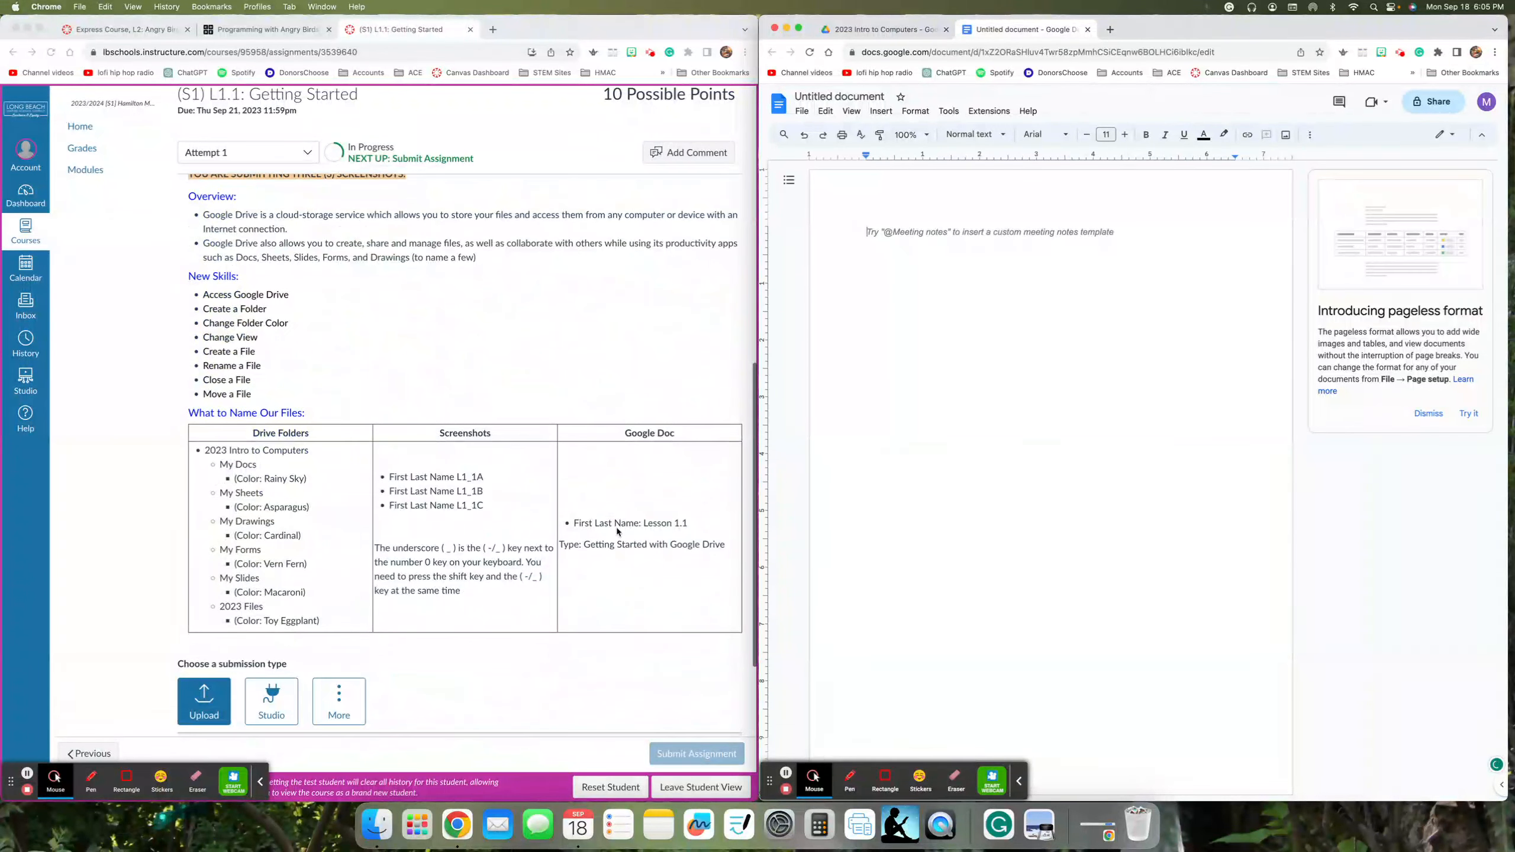
{"action": "scroll", "coordinate": [641, 525], "scroll_direction": "down", "scroll_amount": 1}
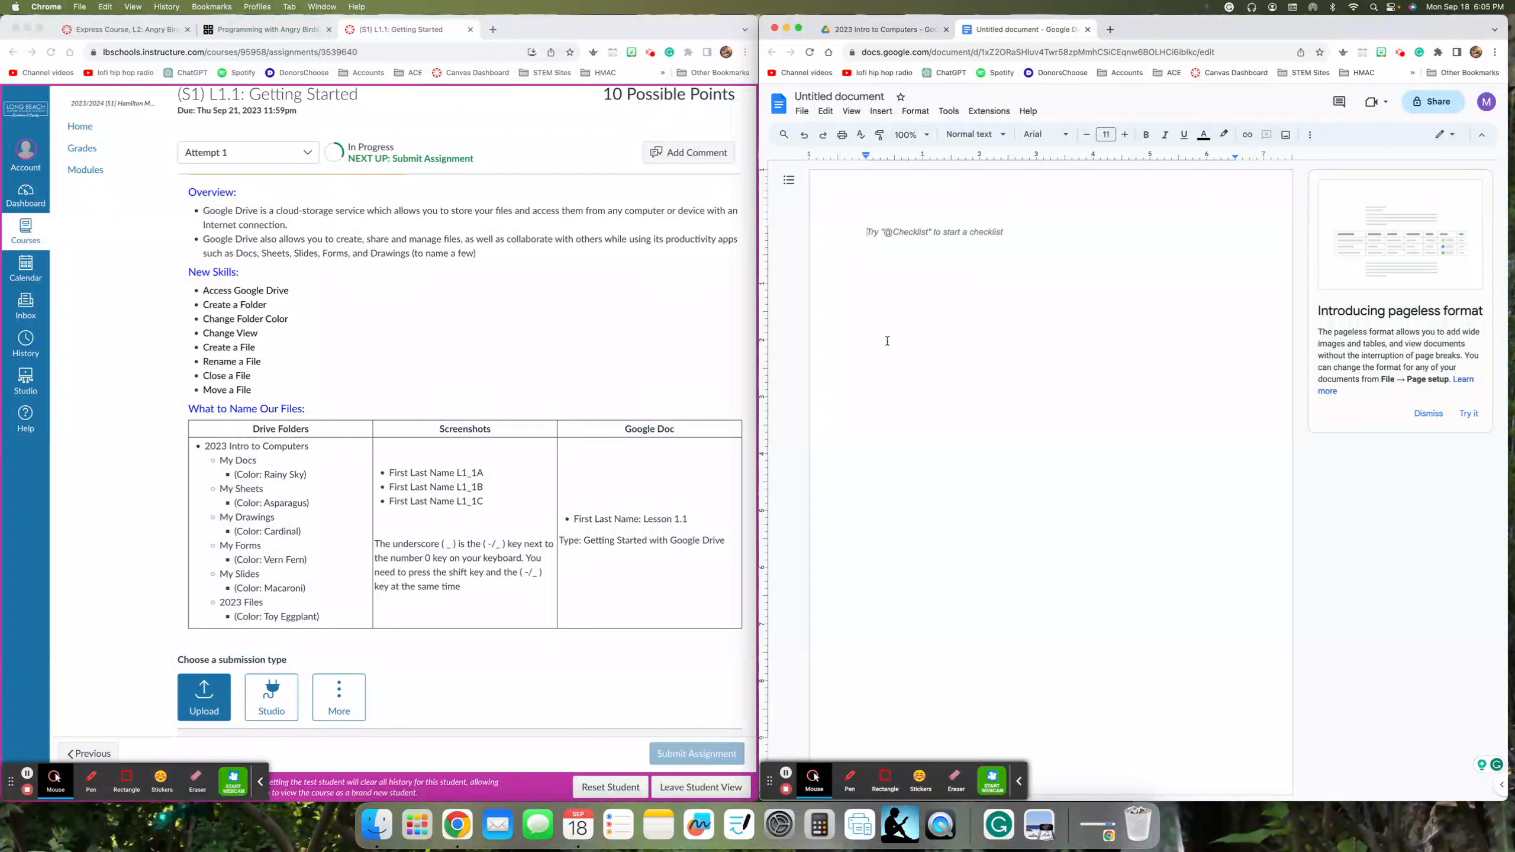
Step: Title the new document with the submitter's name followed by Lesson 1.1
{"action": "left_click", "coordinate": [808, 93]}
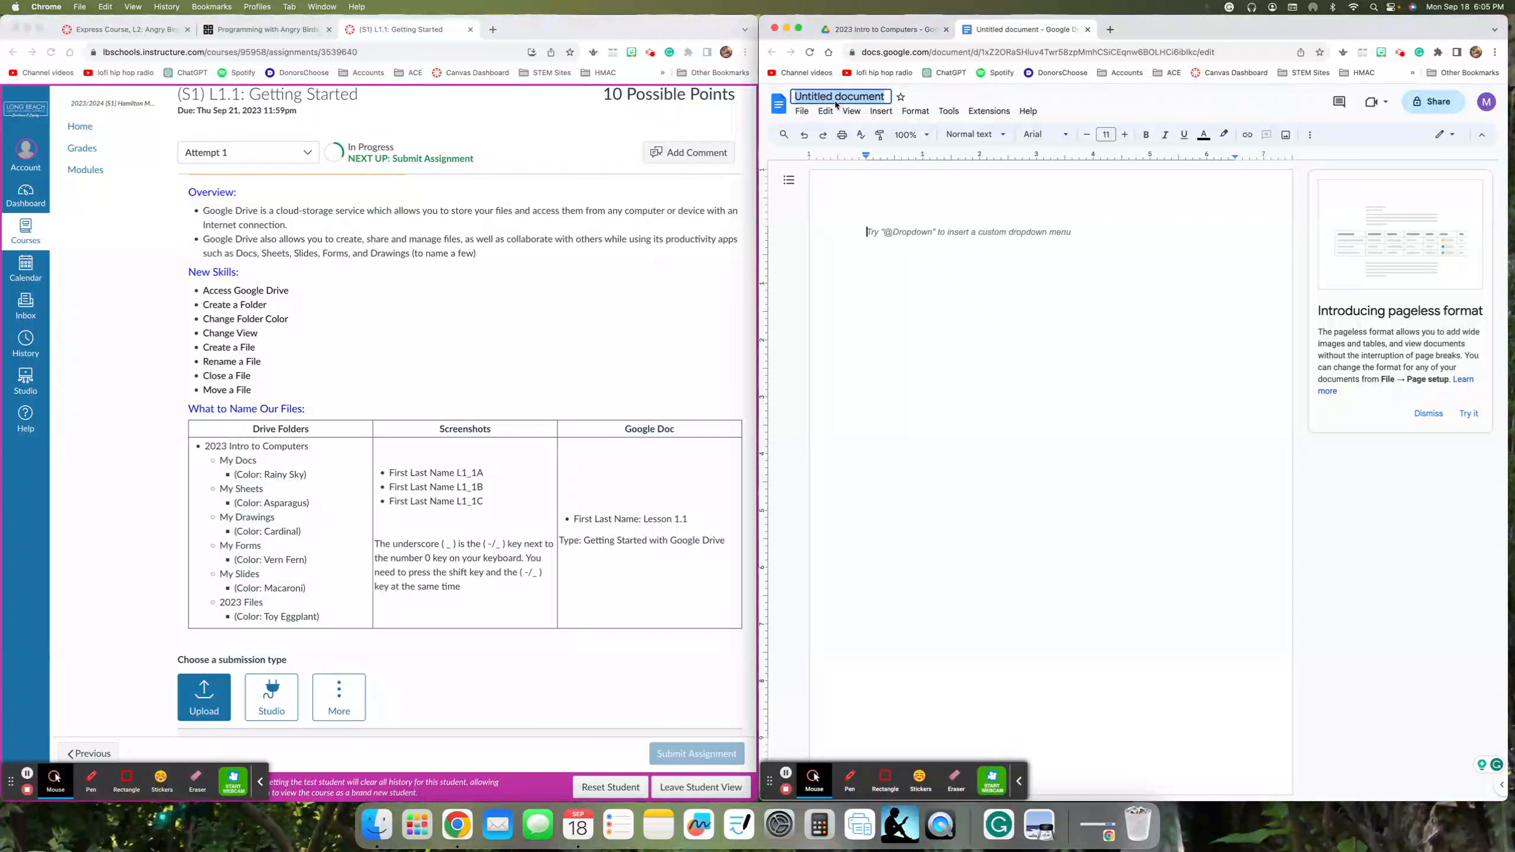
{"action": "type", "text": "Mrs Norris"}
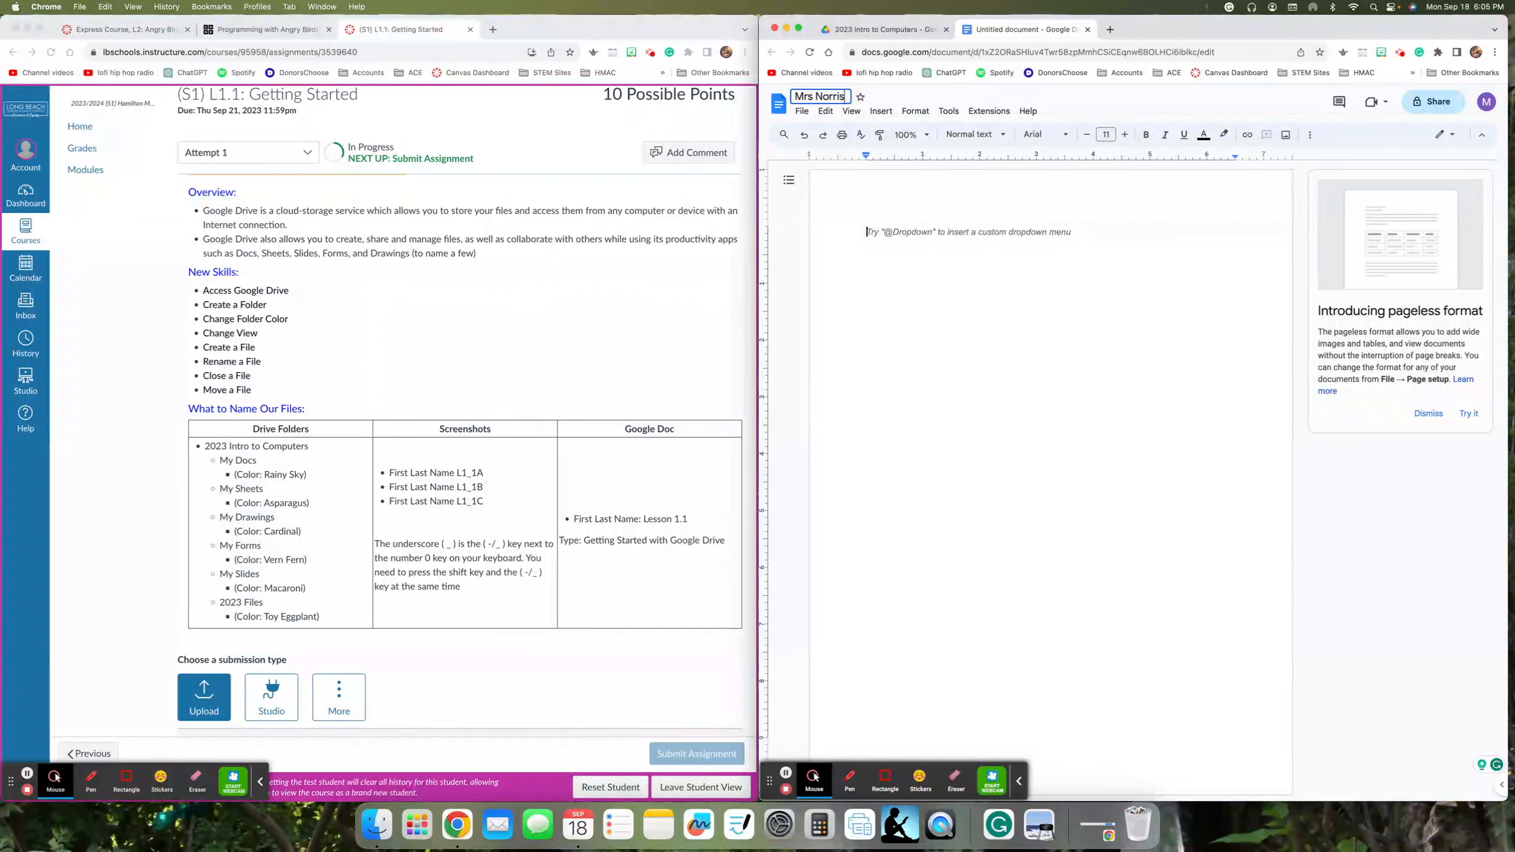
{"action": "type", "text": " Lesson"}
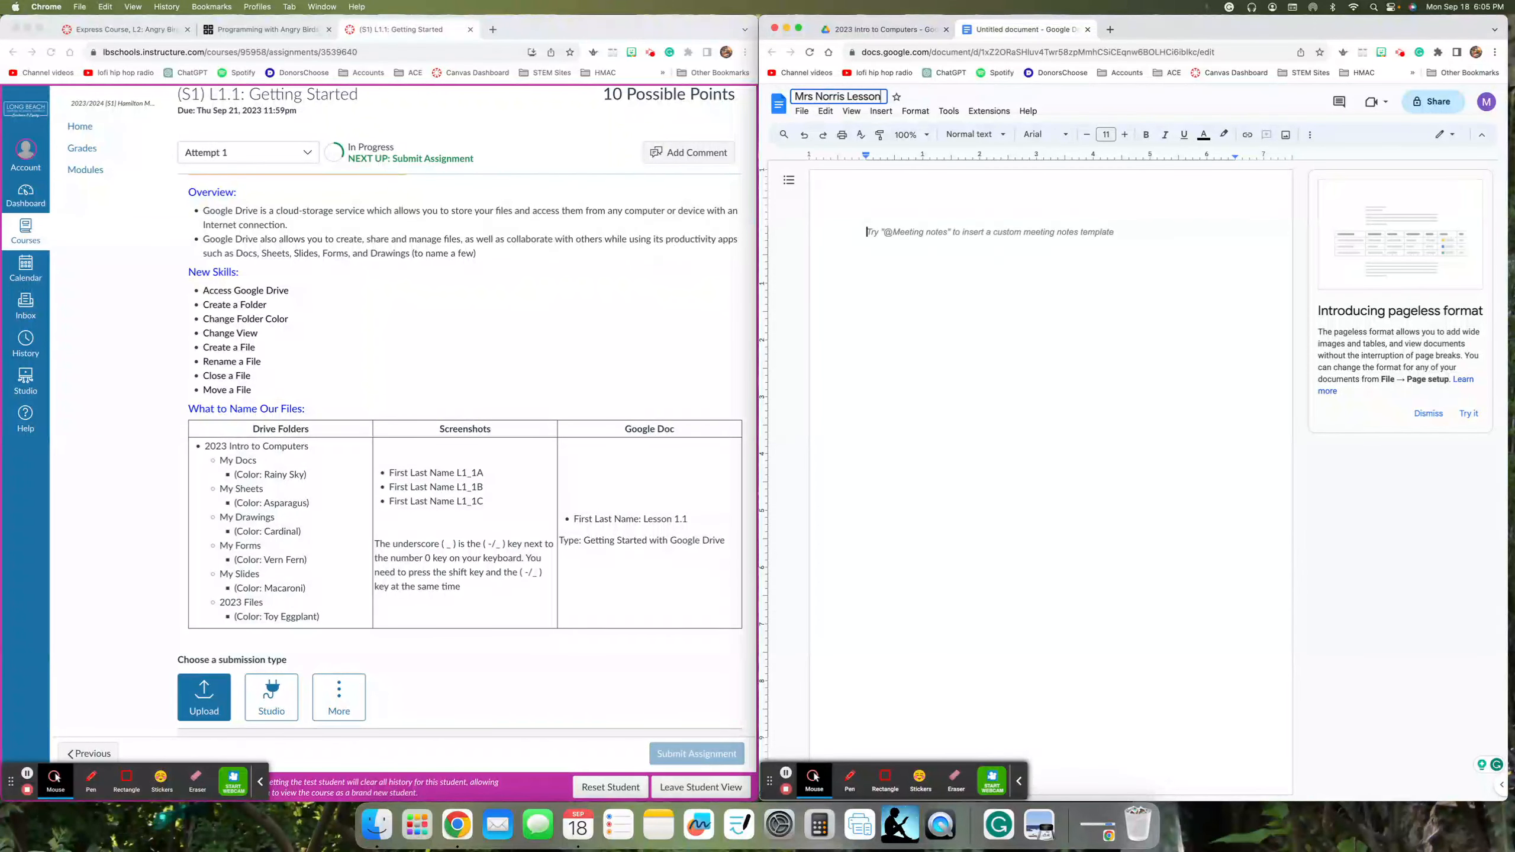
{"action": "type", "text": " 1.1"}
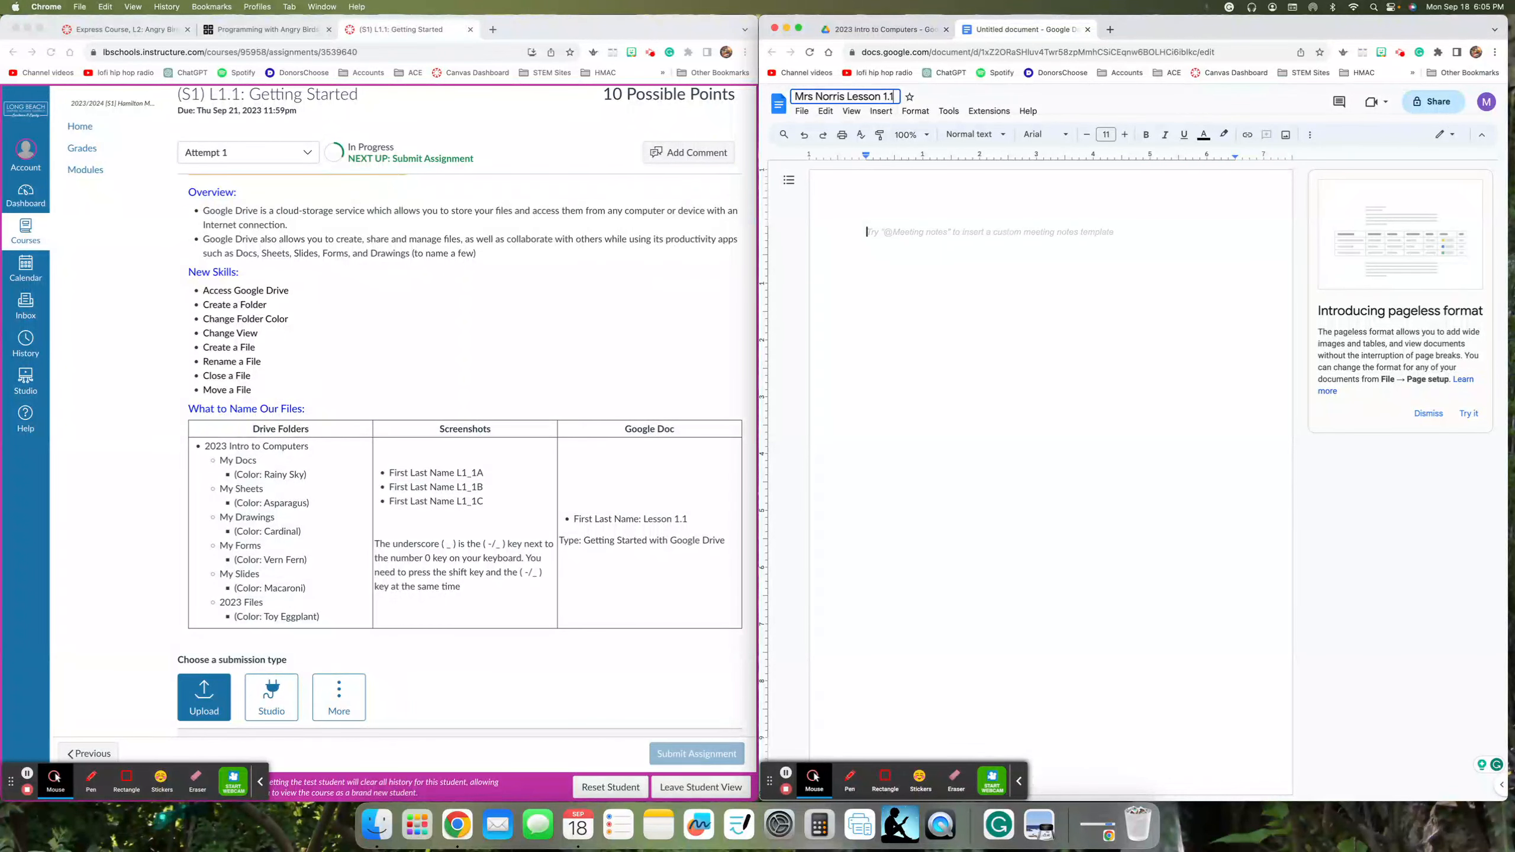
{"action": "key", "text": "Return"}
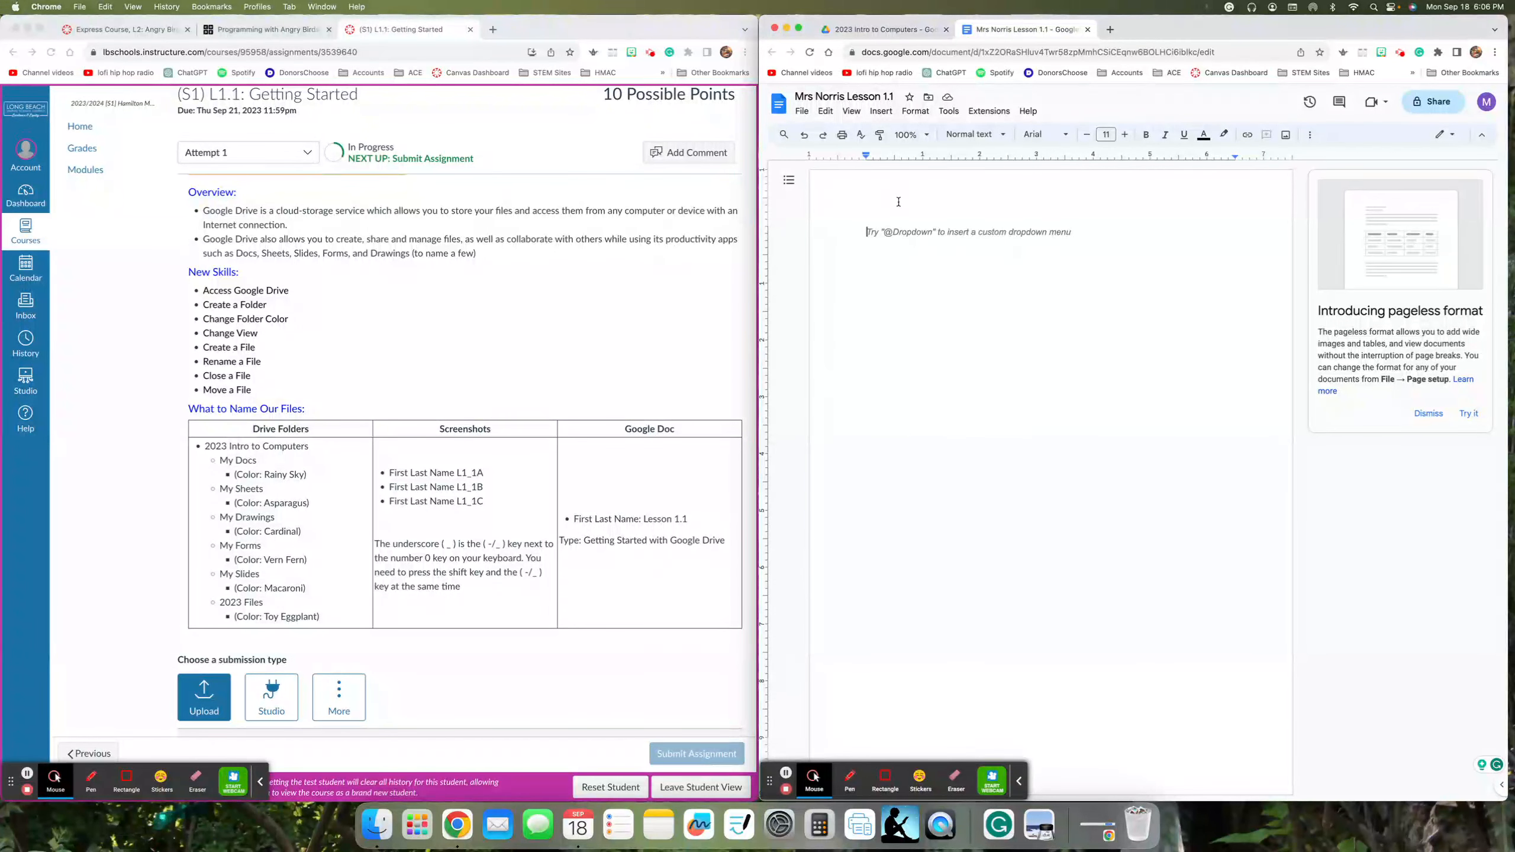
Step: Enter the text "Getting Started with Google Drive" in the document body and close the document
{"action": "type", "text": "Getting "}
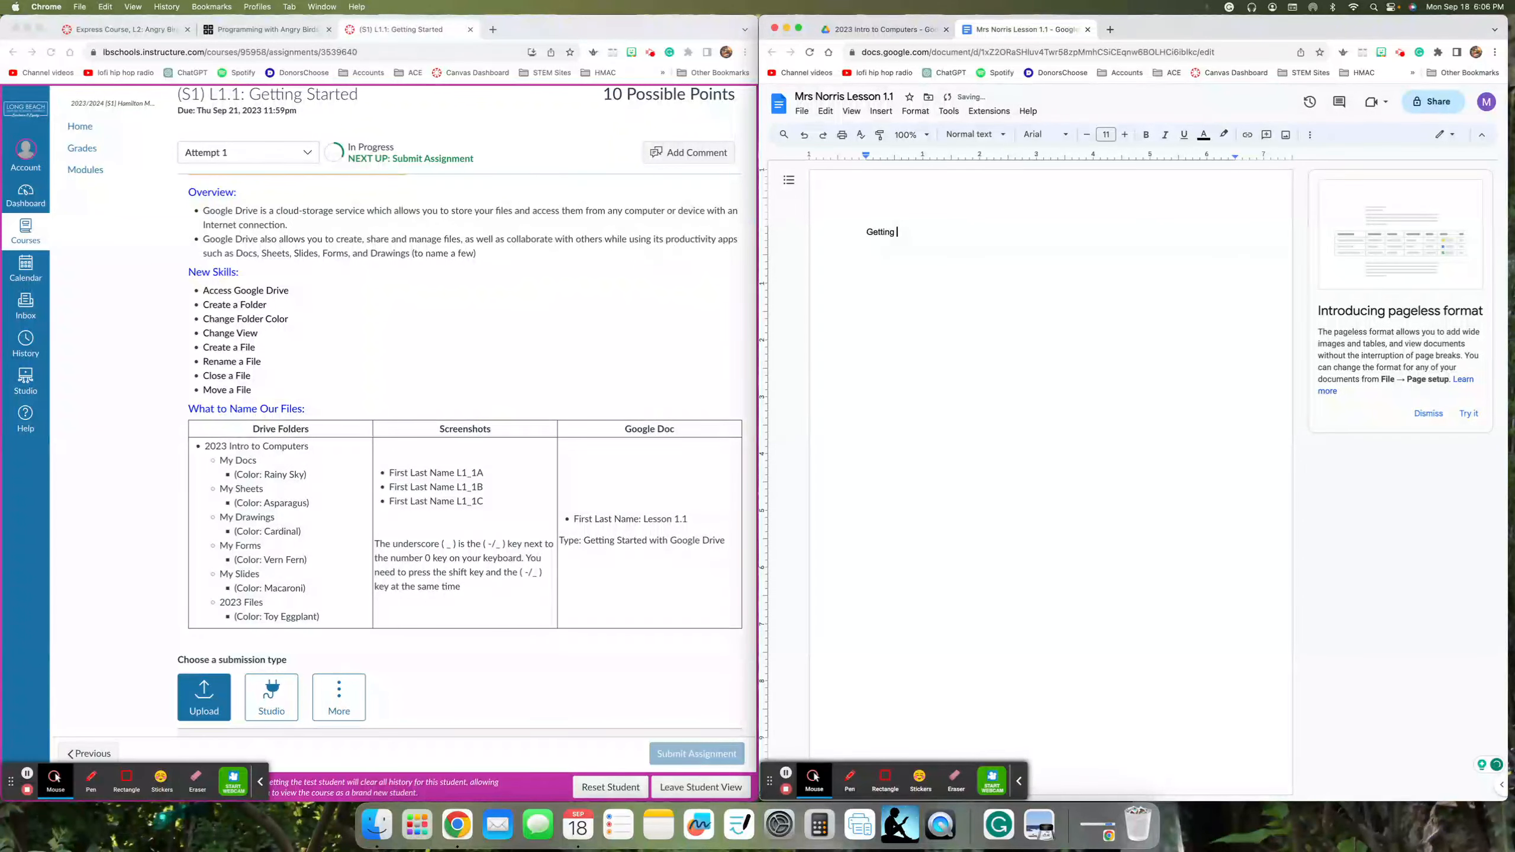
{"action": "type", "text": "Started with Google Drive"}
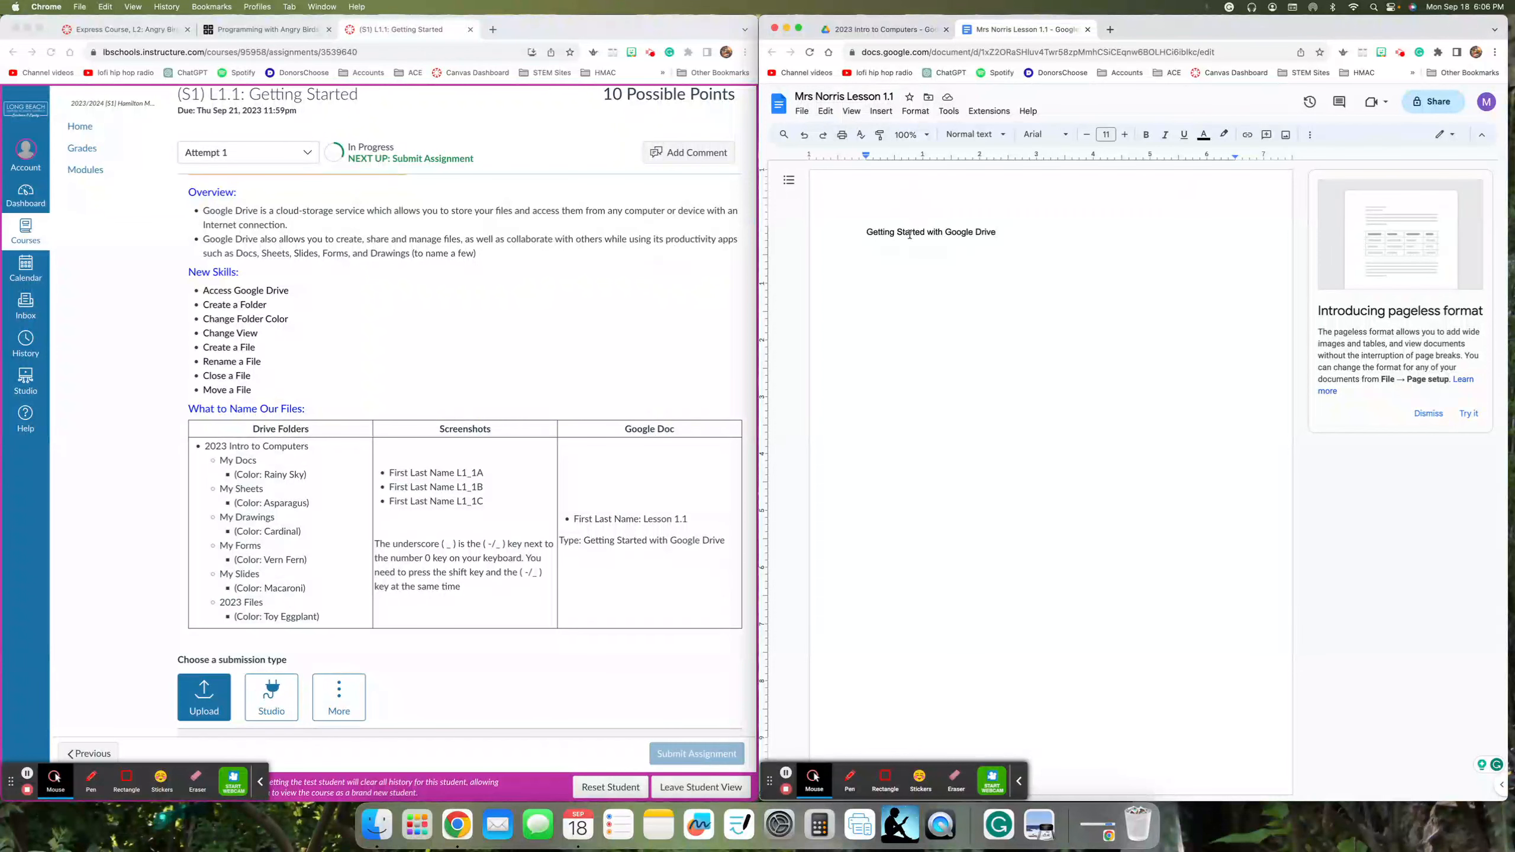
{"action": "left_click", "coordinate": [866, 232]}
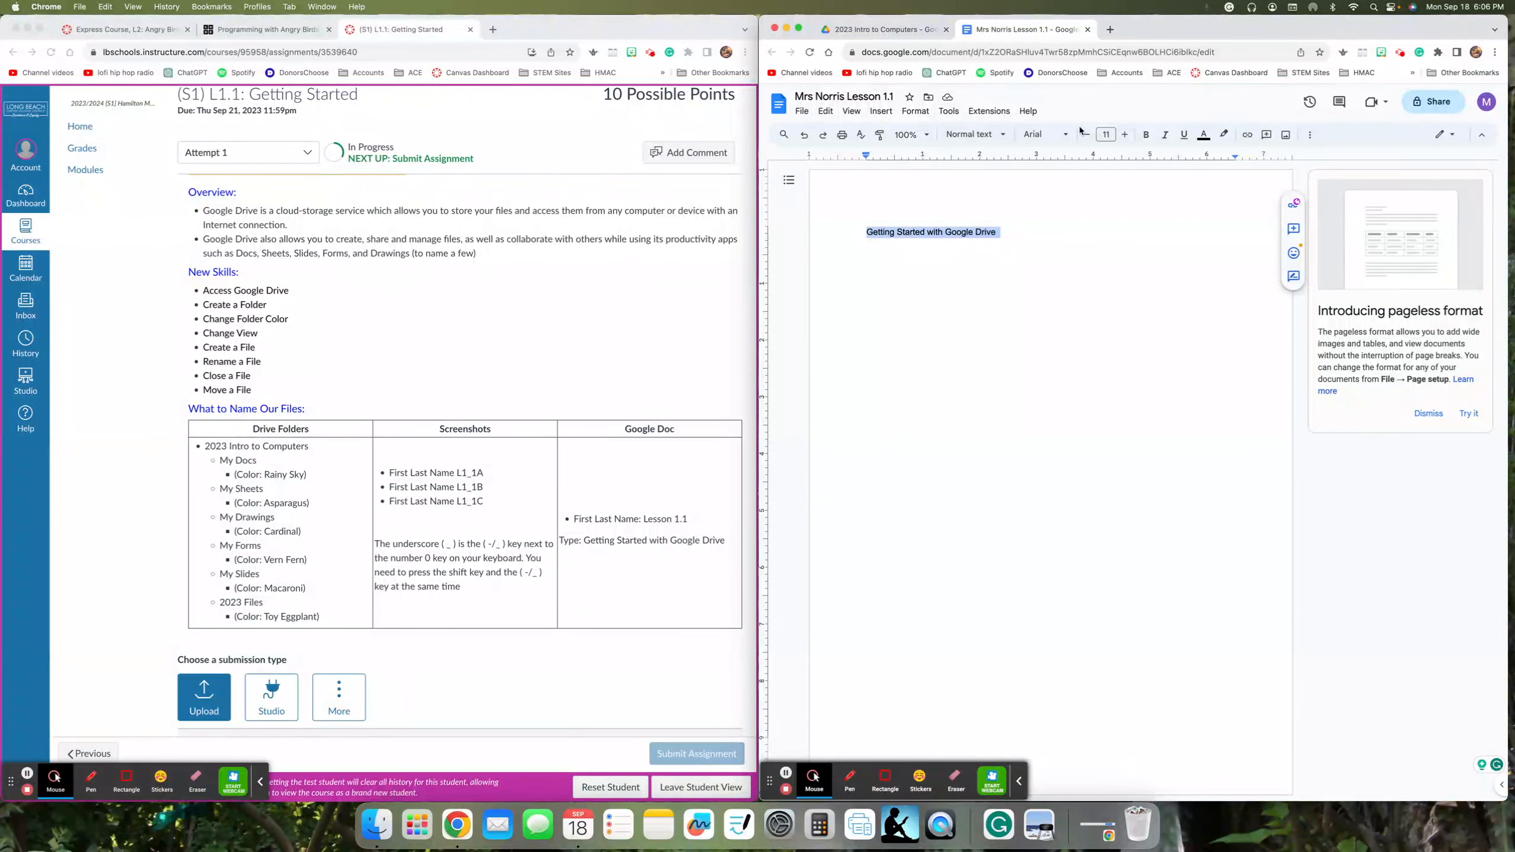
{"action": "left_click", "coordinate": [1087, 29]}
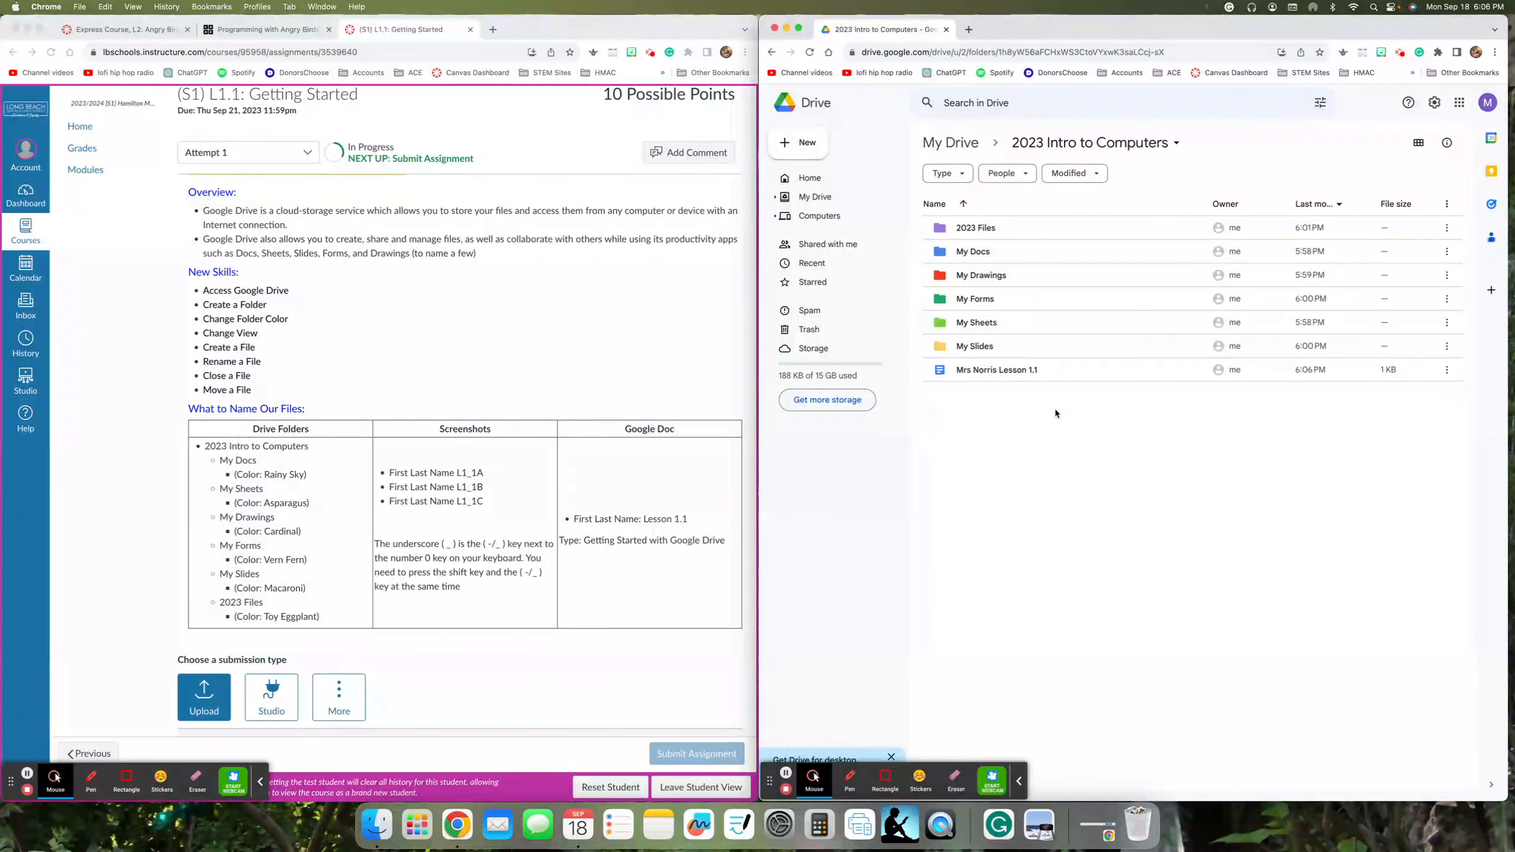
Step: Move the Lesson 1.1 document from the 2023 Intro to Computers folder into the My Docs folder
{"action": "left_click", "coordinate": [1048, 372]}
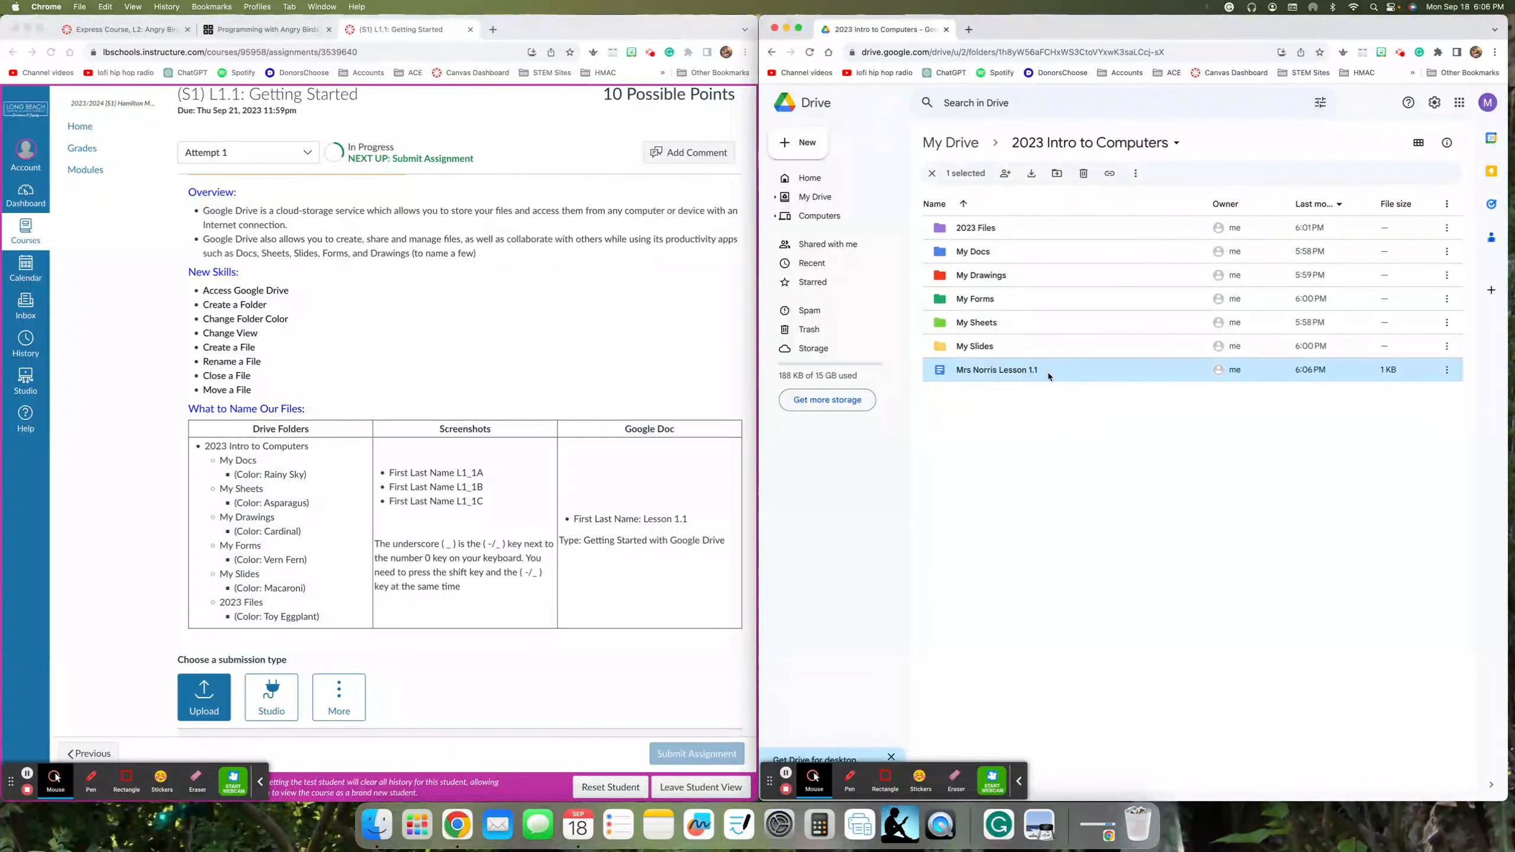
{"action": "left_click_drag", "start_coordinate": [1038, 374], "coordinate": [1054, 403]}
{"action": "left_click", "coordinate": [1056, 407]}
{"action": "left_click", "coordinate": [1054, 371]}
{"action": "mouse_move", "coordinate": [1055, 369]}
{"action": "left_mouse_down"}
{"action": "mouse_move", "coordinate": [1057, 256]}
{"action": "mouse_move", "coordinate": [1051, 374]}
{"action": "left_mouse_up"}
{"action": "left_click_drag", "start_coordinate": [1044, 369], "coordinate": [1050, 254]}
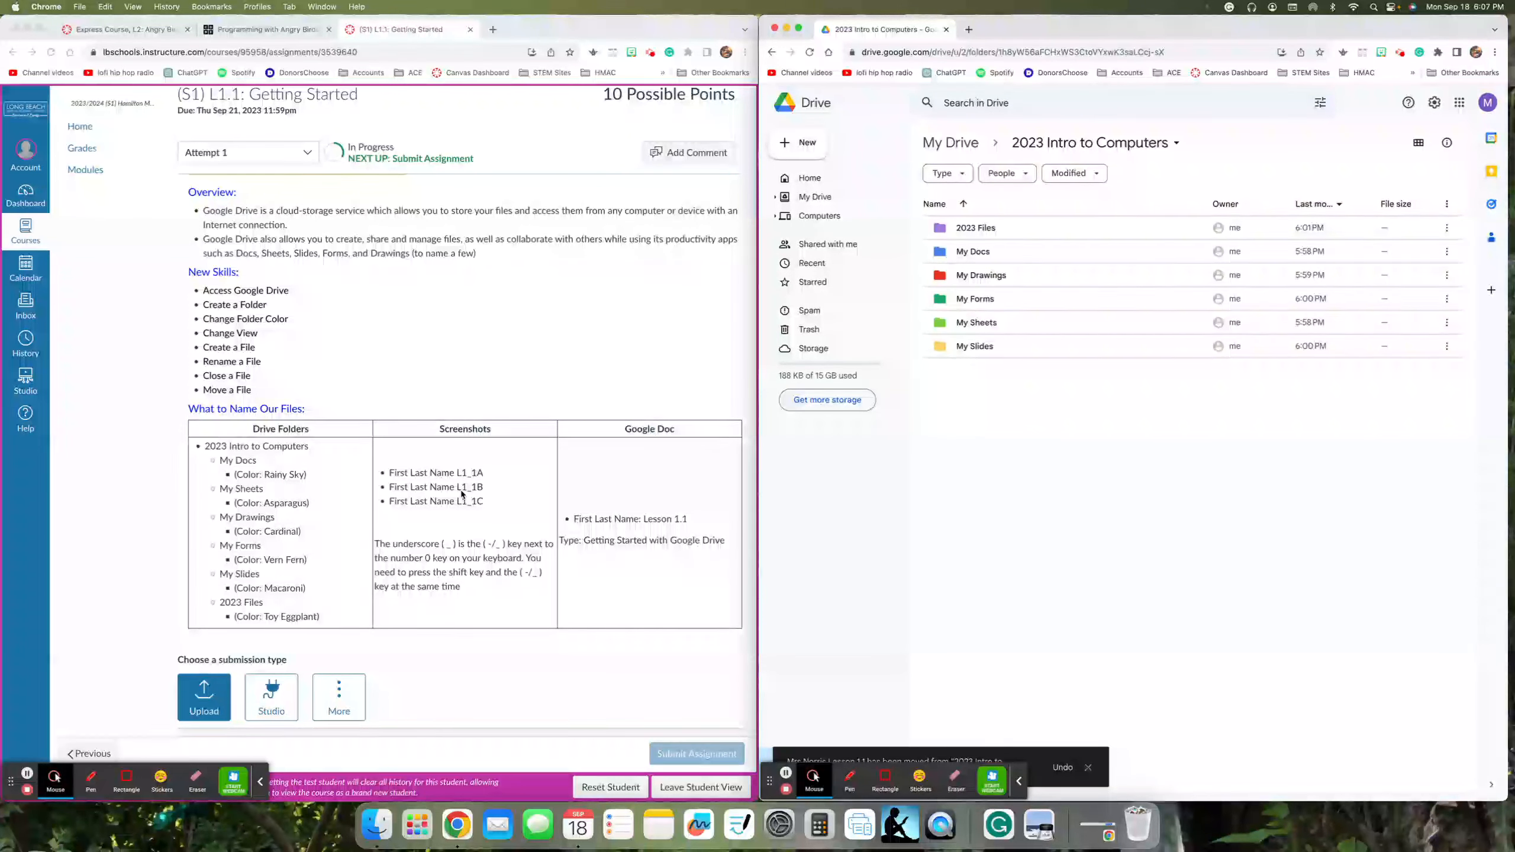
Step: Open the My Docs folder, going back to 2023 Intro to Computers and in again to practise the folder path
{"action": "double_click", "coordinate": [990, 256]}
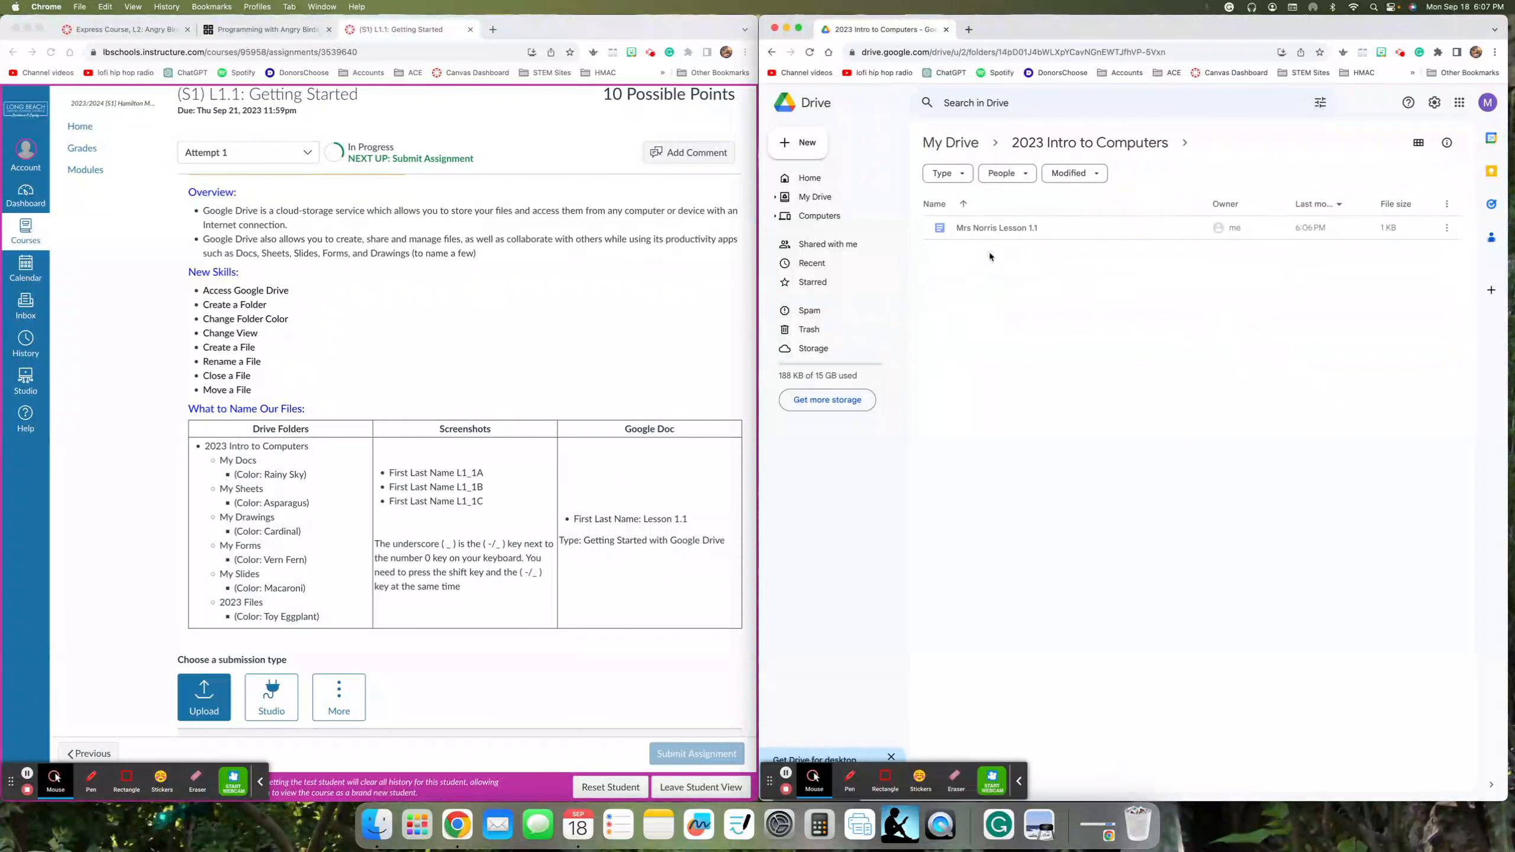
{"action": "left_click", "coordinate": [1050, 142]}
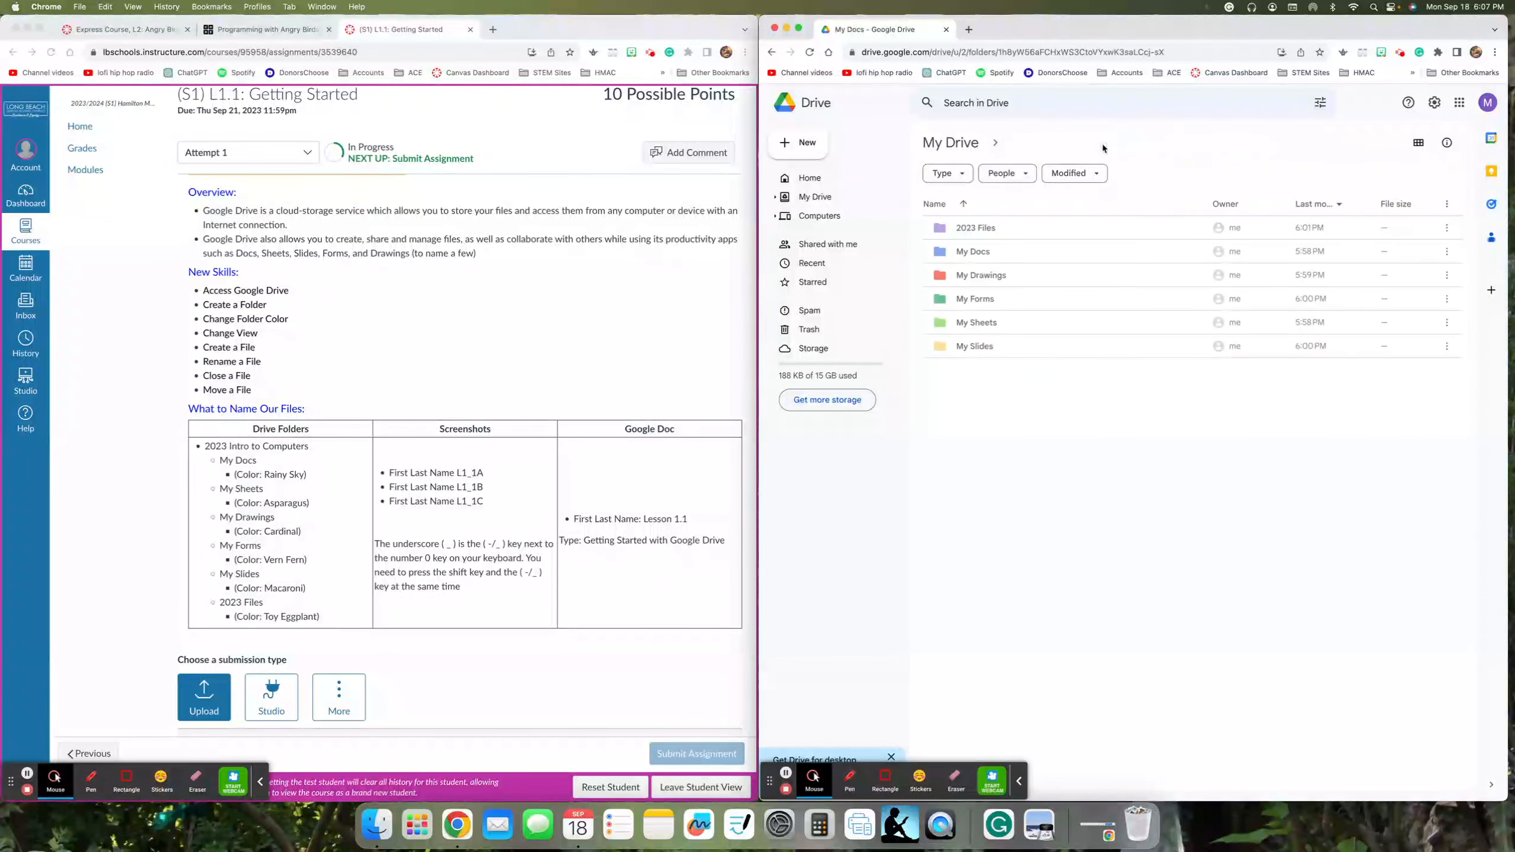
{"action": "double_click", "coordinate": [1011, 254]}
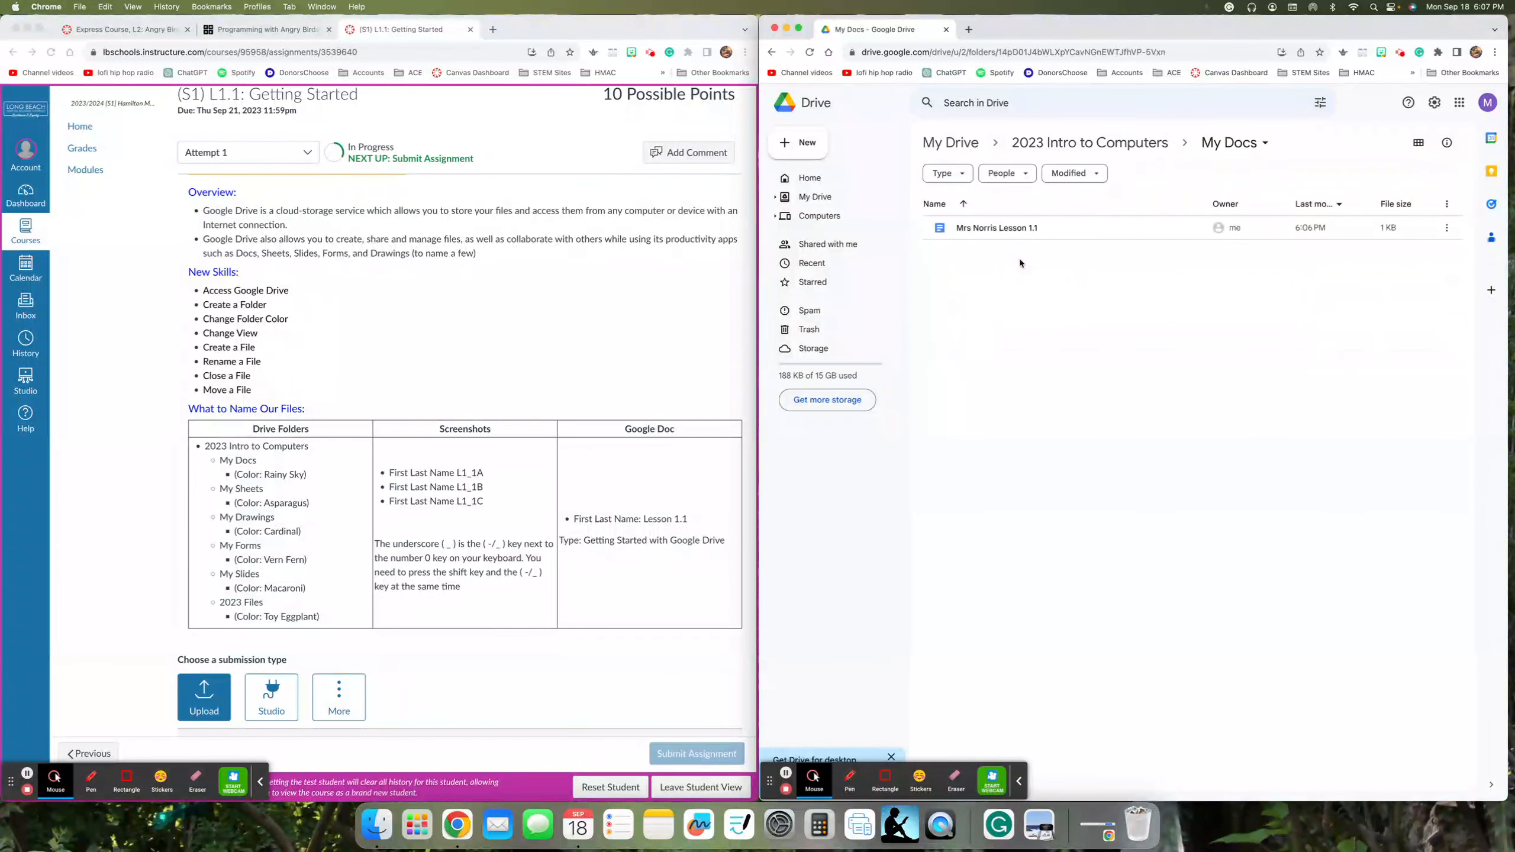
{"action": "left_click", "coordinate": [1146, 147]}
{"action": "left_click", "coordinate": [1020, 259]}
{"action": "double_click", "coordinate": [1020, 260]}
{"action": "left_click", "coordinate": [944, 345]}
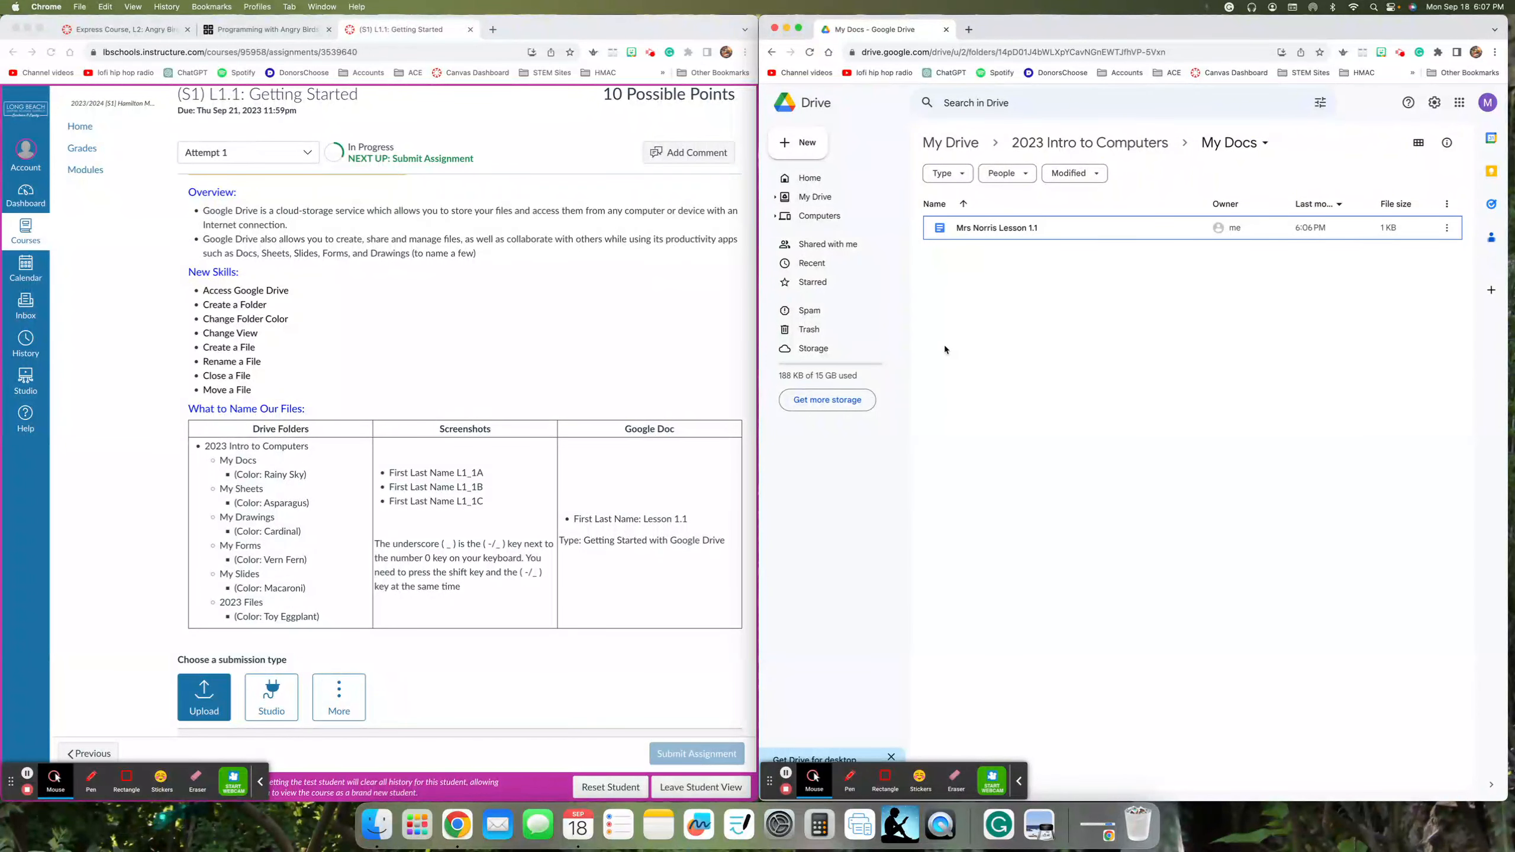
Step: Capture an area screenshot of the My Docs folder path and its document, and narrow the browser window to uncover the desktop files
{"action": "key", "text": "super+shift+4"}
{"action": "left_click_drag", "start_coordinate": [909, 122], "coordinate": [1289, 255]}
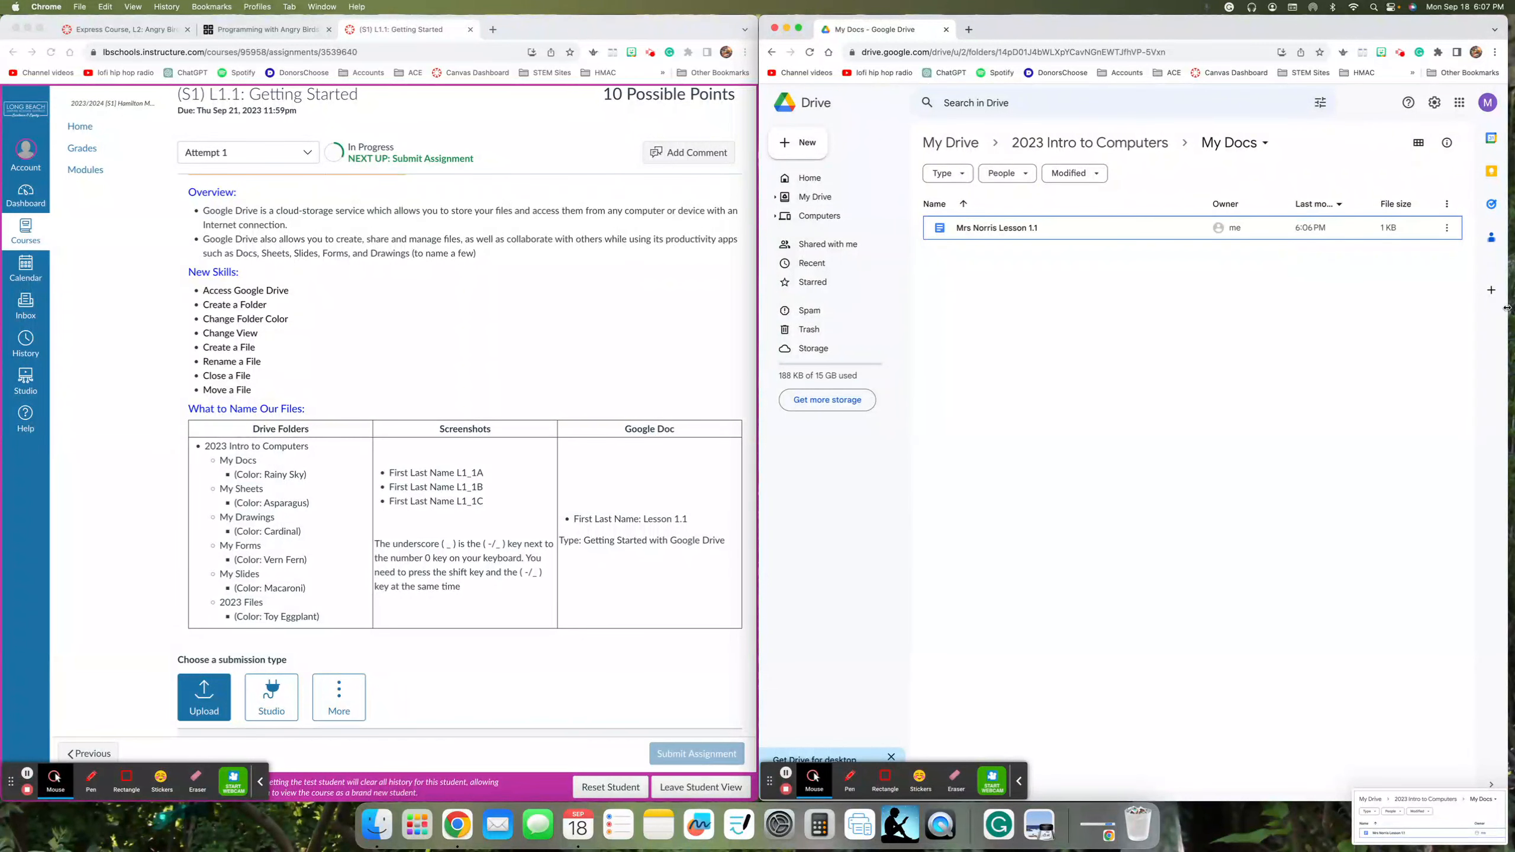
{"action": "left_click_drag", "start_coordinate": [1508, 309], "coordinate": [1404, 310]}
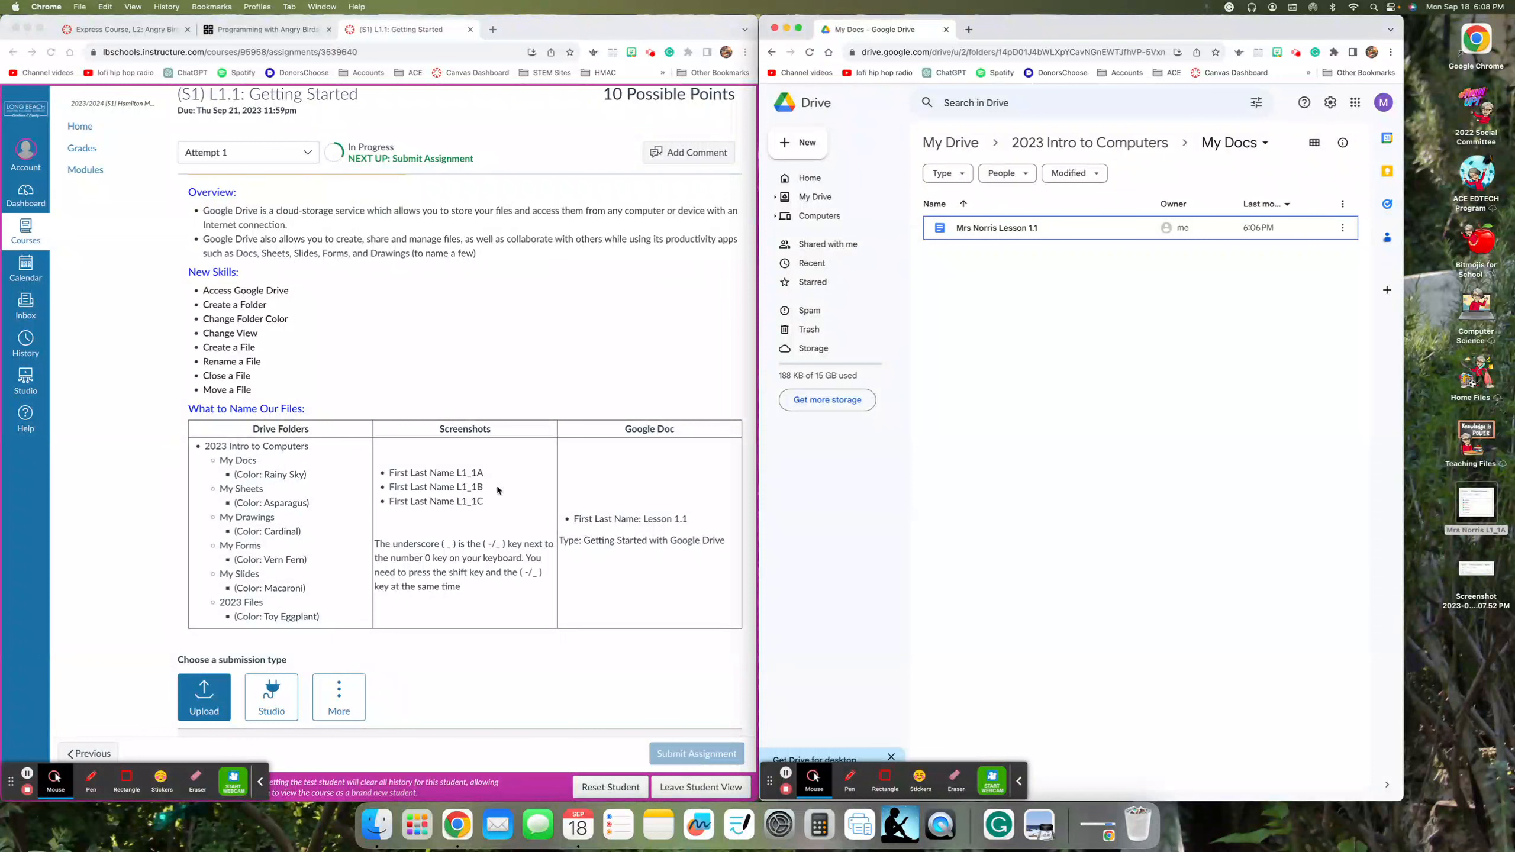
Step: Rename the My Docs screenshot on the desktop with the submitter's name followed by L1_1B, and widen the browser window again
{"action": "left_click", "coordinate": [1475, 599]}
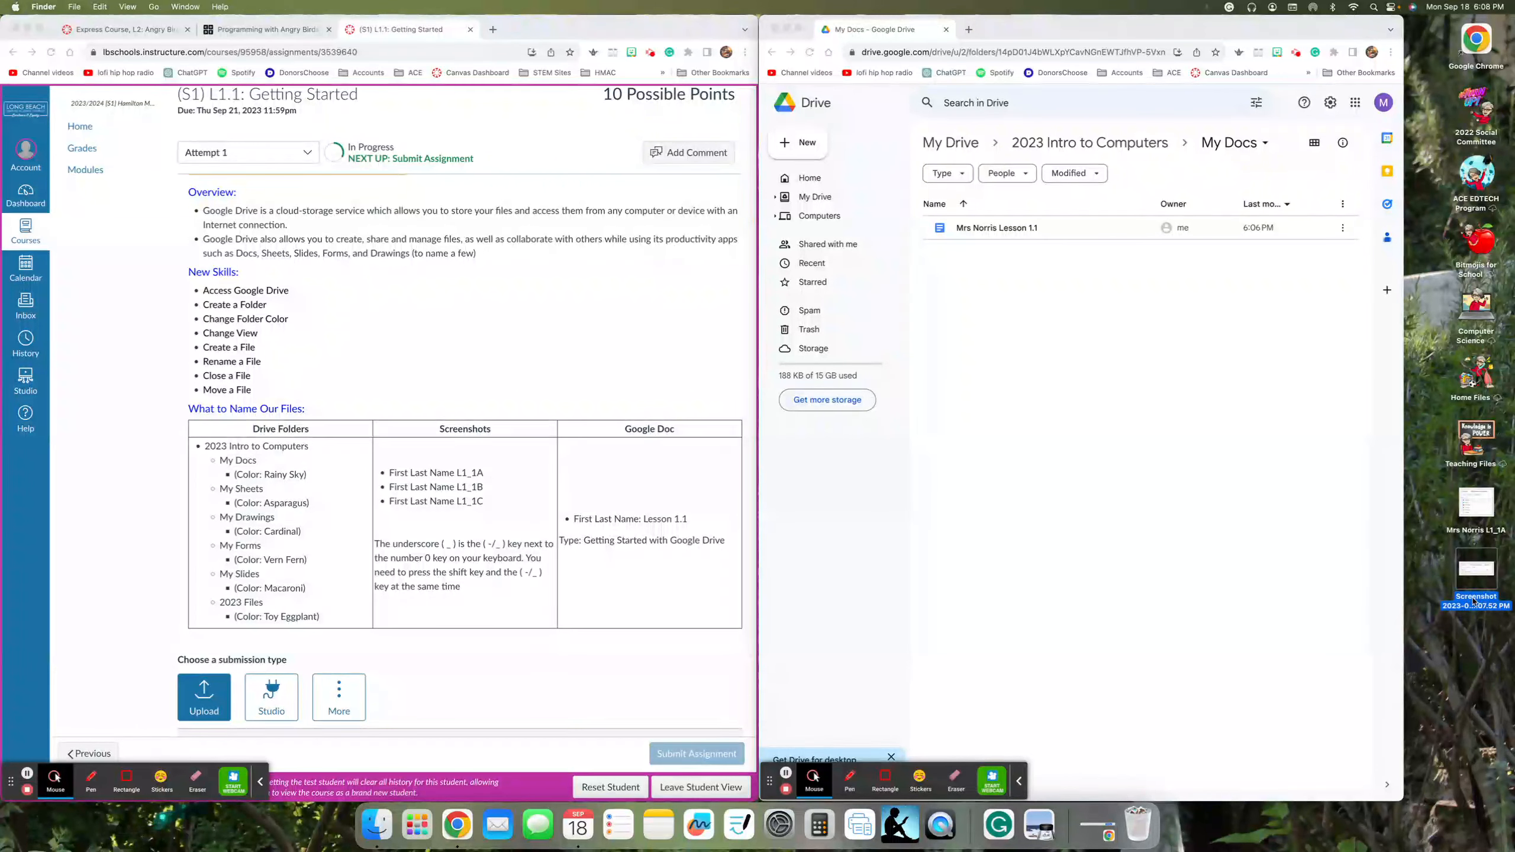
{"action": "right_click", "coordinate": [1474, 600]}
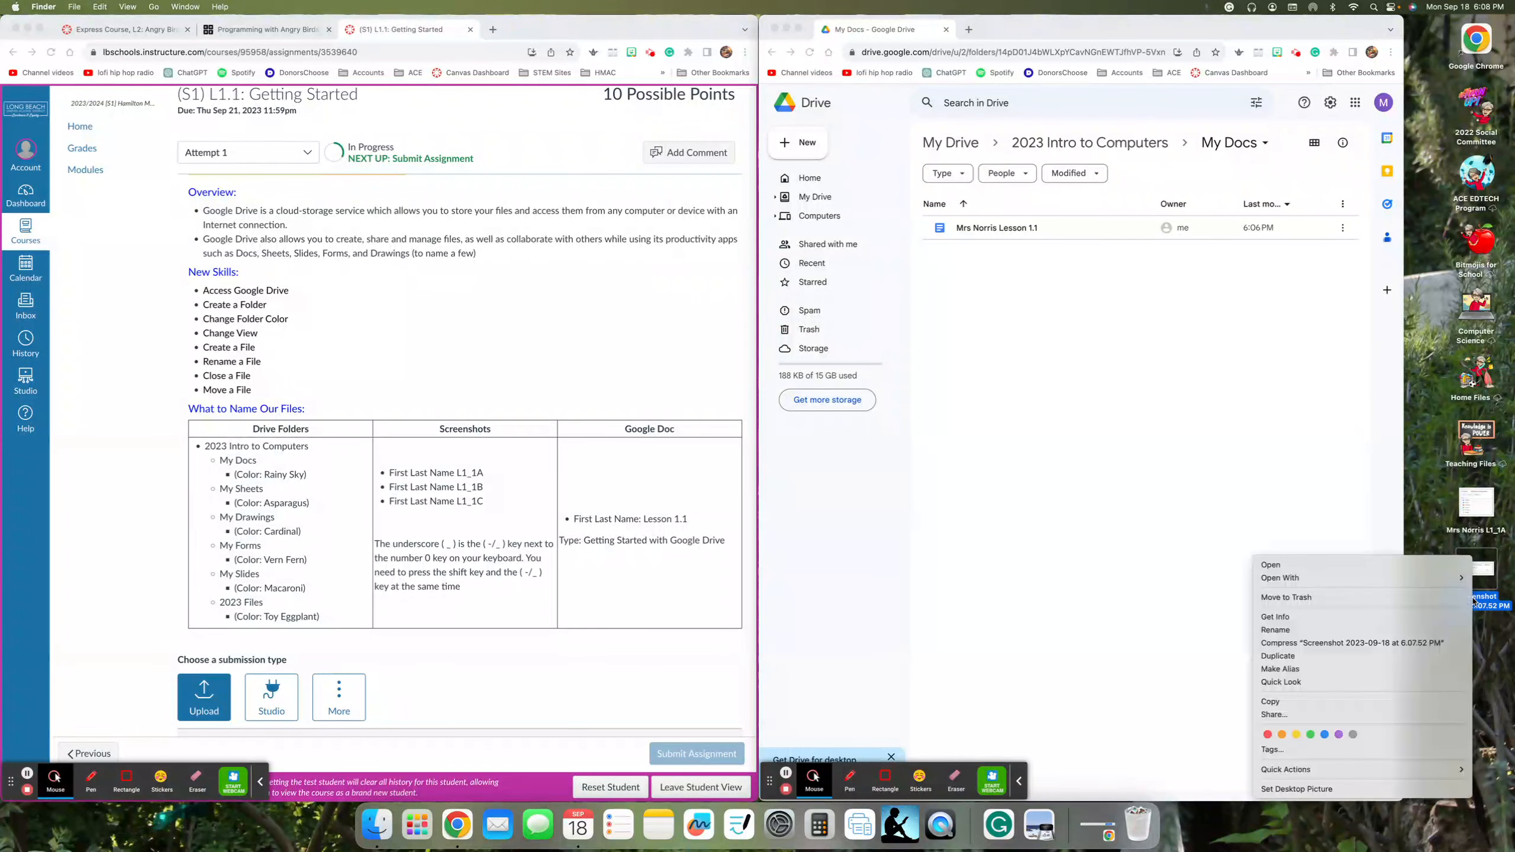
{"action": "left_click", "coordinate": [1423, 629]}
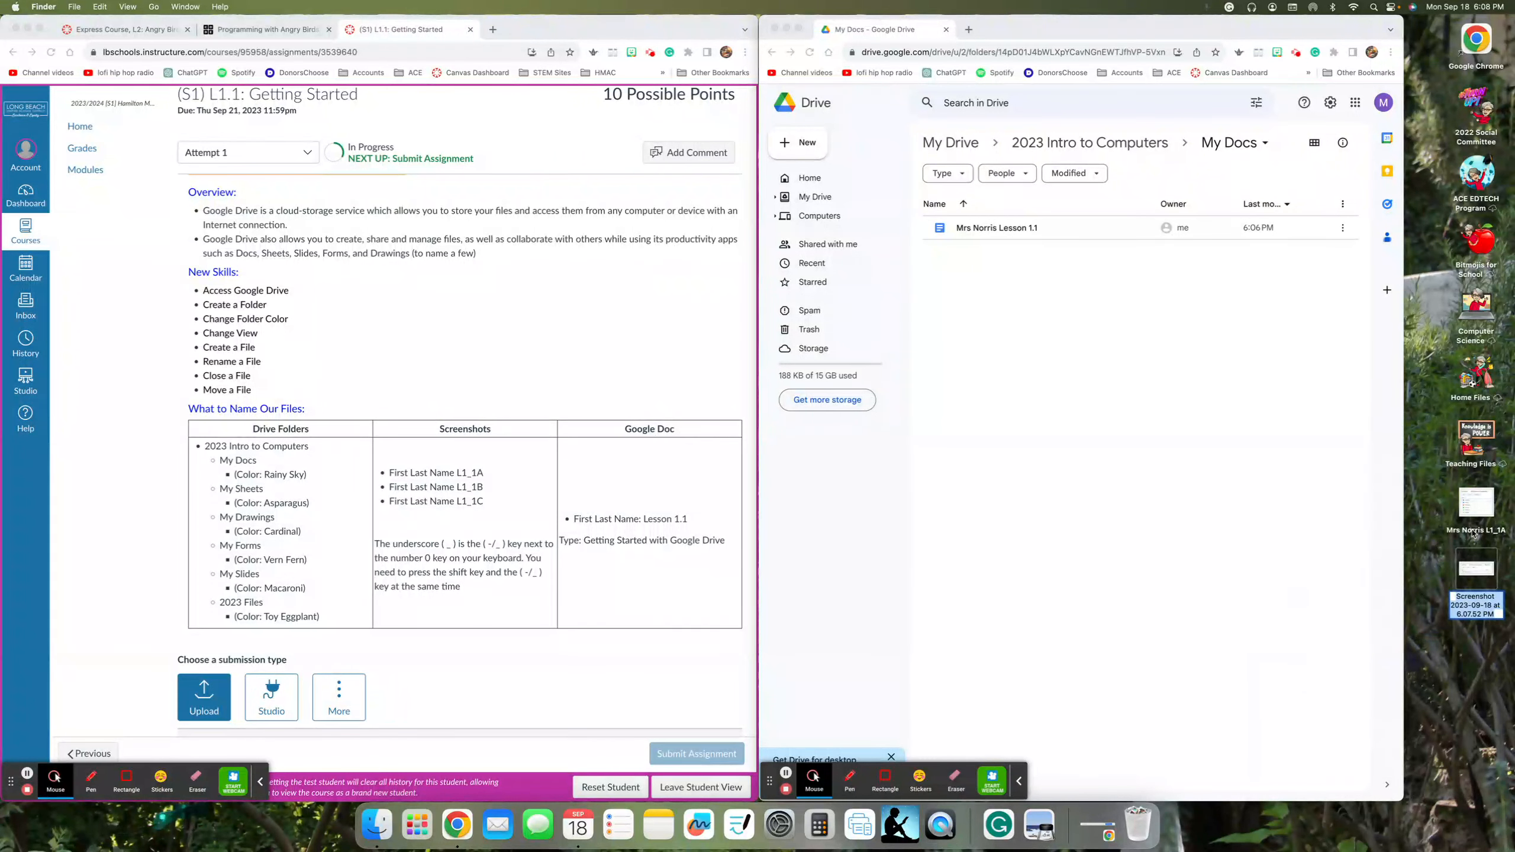
{"action": "type", "text": "Mrs"}
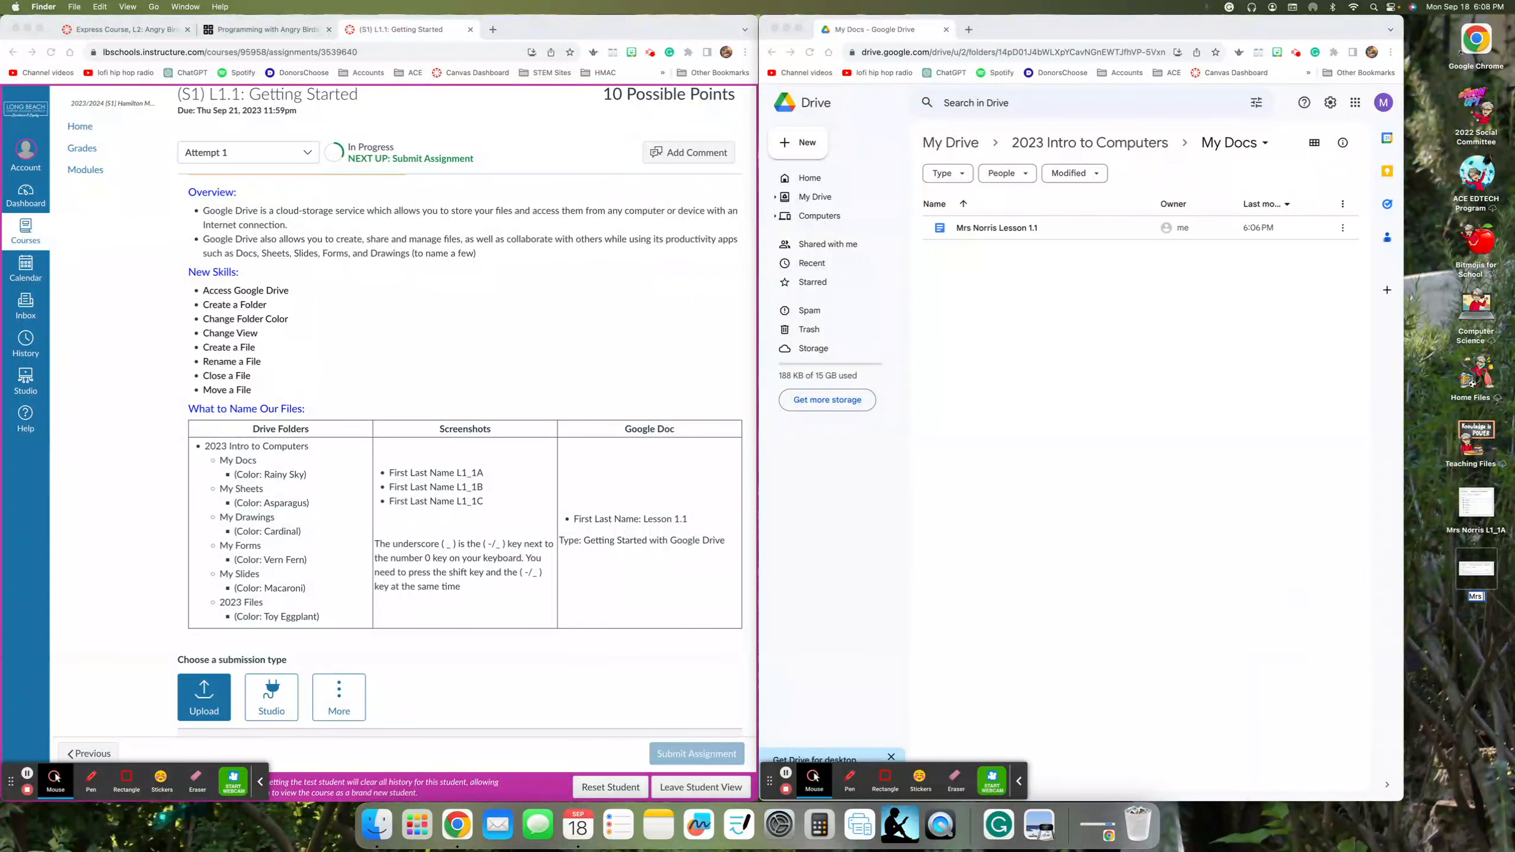
{"action": "type", "text": " Norris L1_1B"}
{"action": "key", "text": "Return"}
{"action": "left_click", "coordinate": [1430, 574]}
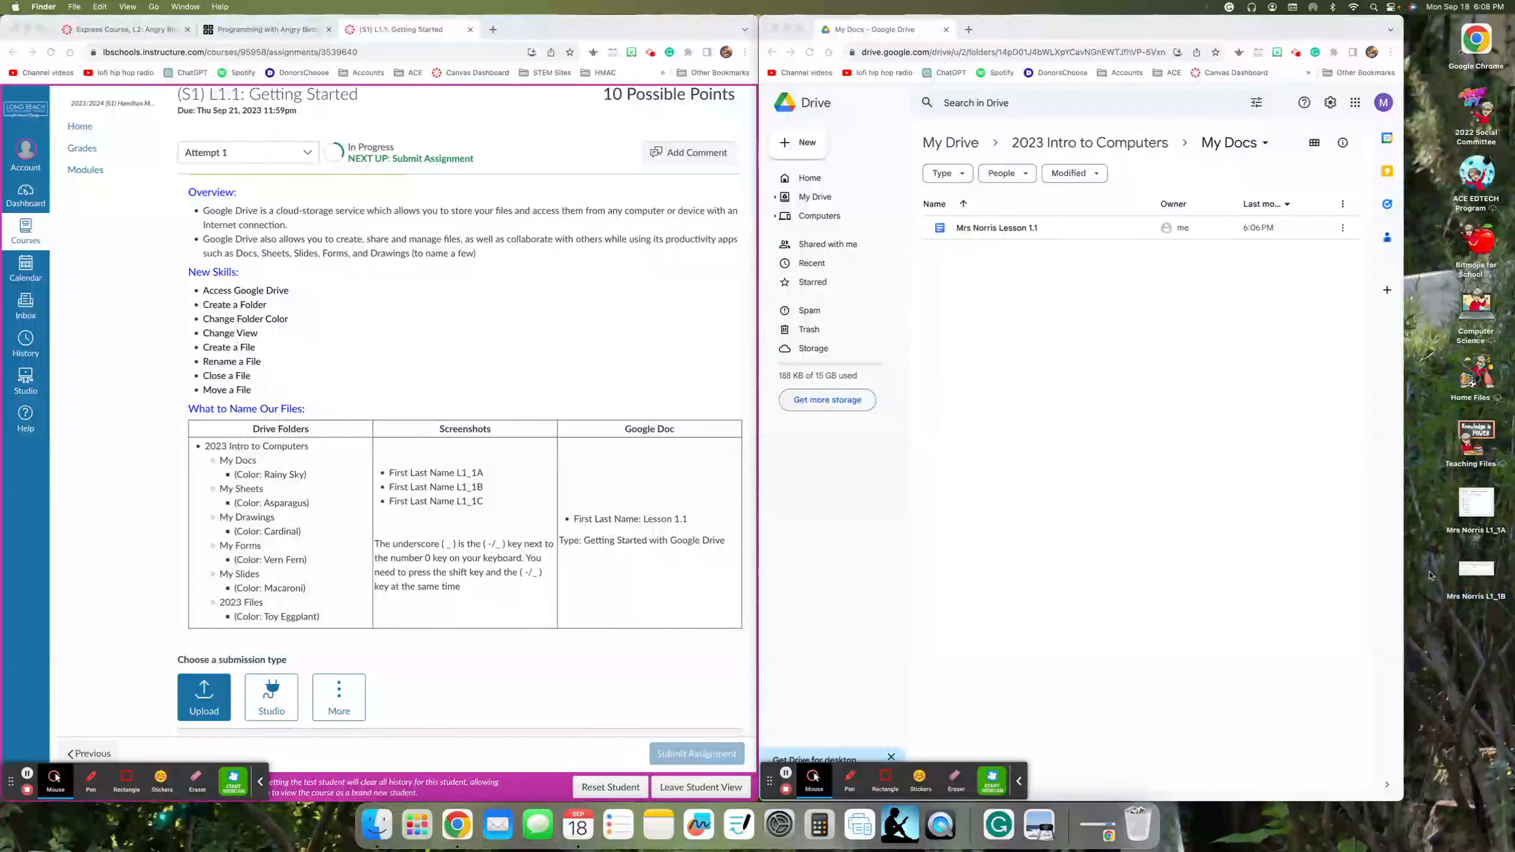
{"action": "left_click", "coordinate": [1405, 592]}
{"action": "left_click_drag", "start_coordinate": [1407, 591], "coordinate": [1513, 591]}
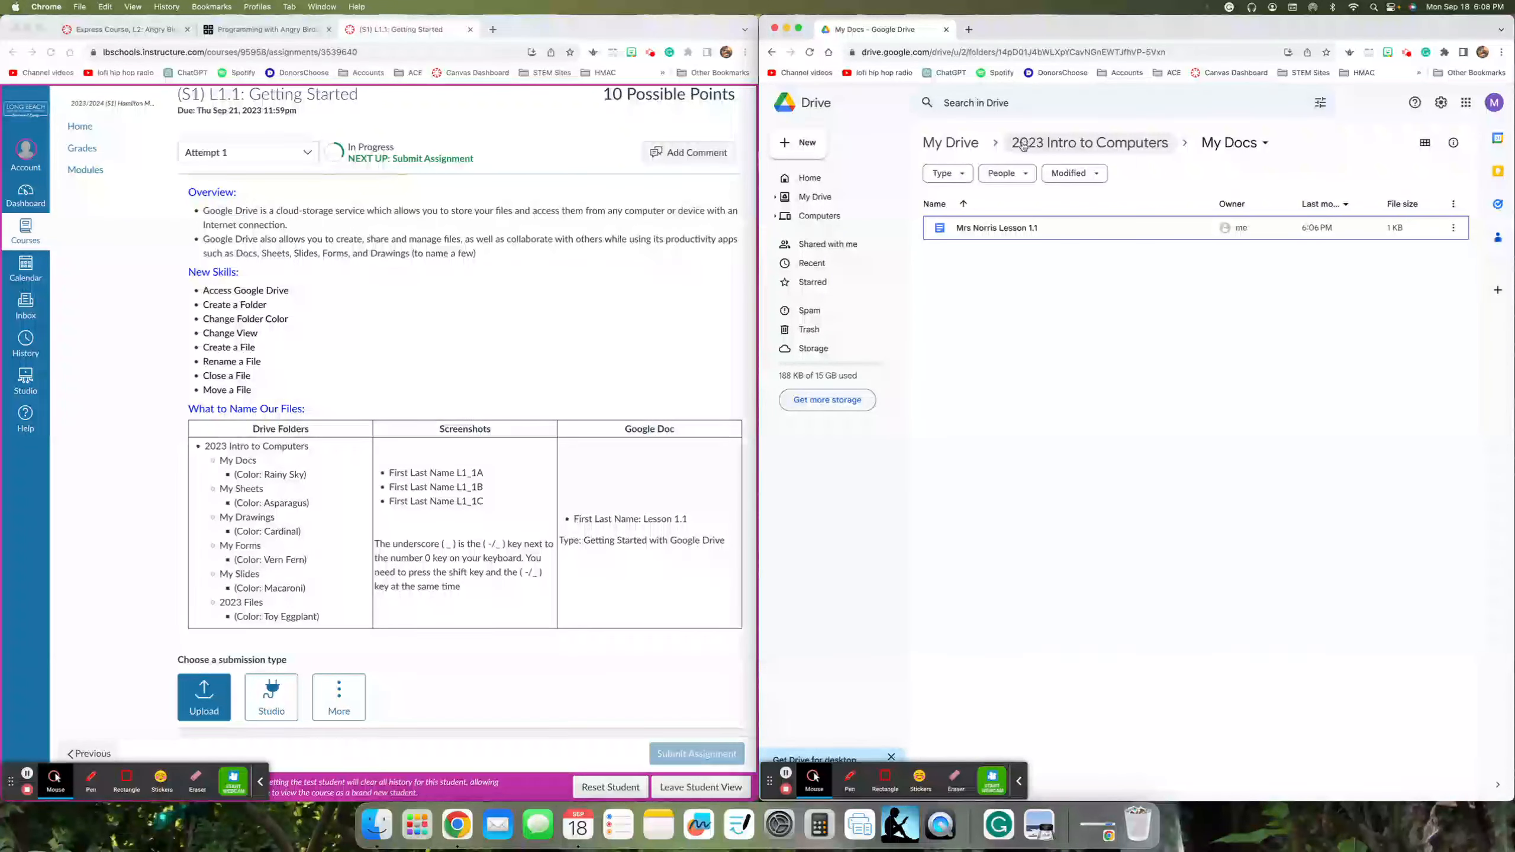
Step: Create a folder named Coding inside the 2023 Files folder of 2023 Intro to Computers
{"action": "left_click", "coordinate": [1137, 151]}
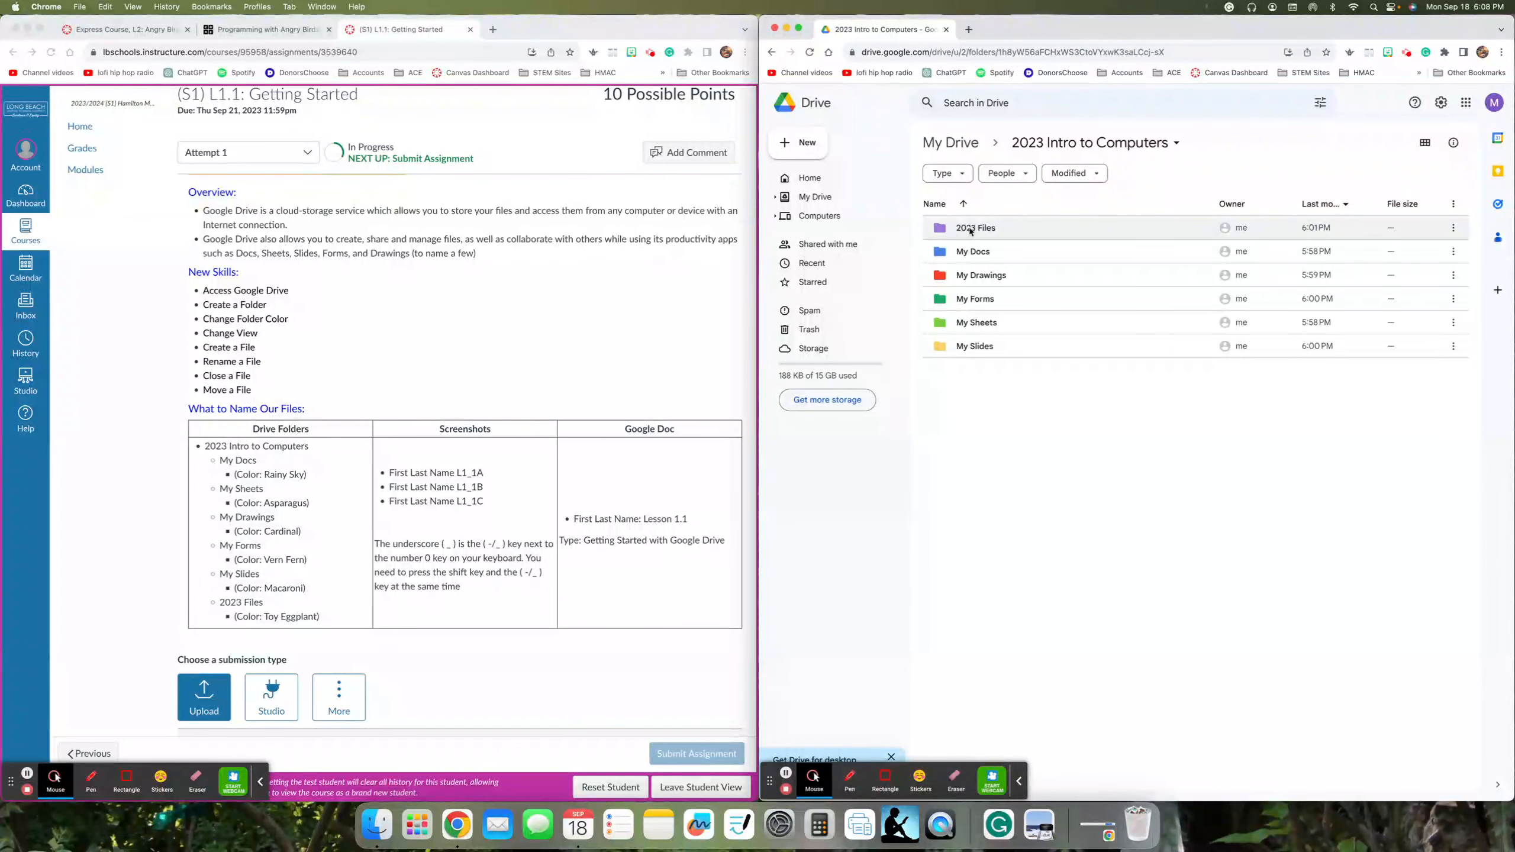
{"action": "double_click", "coordinate": [989, 233]}
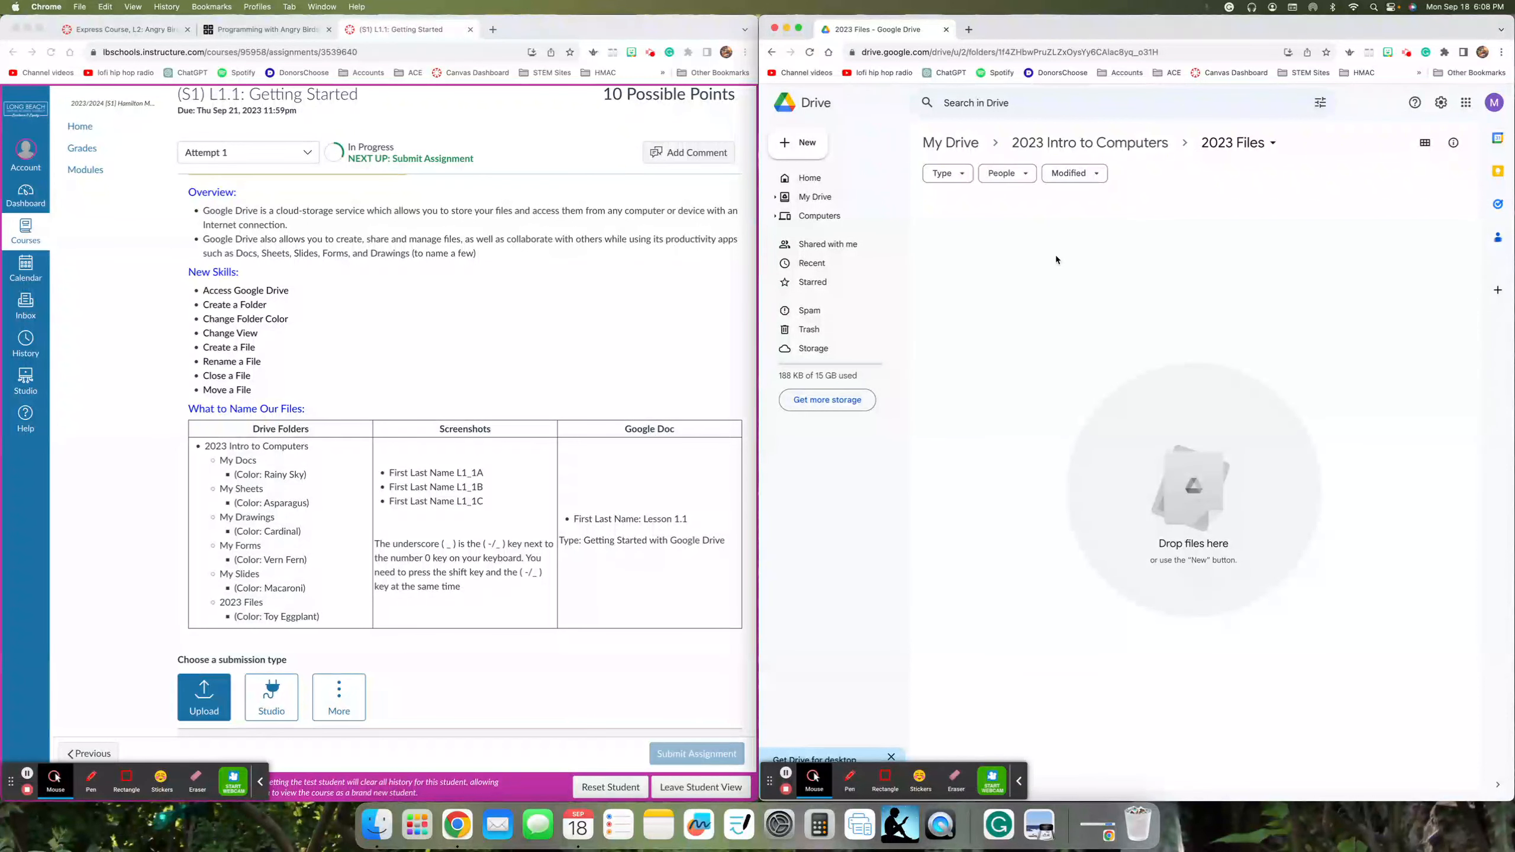
{"action": "right_click", "coordinate": [990, 242]}
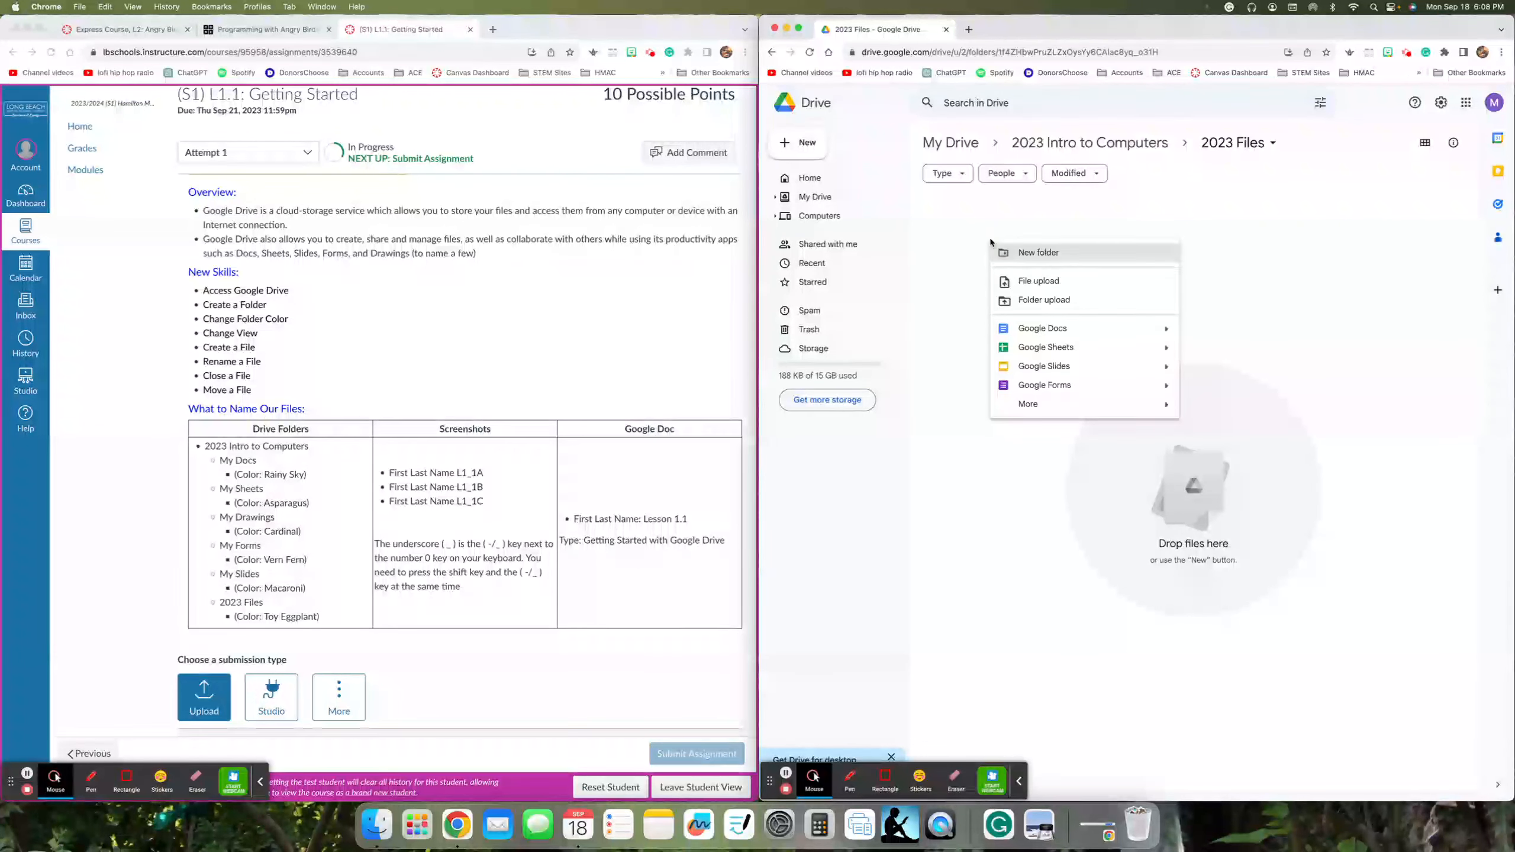
{"action": "left_click", "coordinate": [1023, 254]}
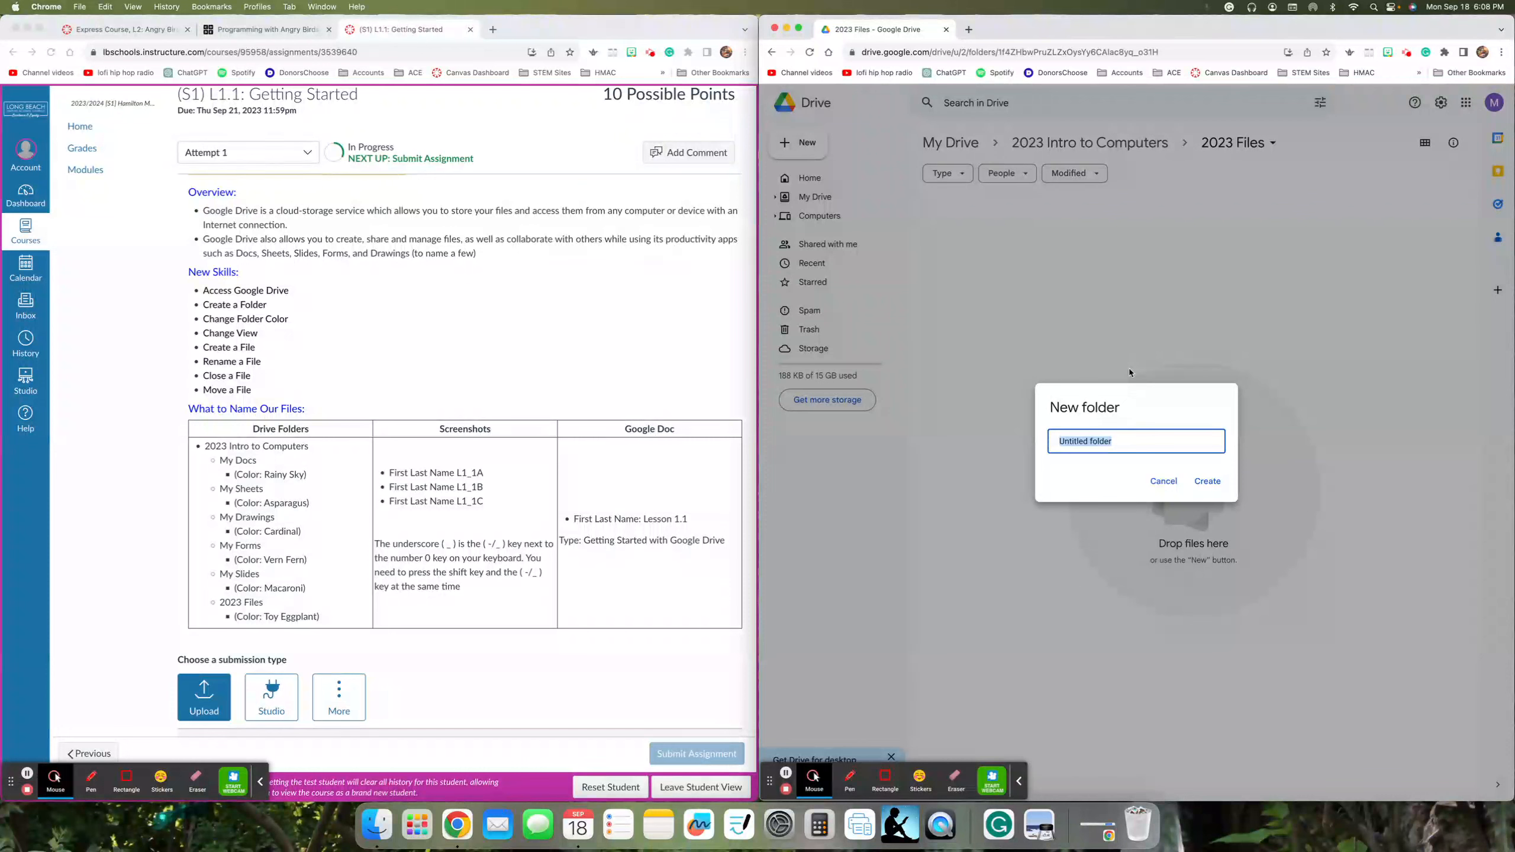
{"action": "type", "text": "Coding"}
{"action": "left_click", "coordinate": [1209, 480]}
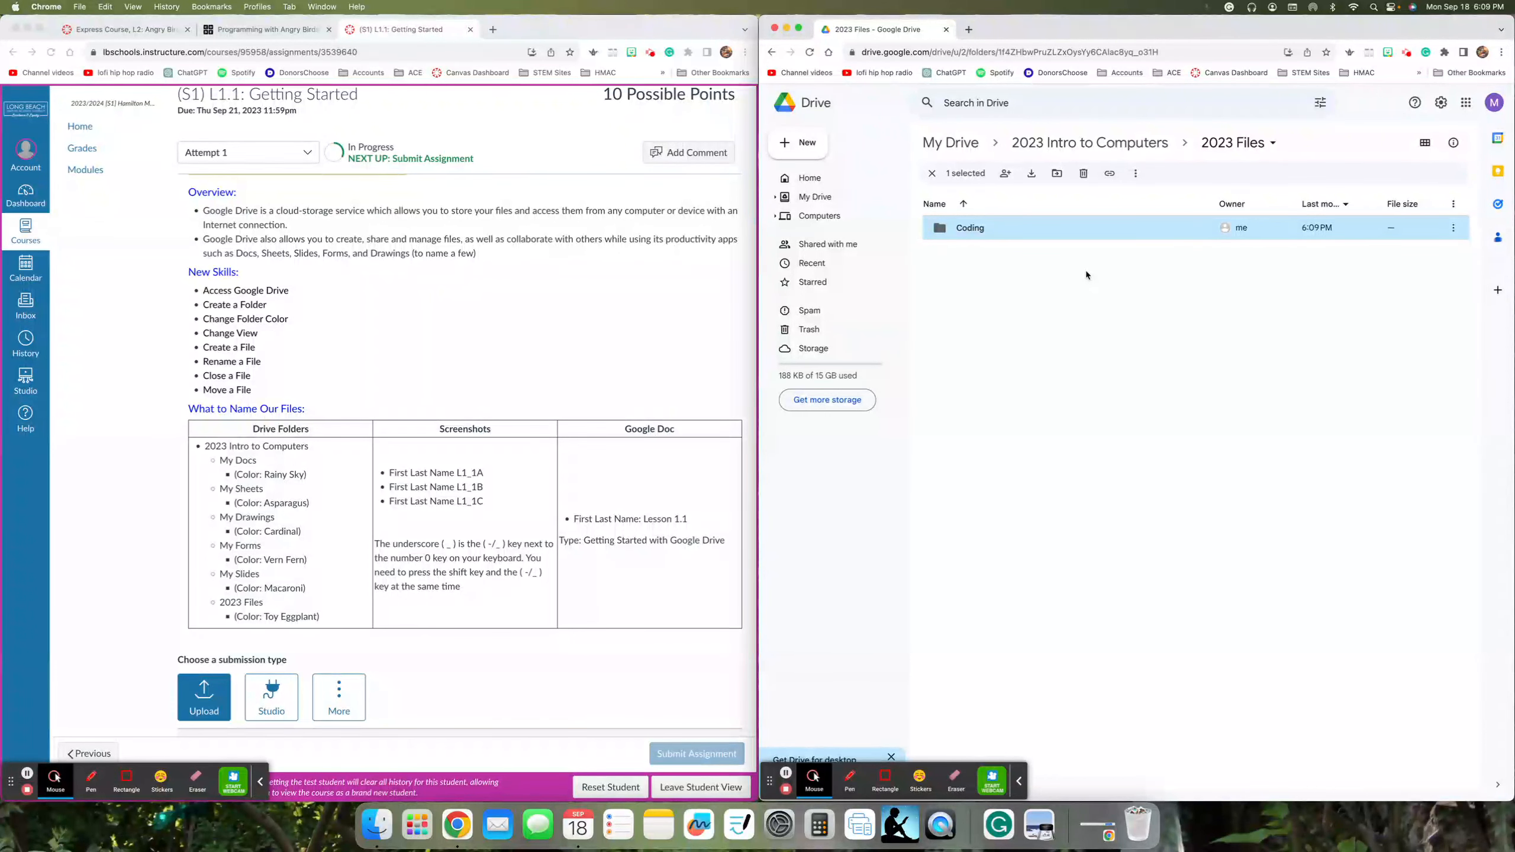
Step: Capture an area screenshot of the 2023 Files folder path and the Coding folder
{"action": "key", "text": "super+shift+4"}
{"action": "left_click_drag", "start_coordinate": [913, 125], "coordinate": [1286, 266]}
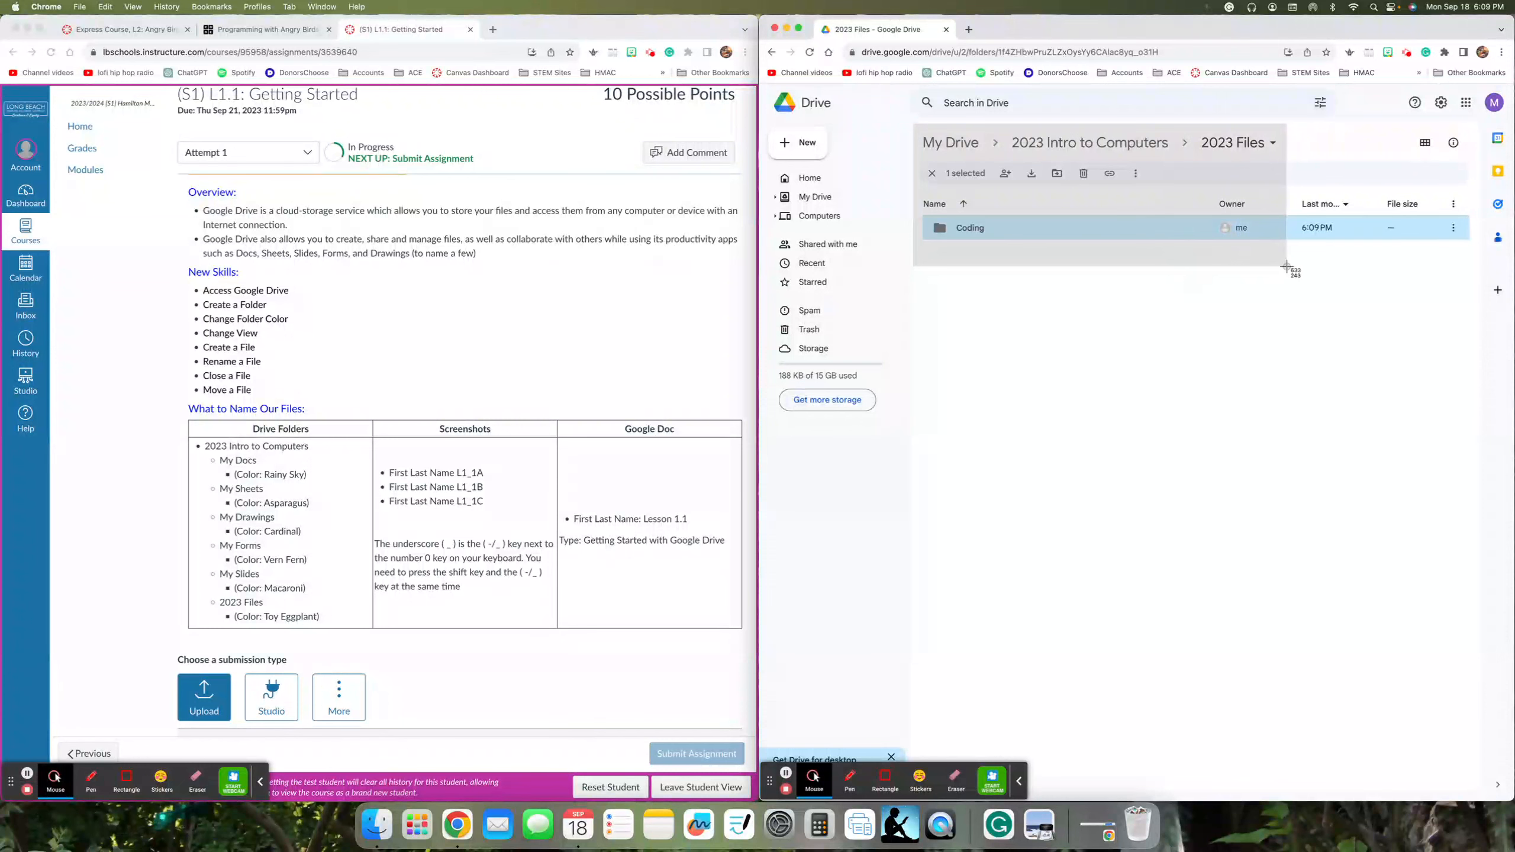
{"action": "left_click_drag", "start_coordinate": [1287, 267], "coordinate": [1286, 267]}
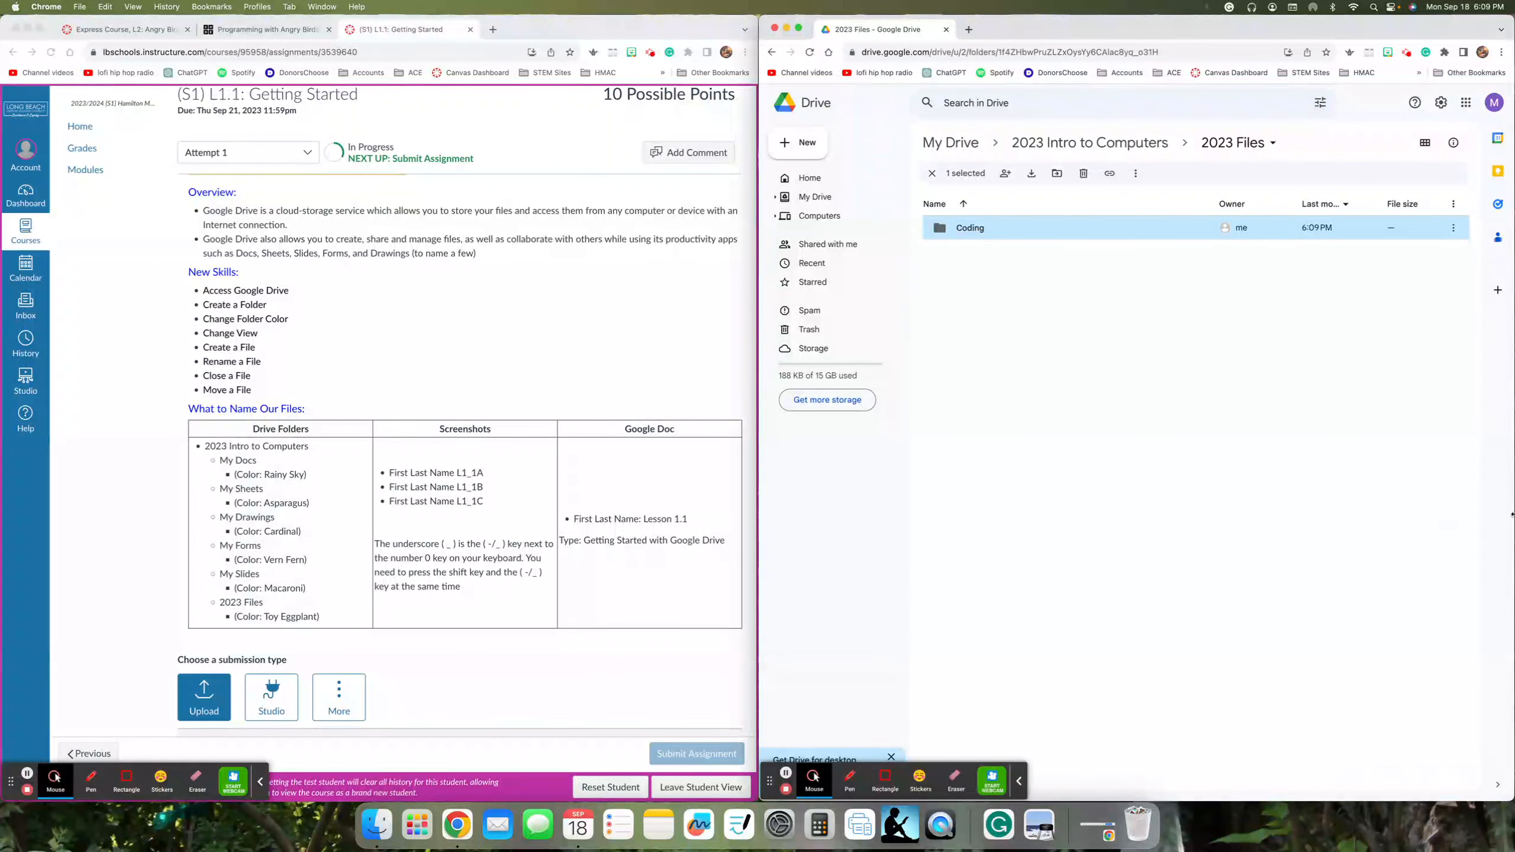
Step: Narrow the Drive window to uncover the desktop and rename the newest screenshot with the submitter's name followed by L1_1C
{"action": "left_click_drag", "start_coordinate": [1513, 513], "coordinate": [1401, 508]}
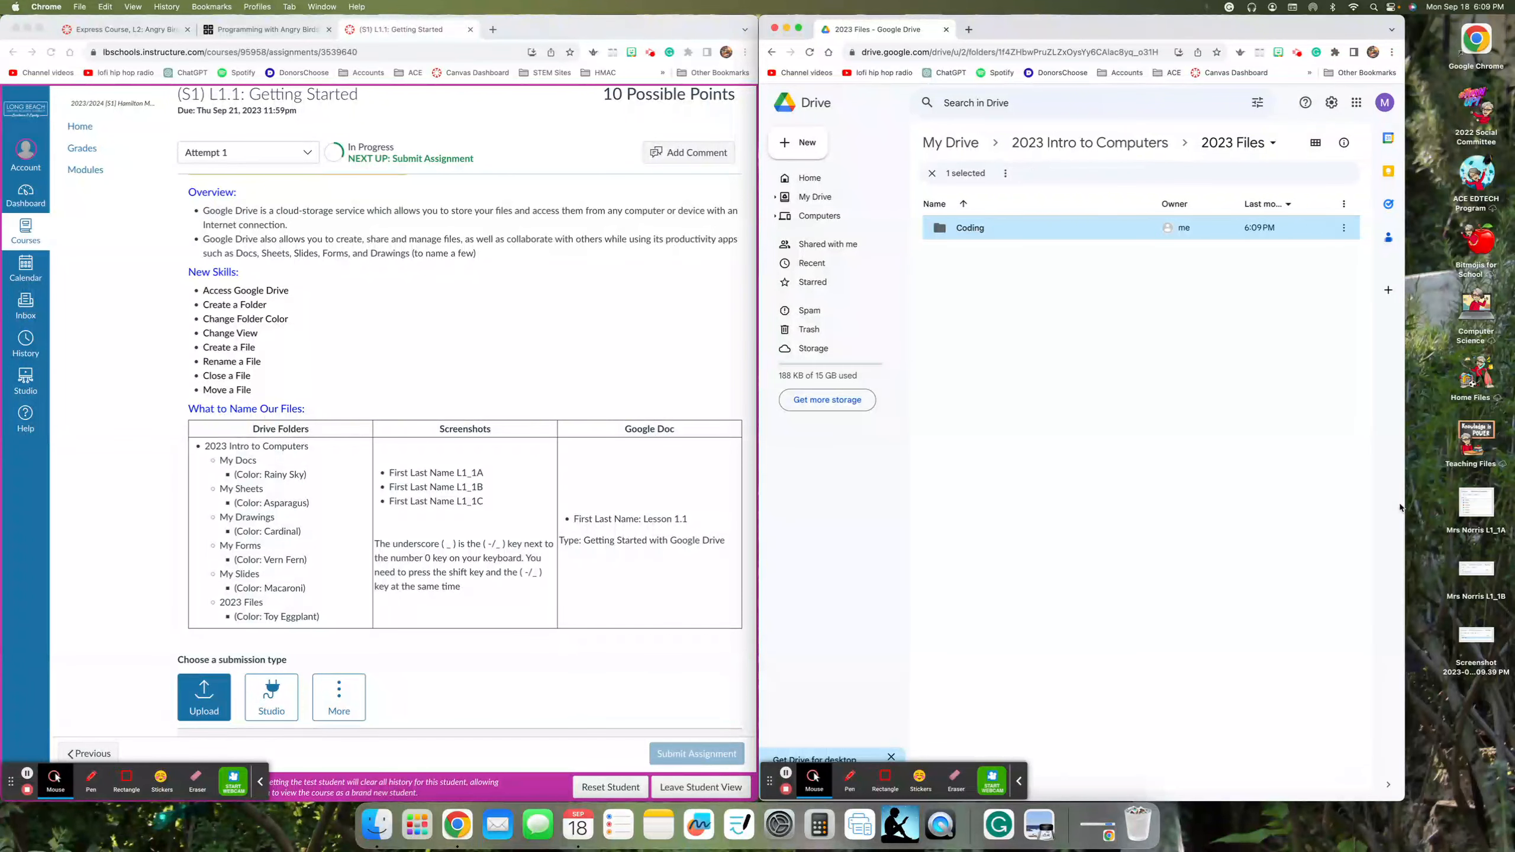
{"action": "right_click", "coordinate": [1474, 667]}
{"action": "left_click", "coordinate": [1407, 632]}
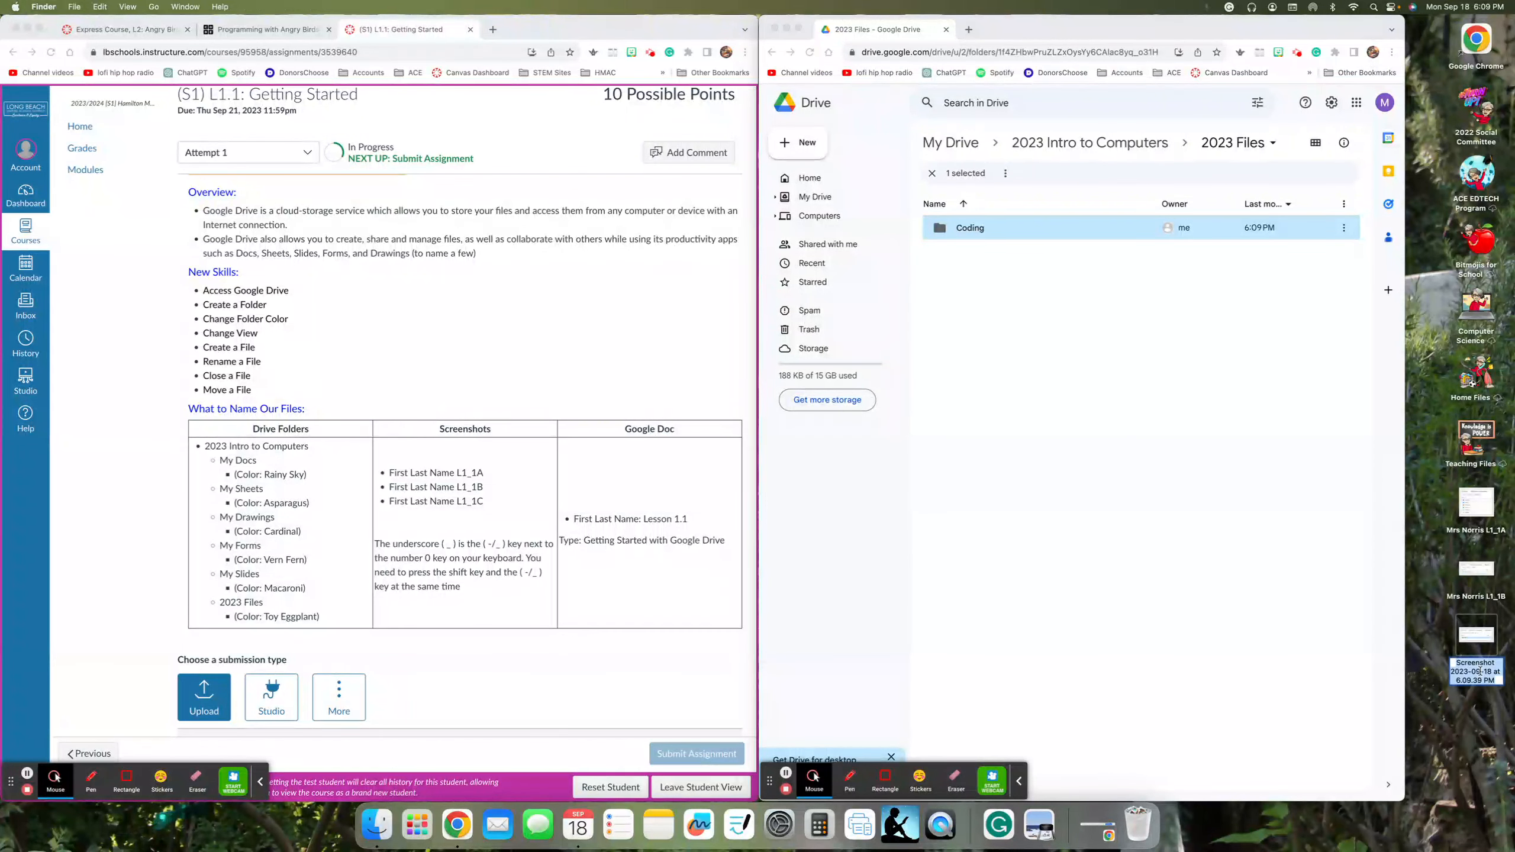
{"action": "type", "text": "Mrs"}
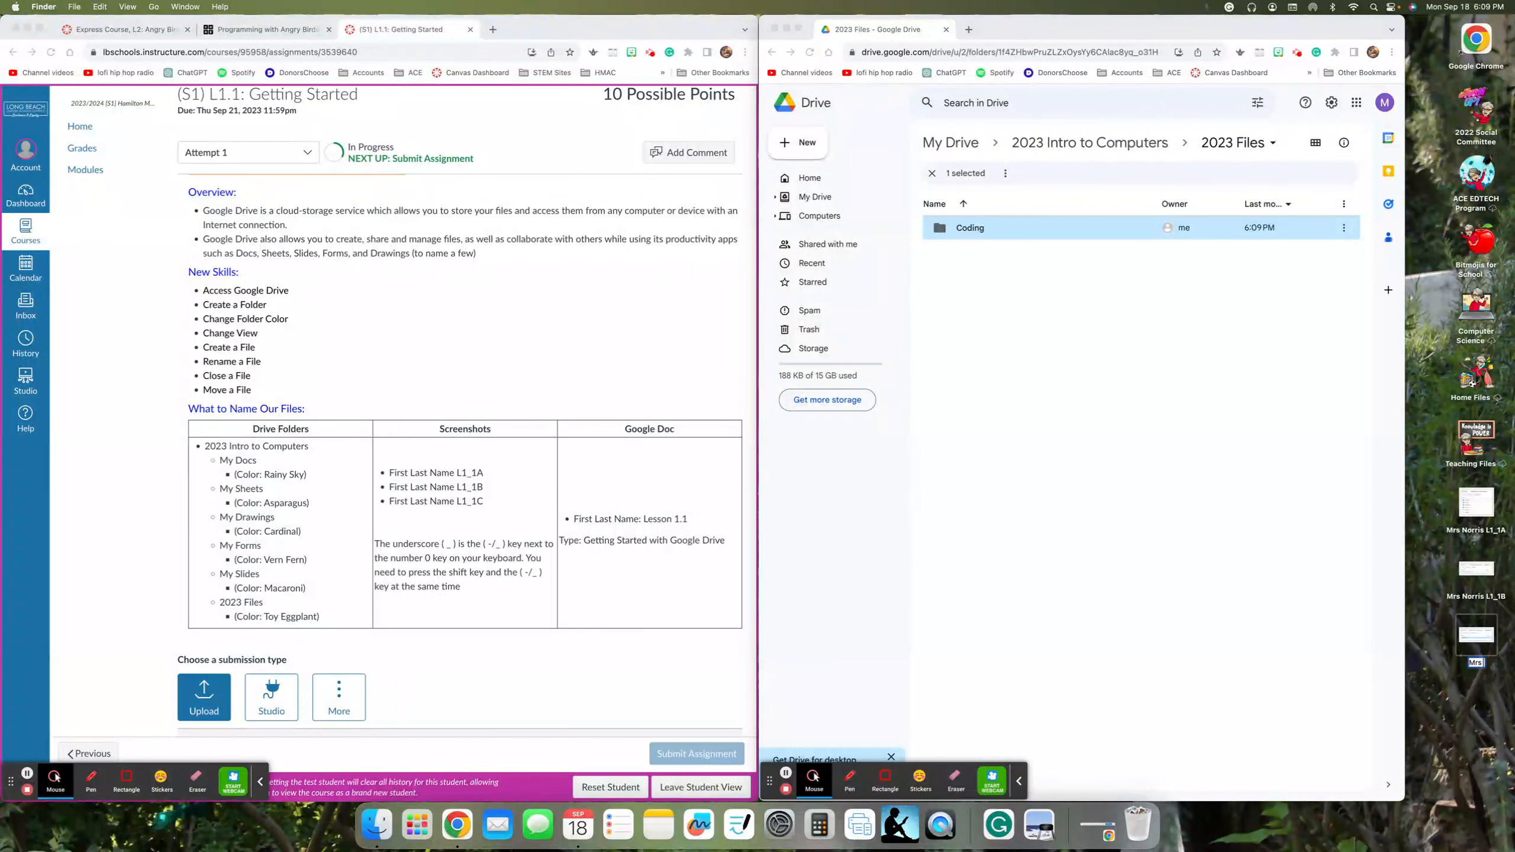
{"action": "type", "text": " Norris L1"}
{"action": "type", "text": "_1B"}
{"action": "key", "text": "BackSpace"}
{"action": "type", "text": "C"}
{"action": "key", "text": "Return"}
{"action": "left_click", "coordinate": [1405, 763]}
{"action": "left_click_drag", "start_coordinate": [1404, 764], "coordinate": [1406, 766]}
Step: Upload the L1_1A, L1_1B and L1_1C screenshots from the desktop together to the L1.1 assignment and submit it
{"action": "left_click", "coordinate": [592, 684]}
{"action": "scroll", "coordinate": [592, 684], "scroll_direction": "down", "scroll_amount": 4}
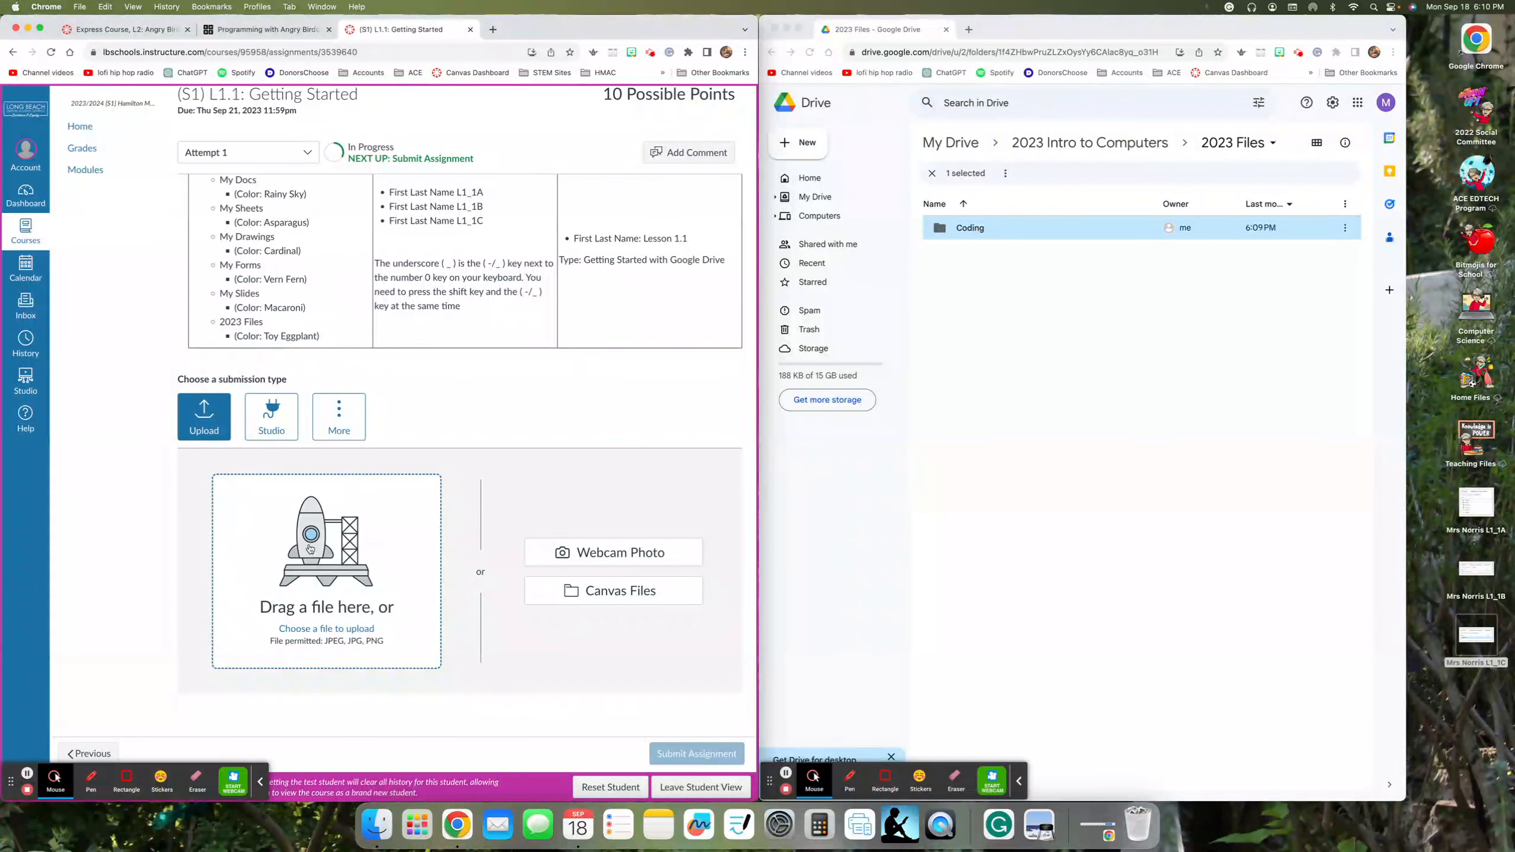
{"action": "left_click", "coordinate": [1436, 574]}
{"action": "left_click_drag", "start_coordinate": [1437, 505], "coordinate": [1500, 680]}
{"action": "left_click_drag", "start_coordinate": [1481, 507], "coordinate": [331, 533]}
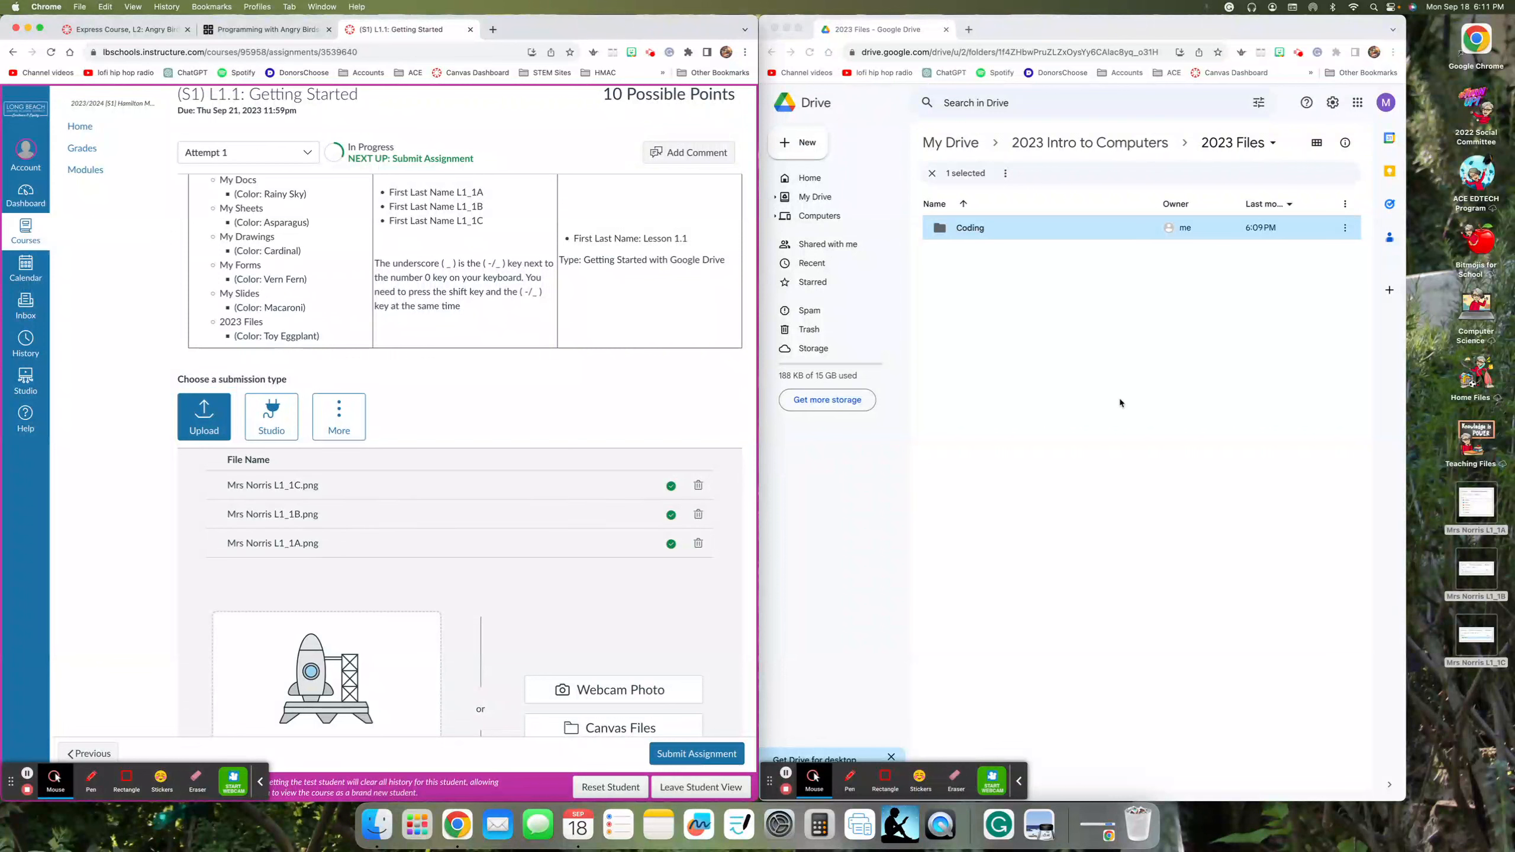
{"action": "left_click", "coordinate": [695, 754]}
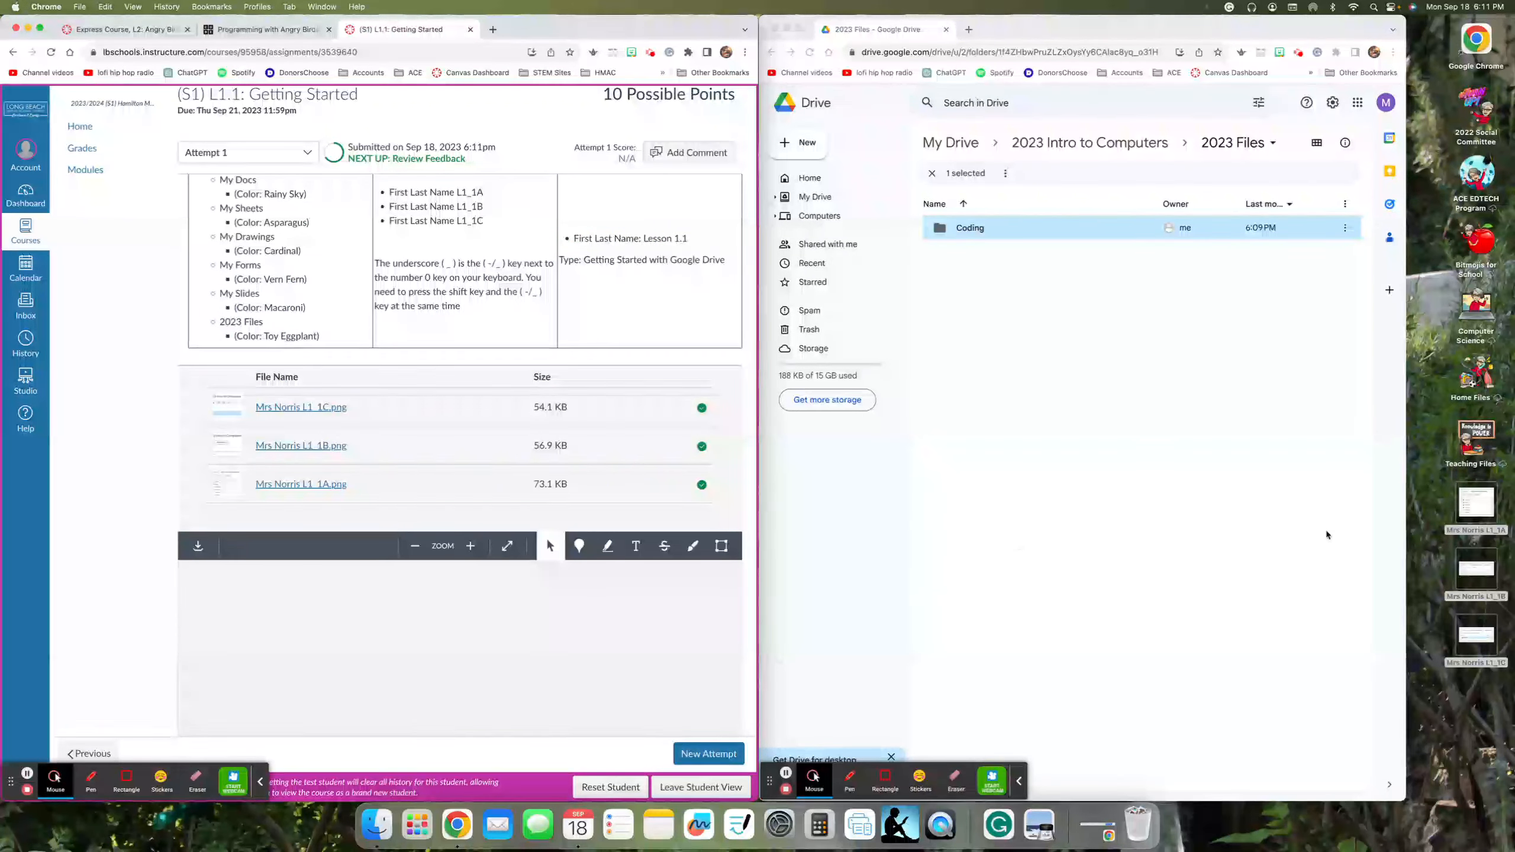
Step: Move the three submitted screenshots, L1_1A, L1_1B and L1_1C, from the desktop to the Trash
{"action": "left_click", "coordinate": [1458, 512]}
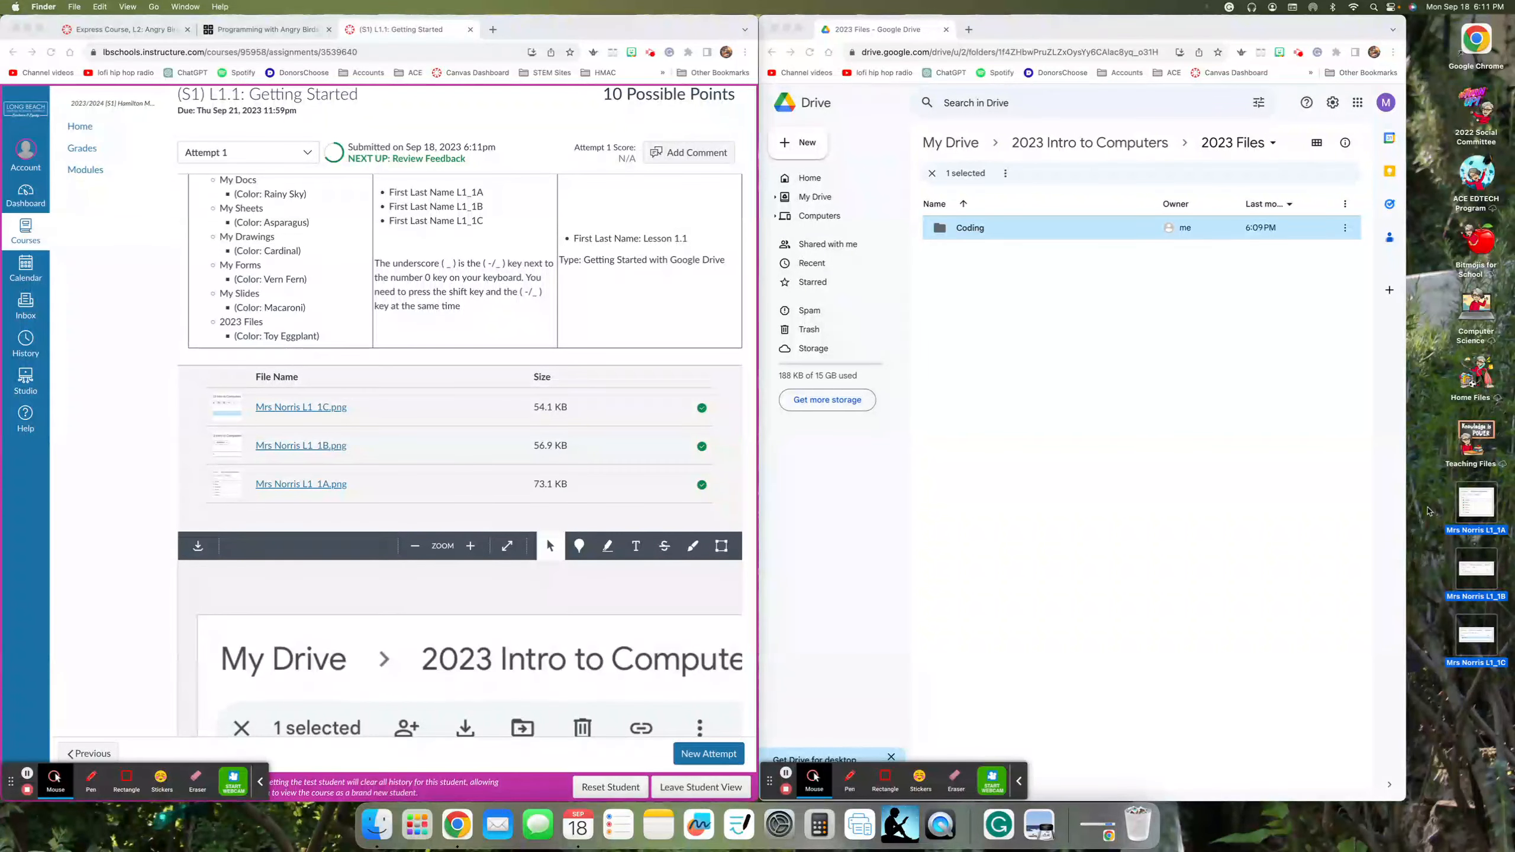
{"action": "left_click_drag", "start_coordinate": [1483, 501], "coordinate": [1157, 816]}
{"action": "left_click", "coordinate": [1439, 557]}
{"action": "left_click", "coordinate": [1473, 510]}
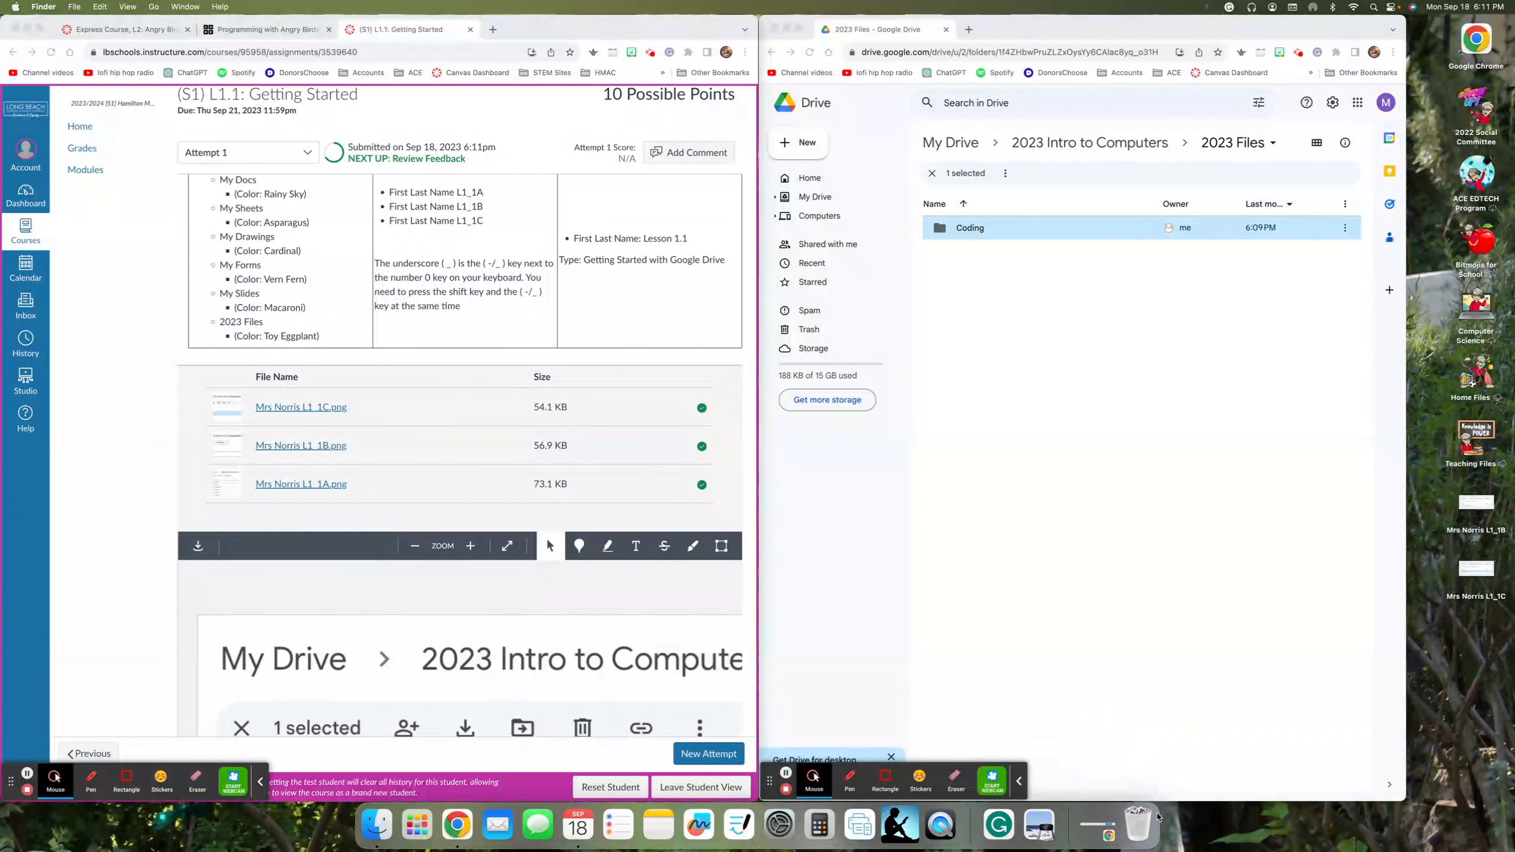
{"action": "left_click_drag", "start_coordinate": [1471, 501], "coordinate": [1207, 813]}
{"action": "left_click_drag", "start_coordinate": [1487, 499], "coordinate": [1156, 840]}
{"action": "left_click_drag", "start_coordinate": [1481, 504], "coordinate": [1138, 825]}
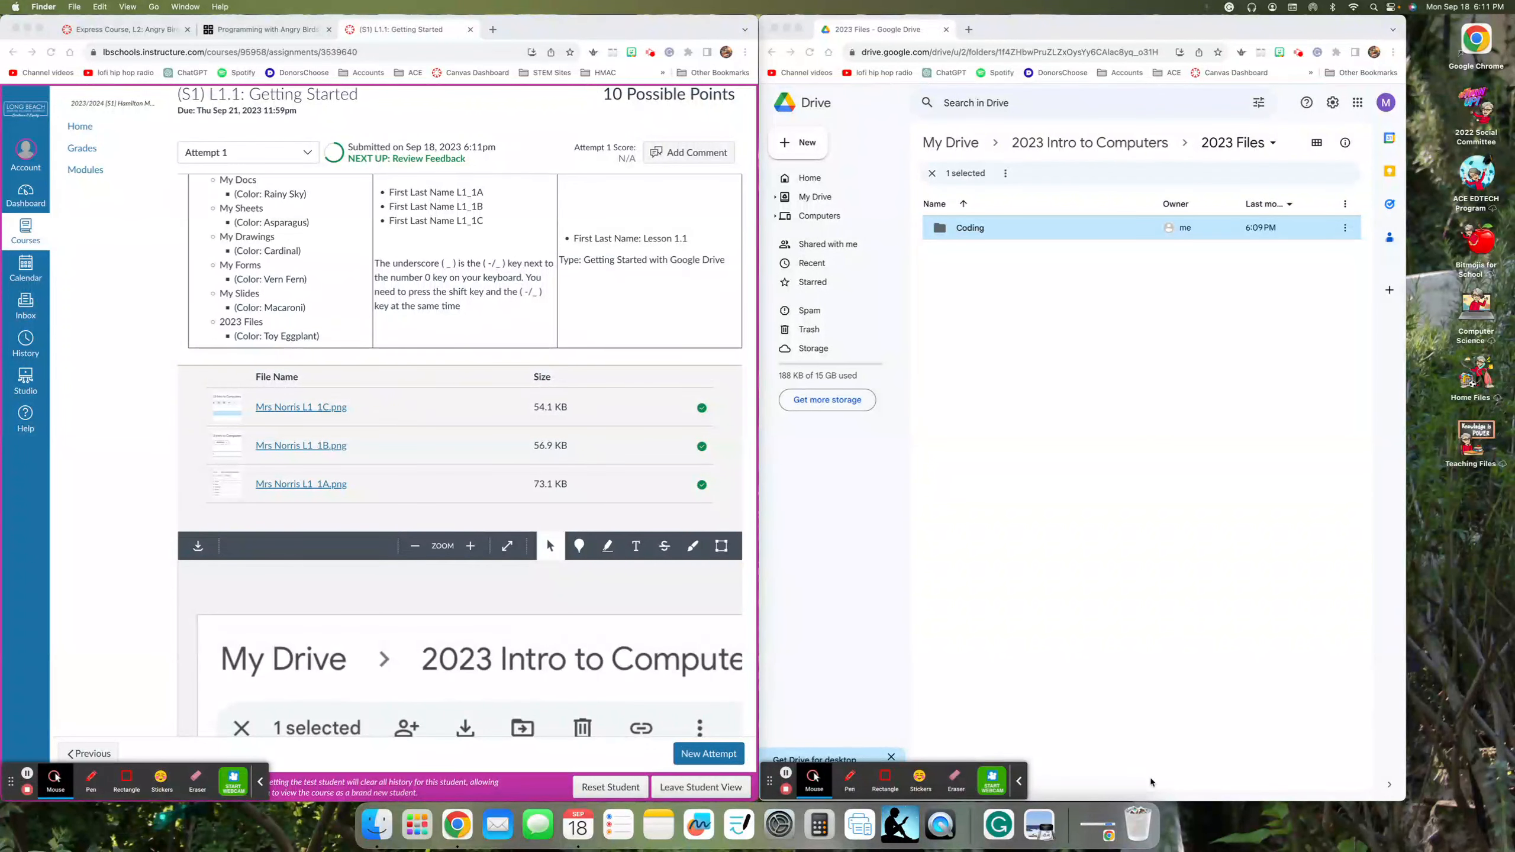
Step: Widen the Drive window back over the desktop and permanently empty the computer's Trash
{"action": "left_click_drag", "start_coordinate": [1403, 687], "coordinate": [1513, 684]}
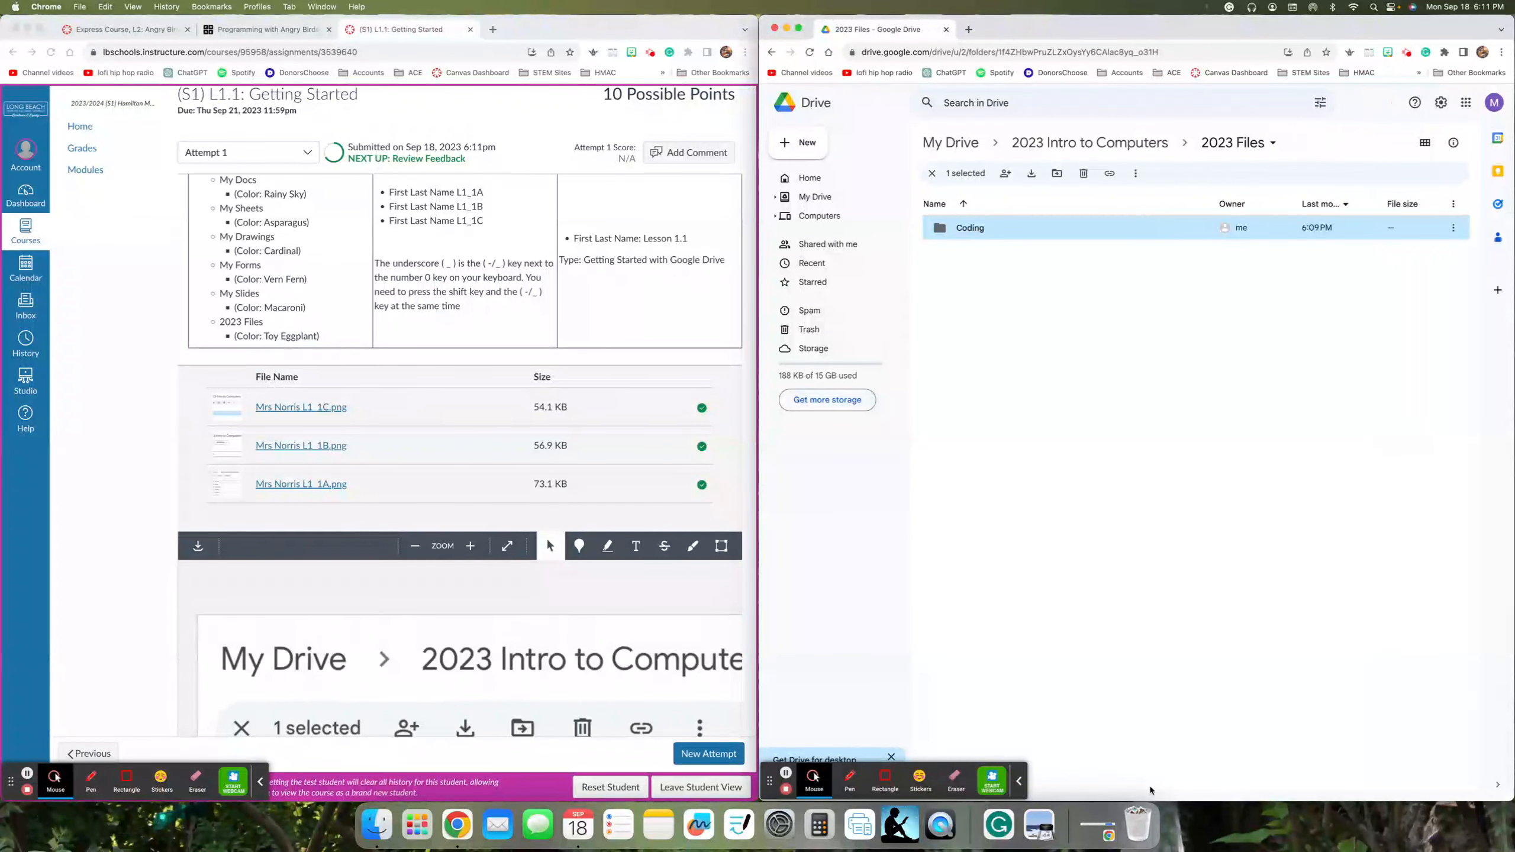
{"action": "right_click", "coordinate": [1146, 829]}
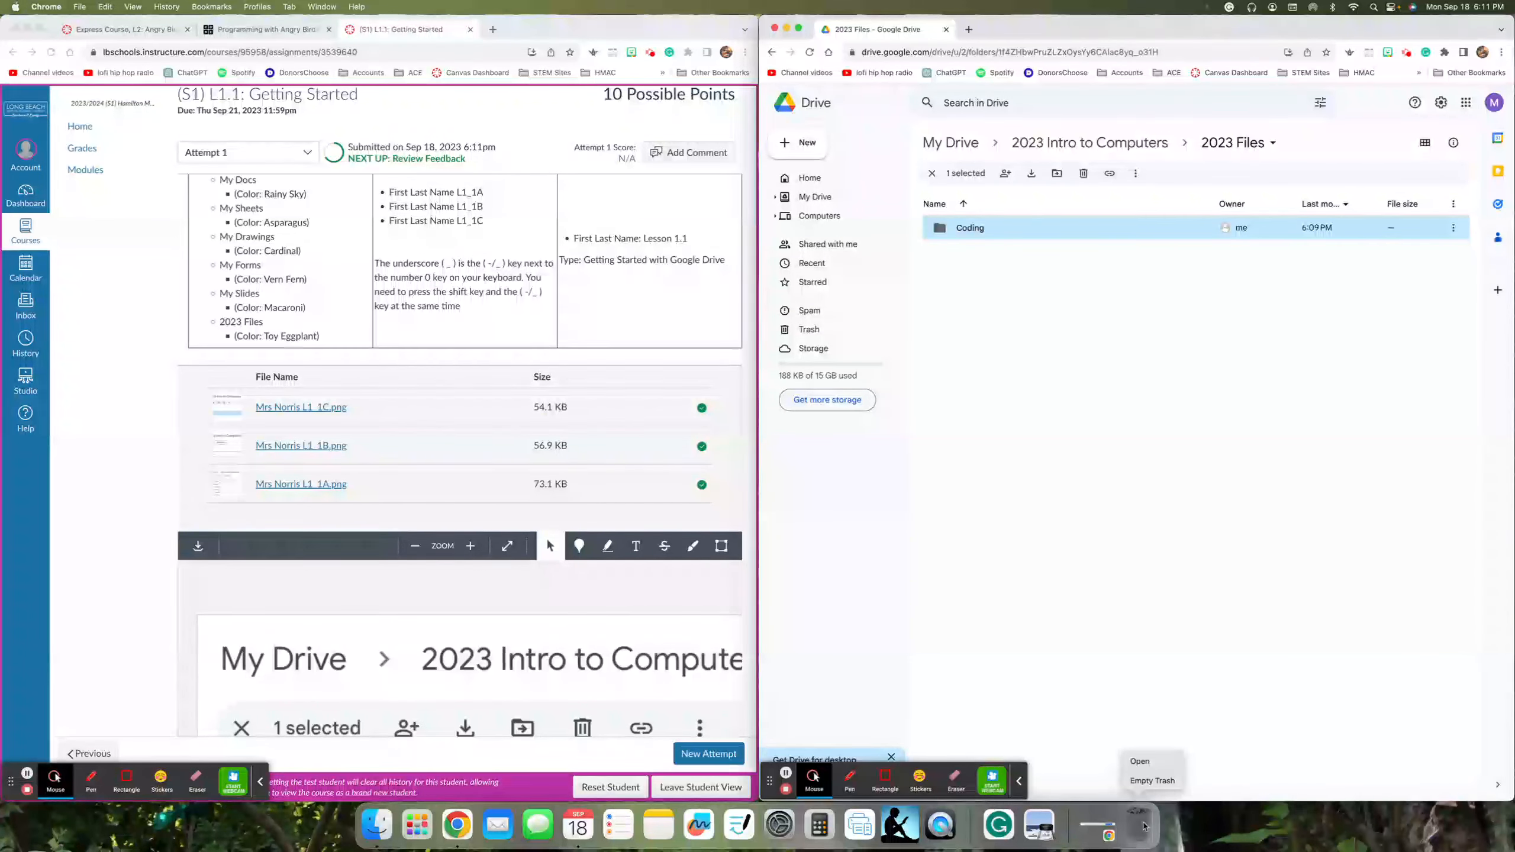
{"action": "left_click", "coordinate": [1152, 780]}
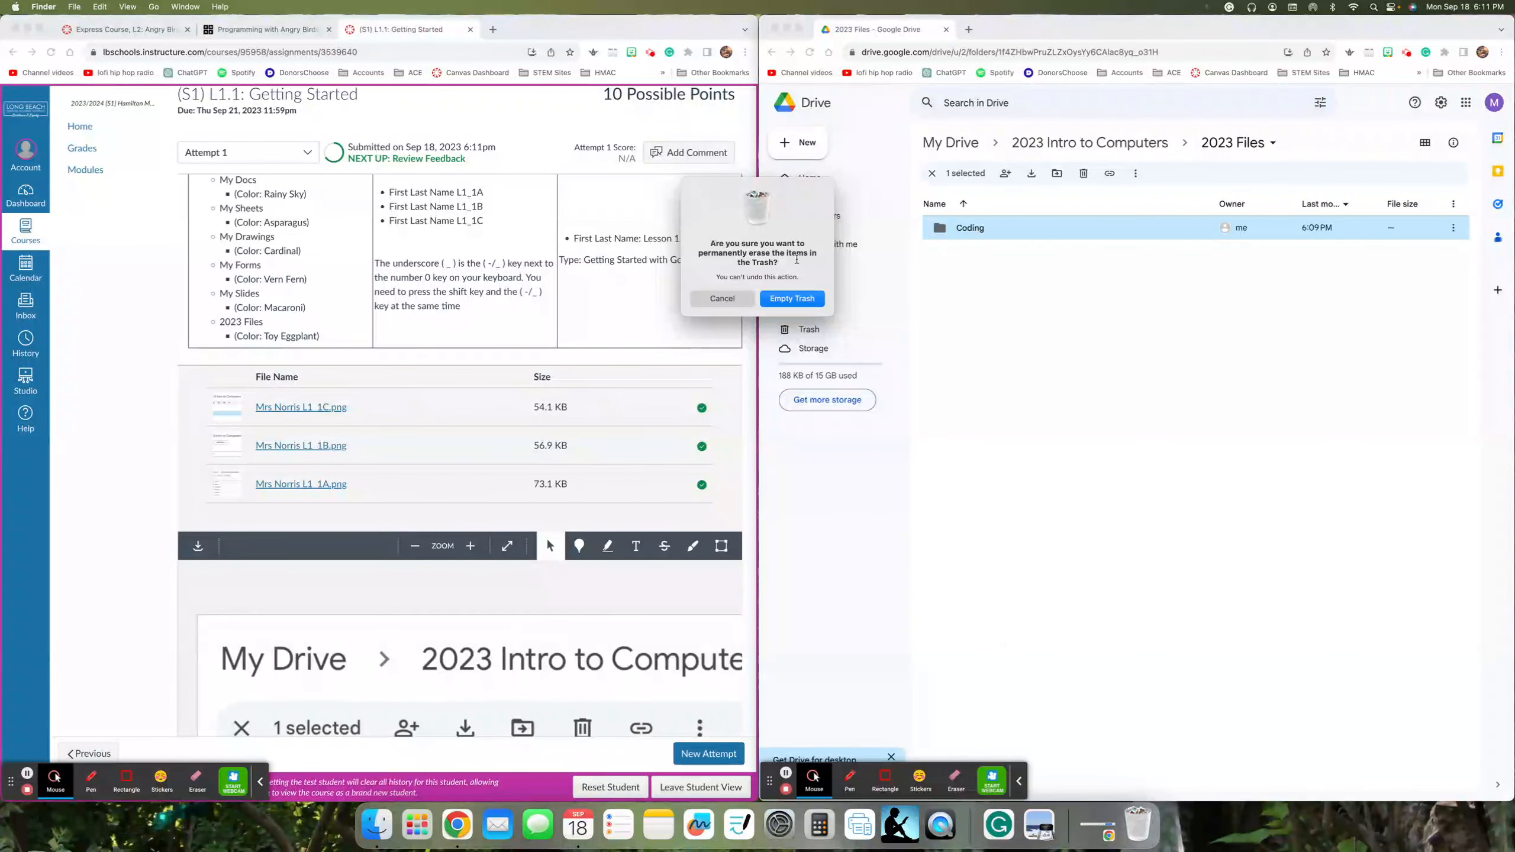
{"action": "left_click", "coordinate": [810, 299]}
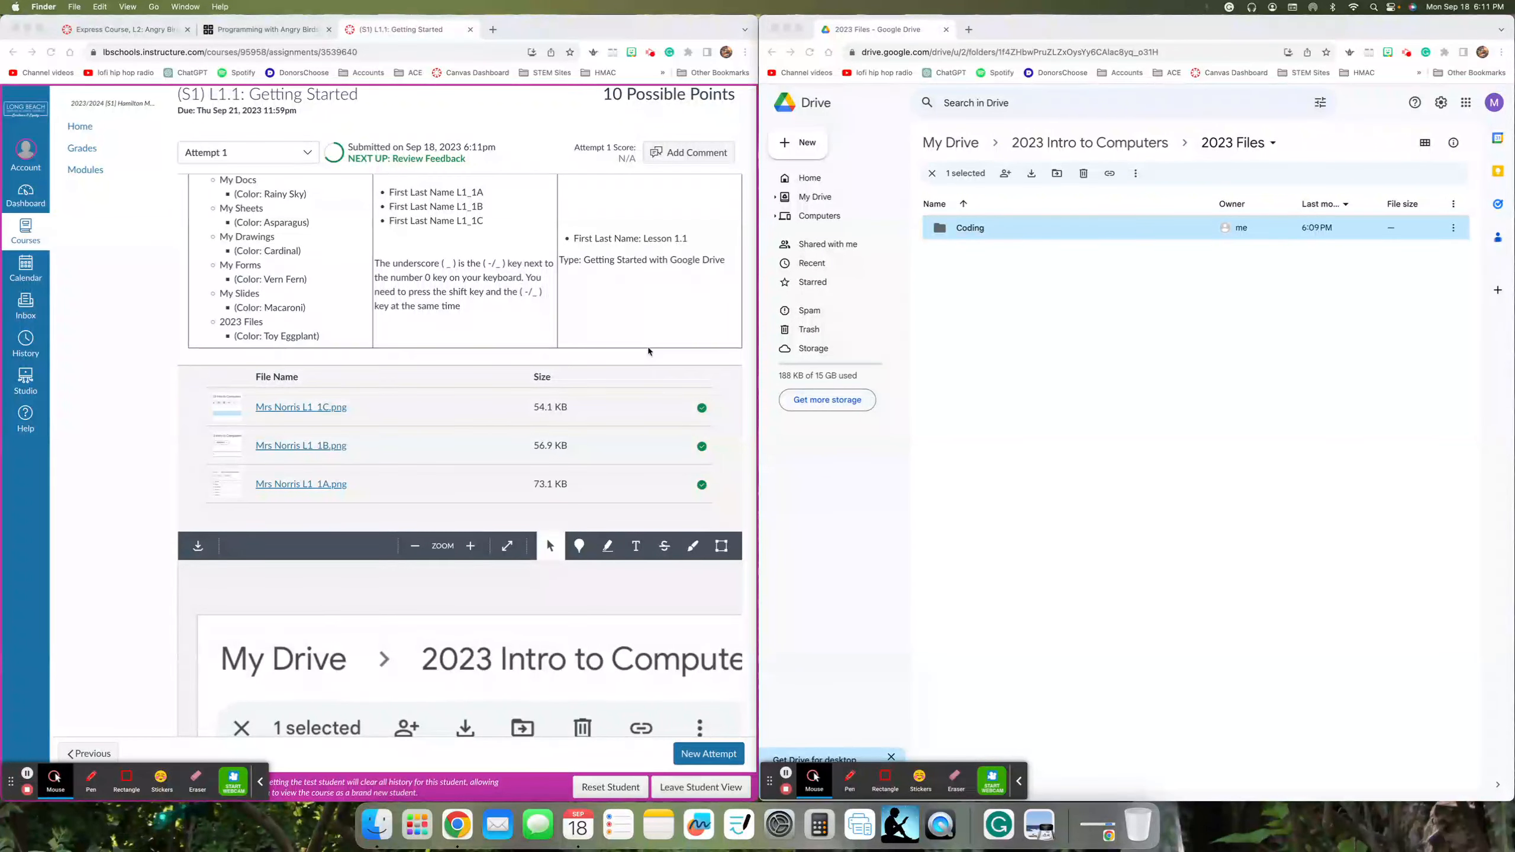
{"action": "scroll", "coordinate": [648, 346], "scroll_direction": "up", "scroll_amount": 10}
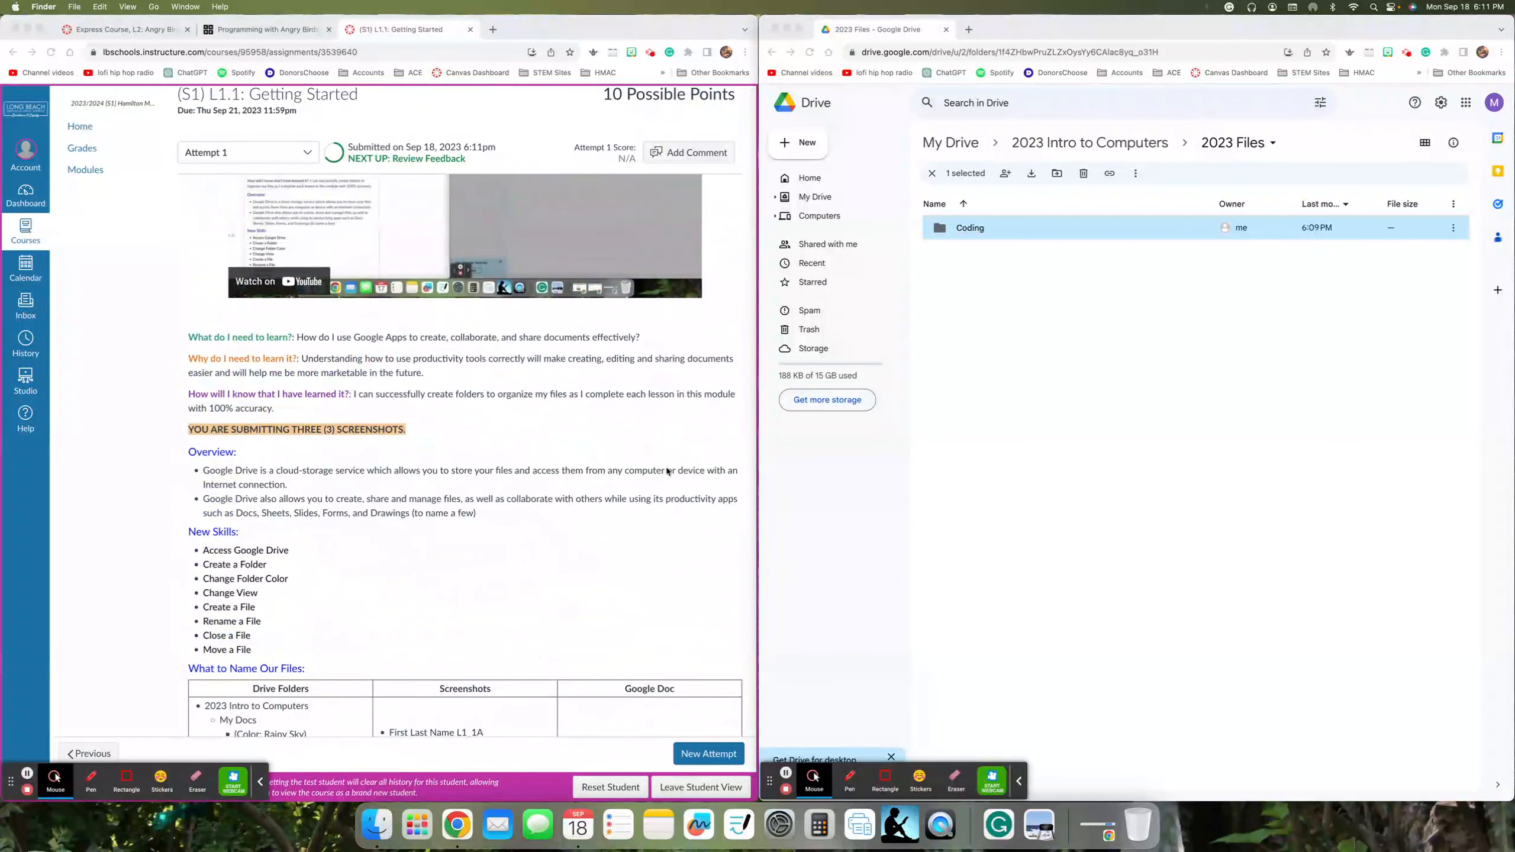
{"action": "scroll", "coordinate": [678, 463], "scroll_direction": "up", "scroll_amount": 5}
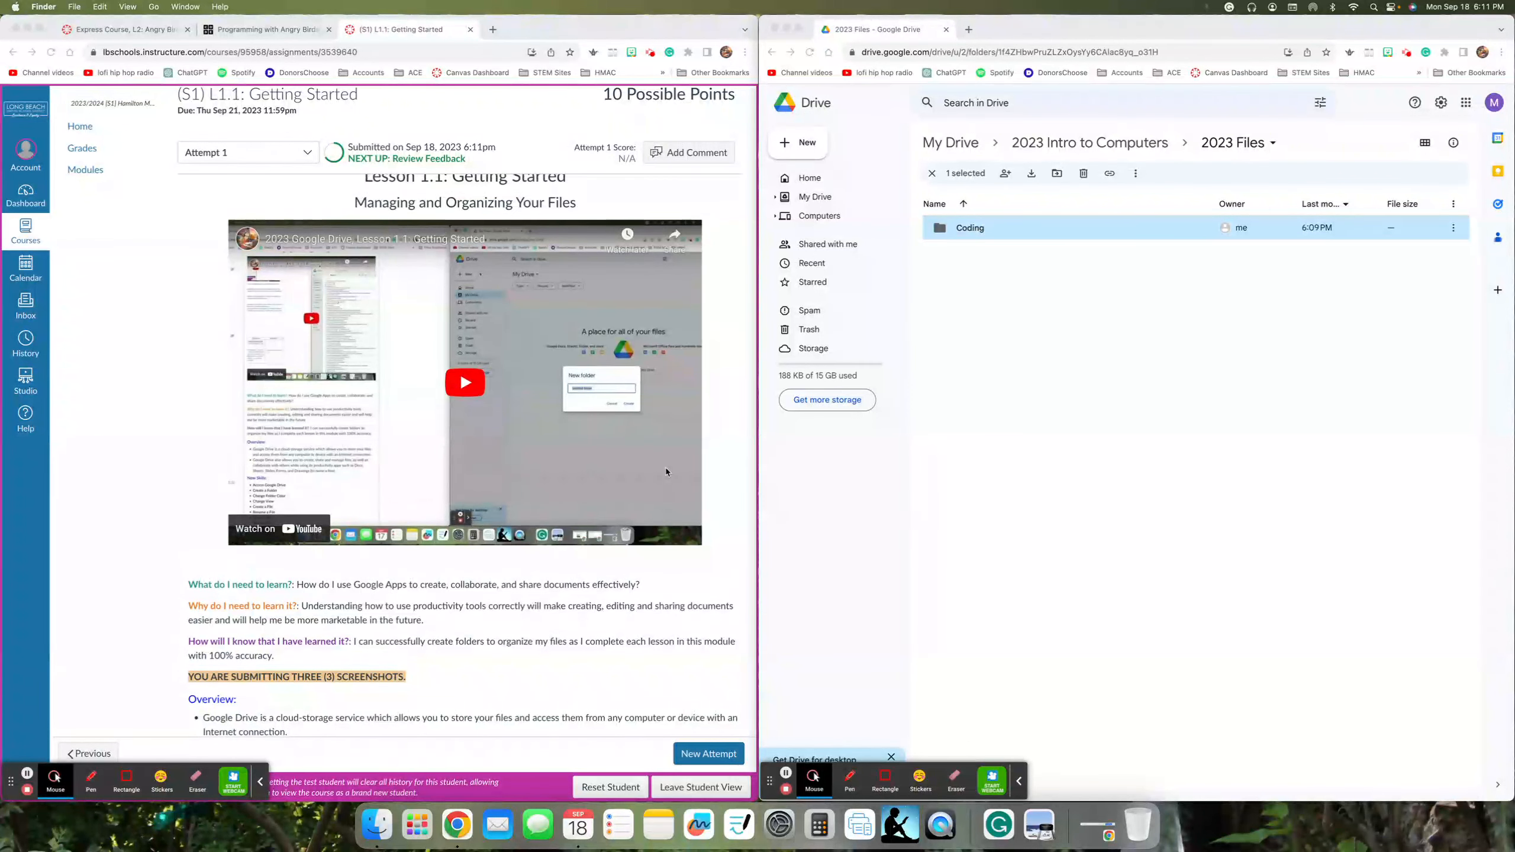